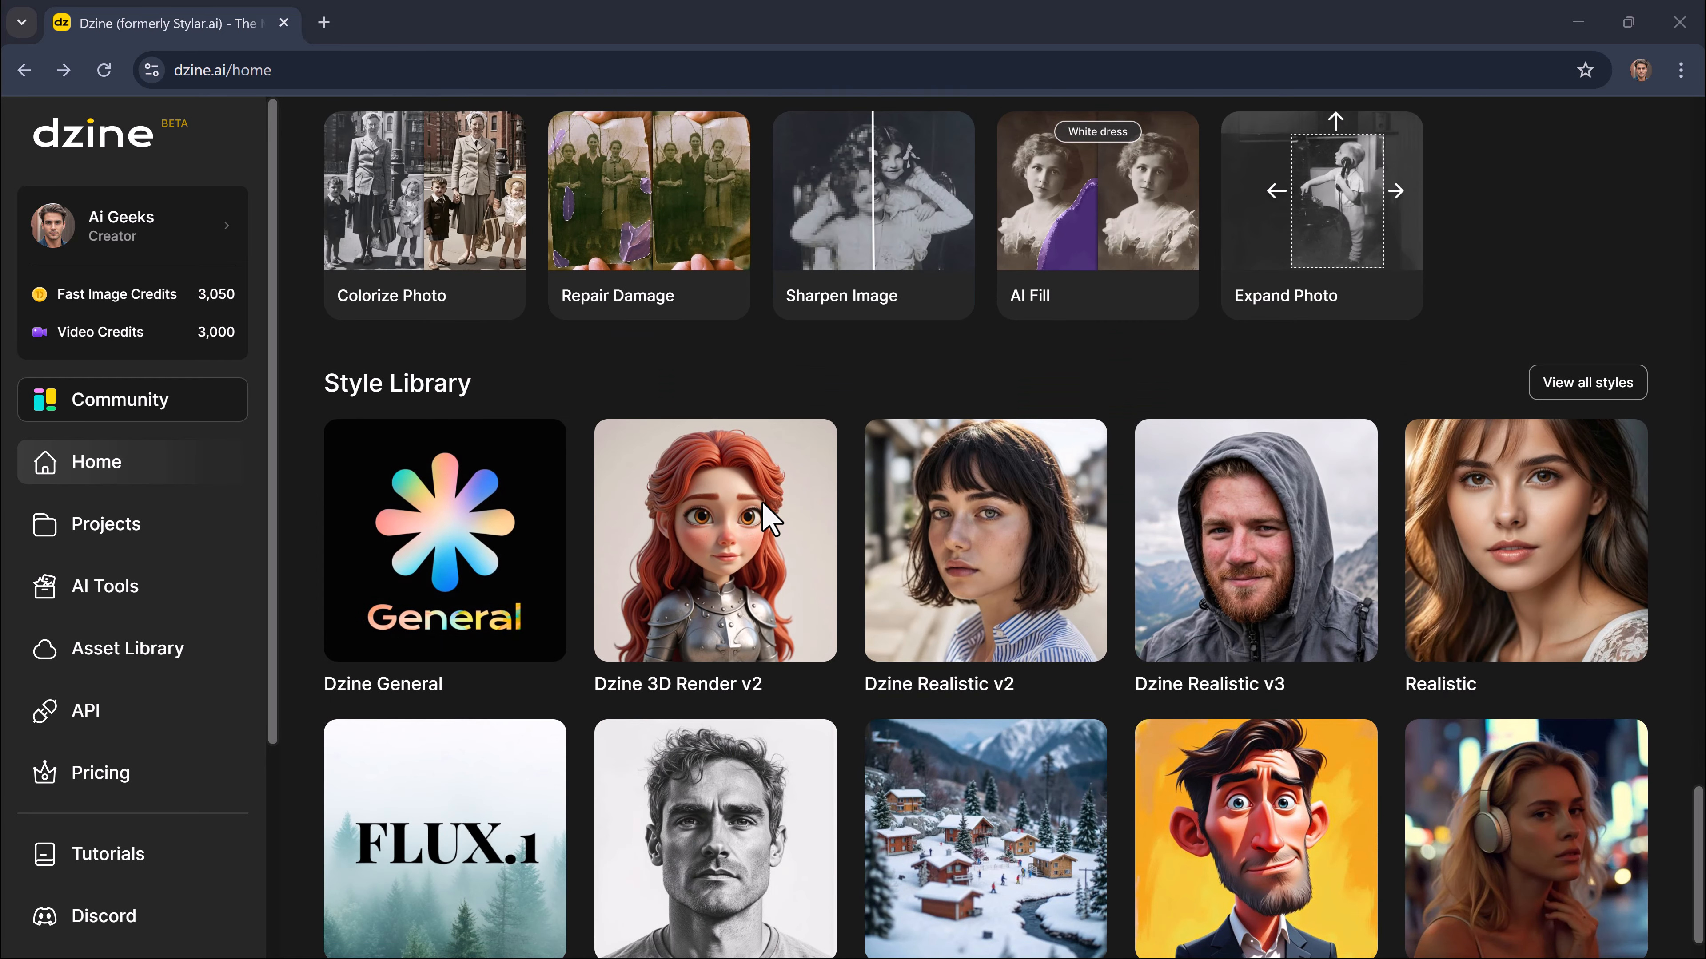
Step: Create a new project with a blank canvas from the home page
scroll(769, 517, down, 1)
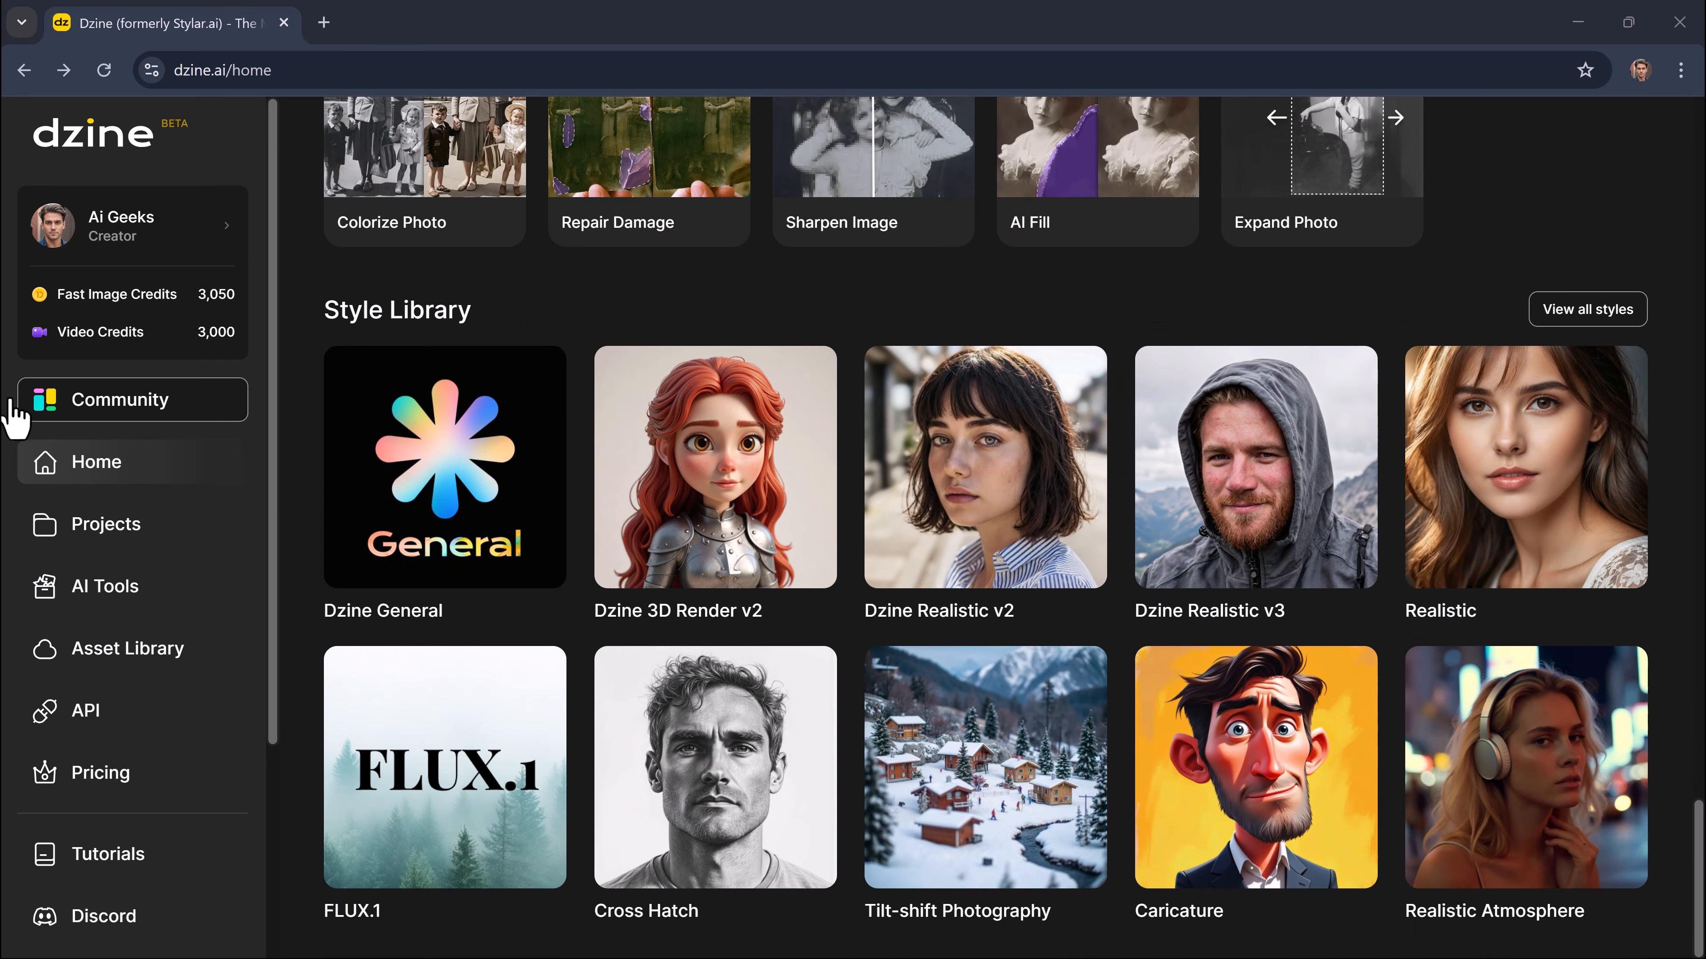
scroll(84, 526, down, 4)
scroll(84, 531, up, 4)
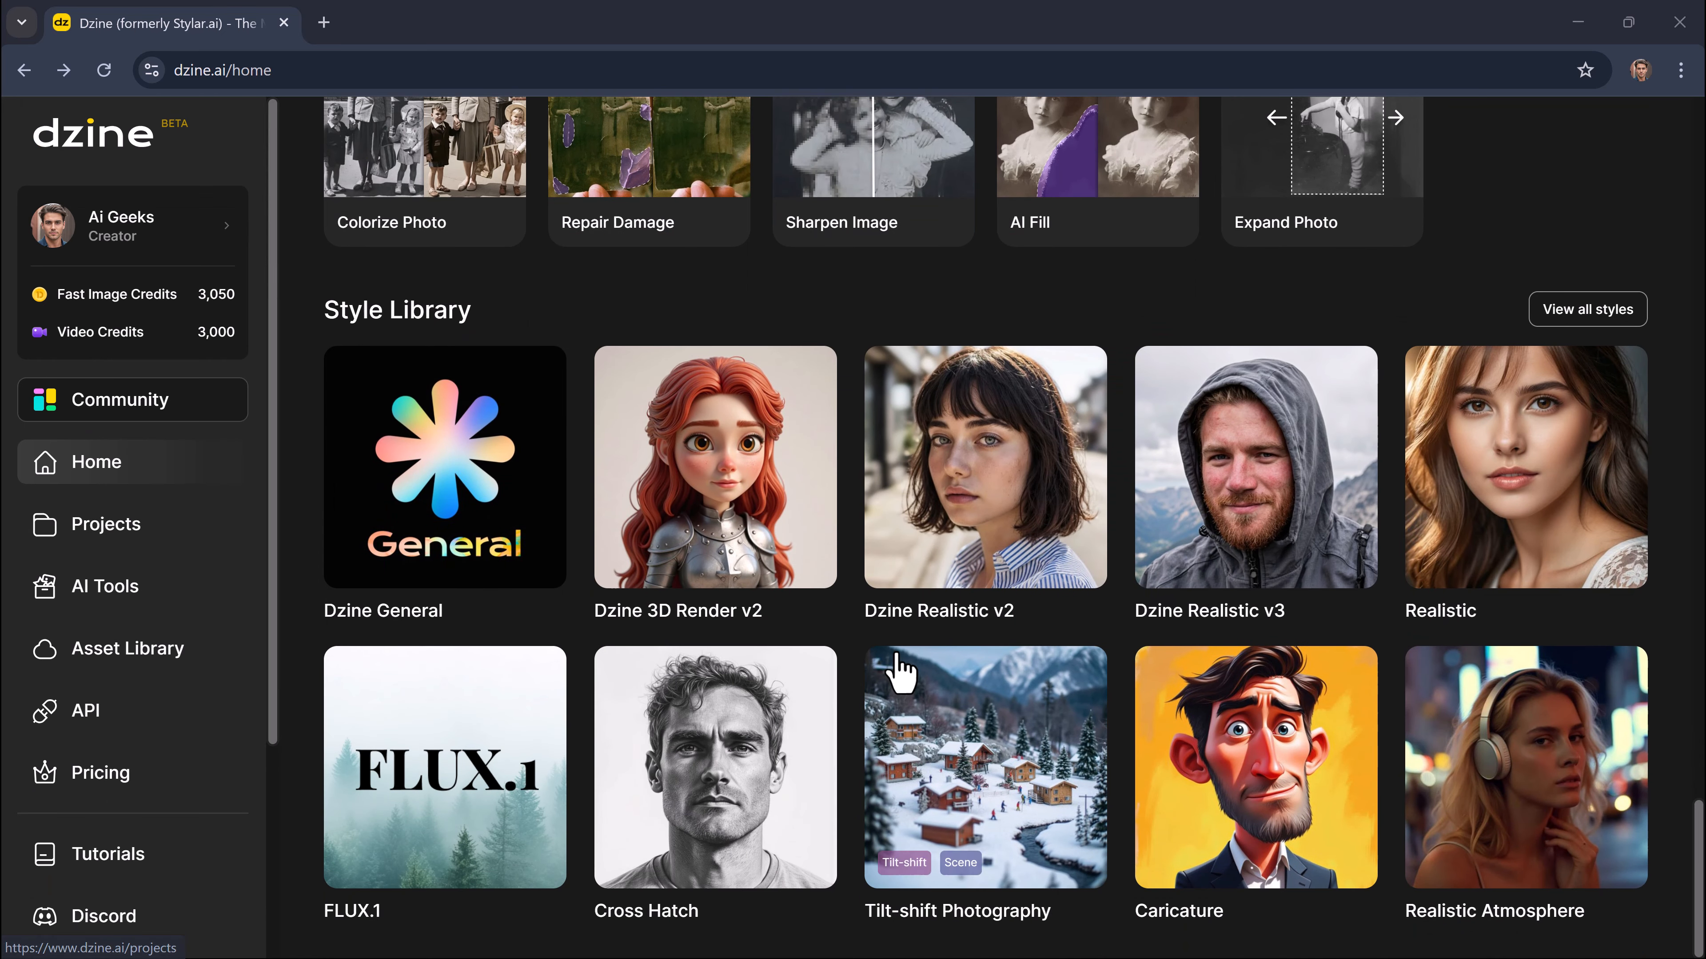
scroll(900, 665, up, 15)
scroll(900, 665, up, 15)
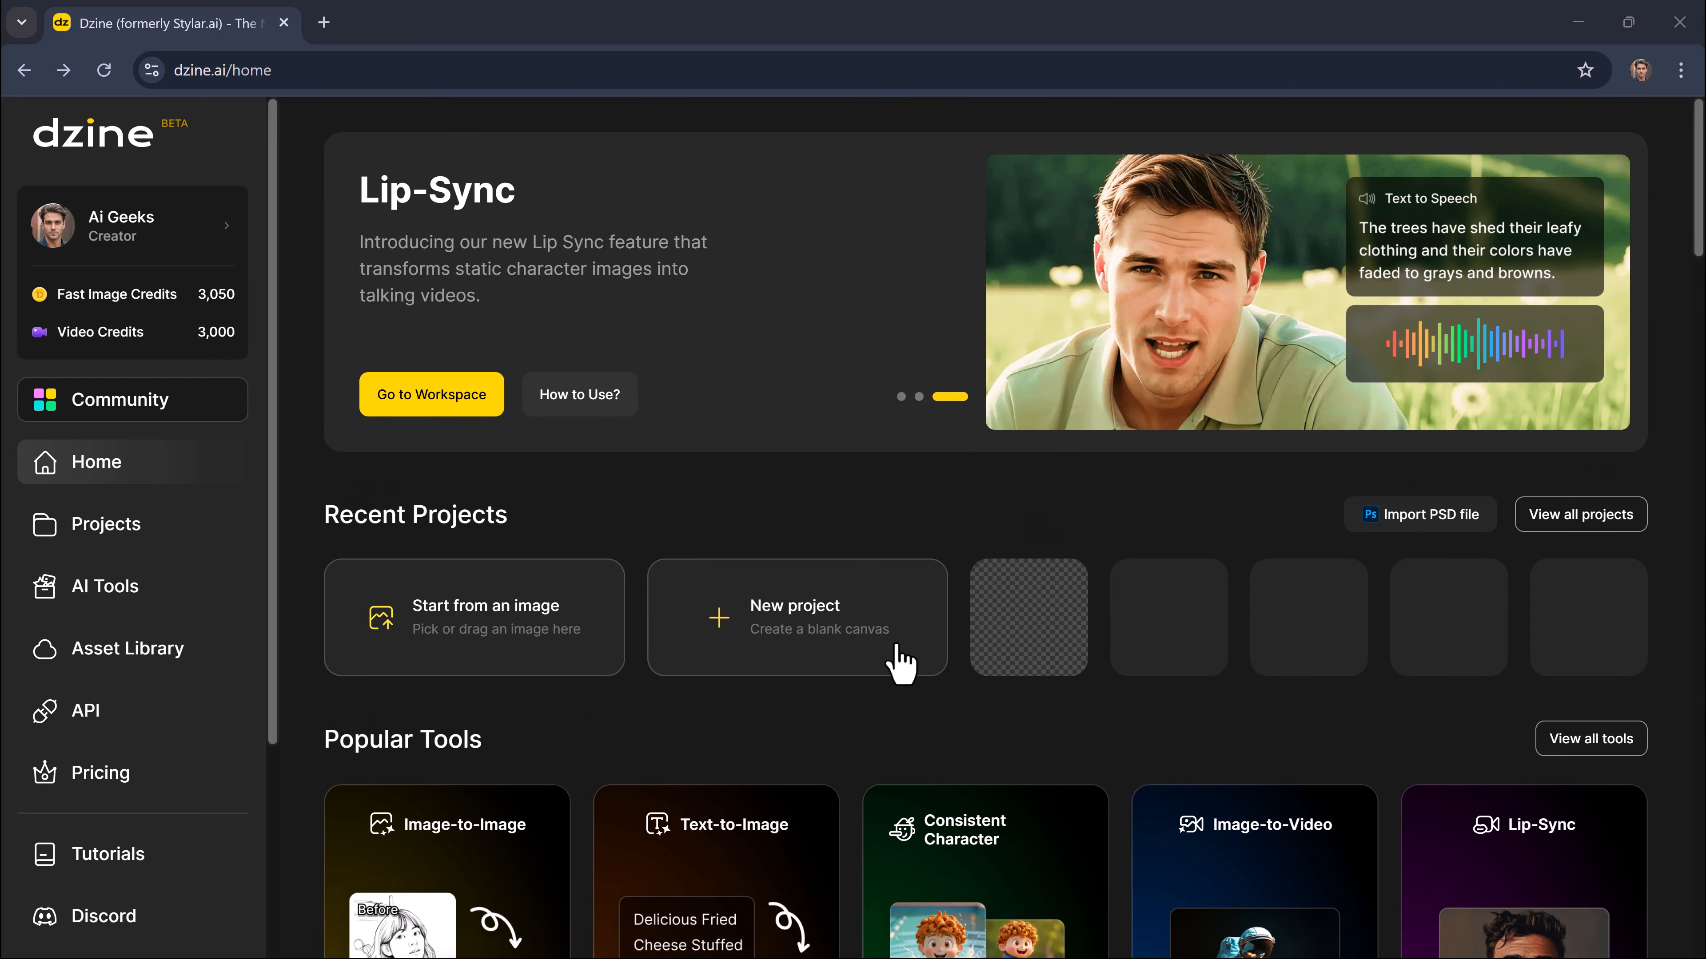
click(795, 608)
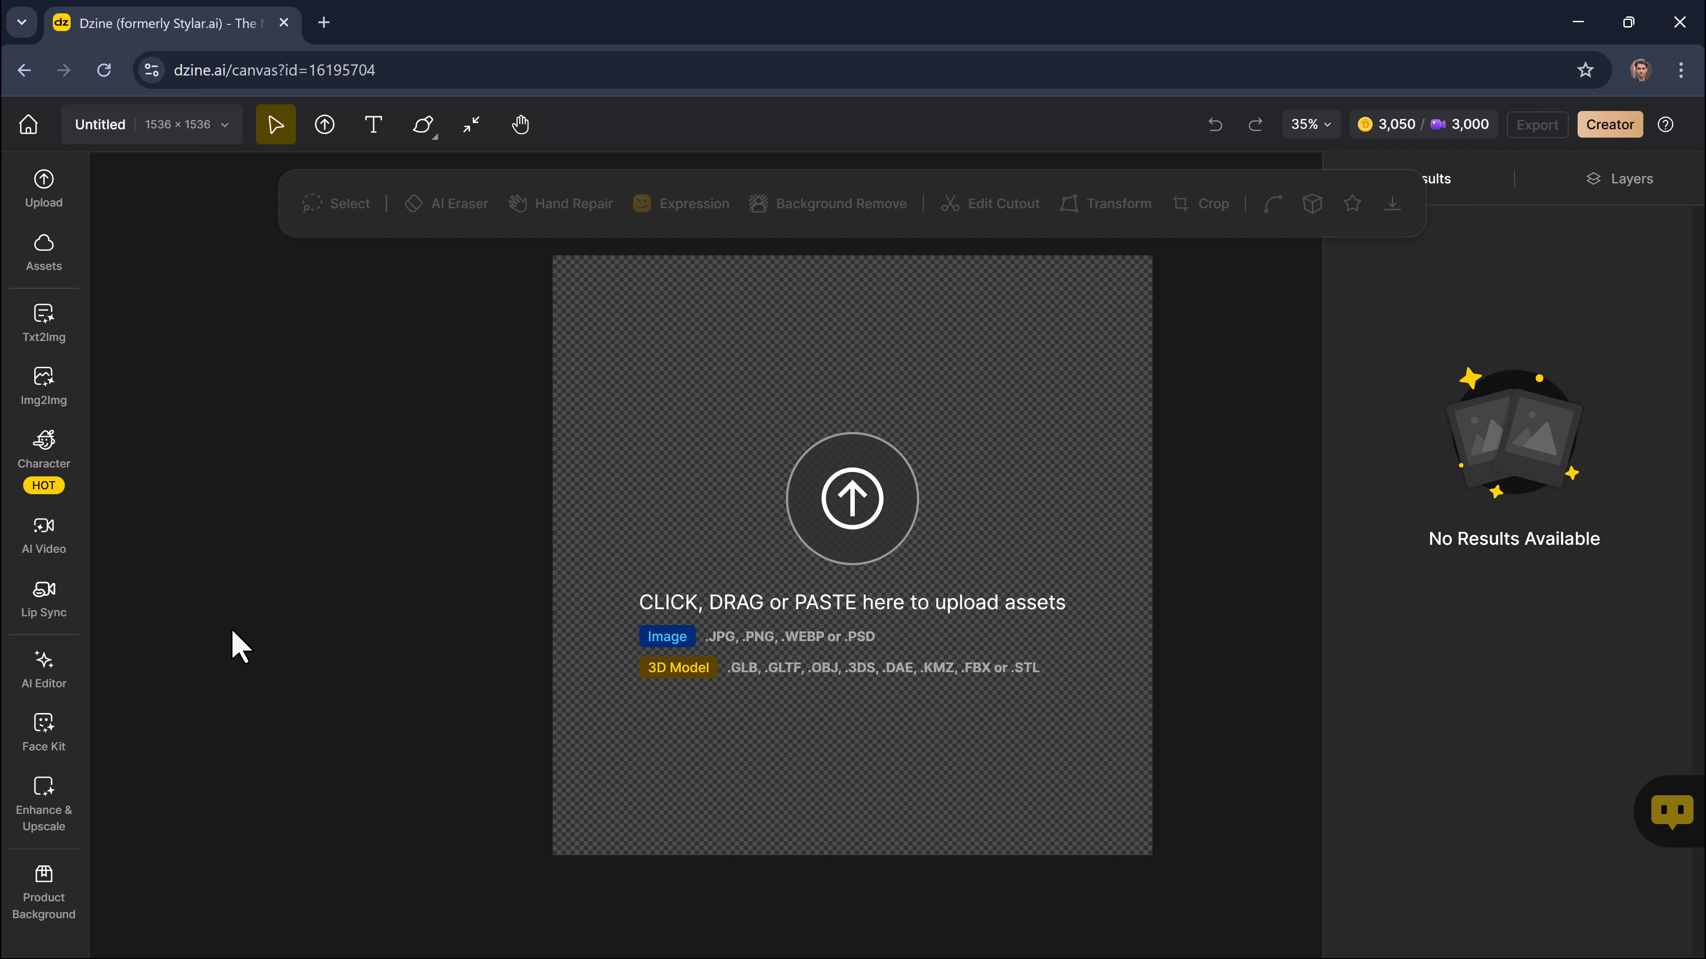
Step: Start building a new character from a text description
click(45, 463)
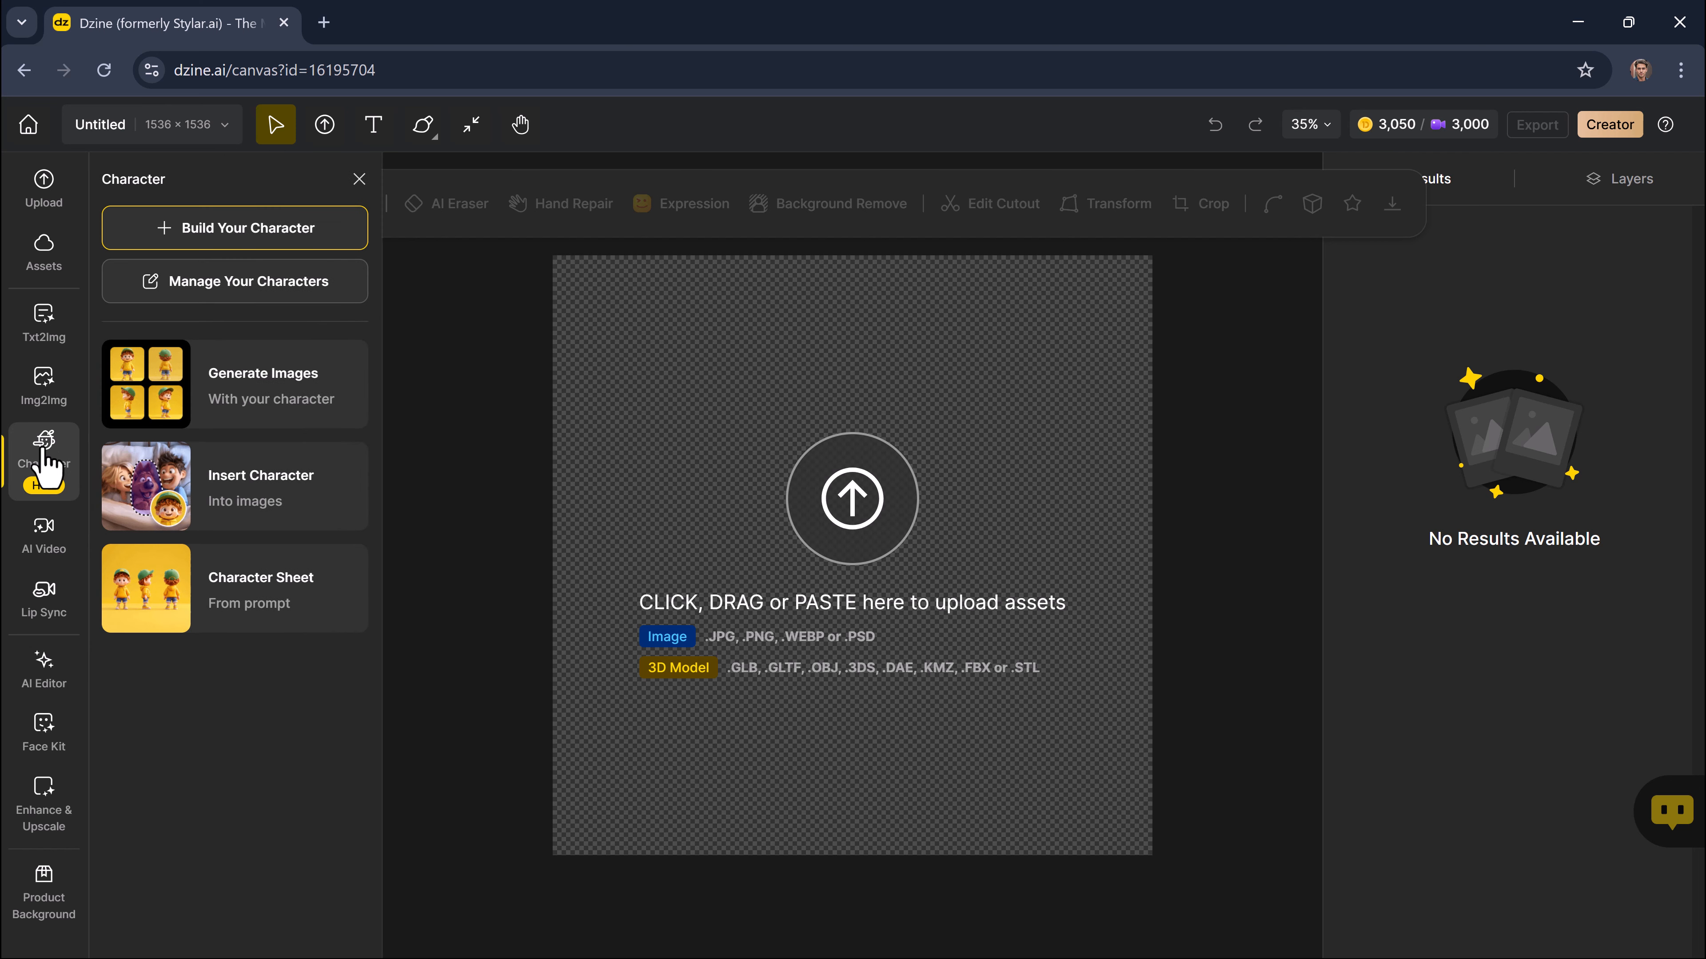
click(247, 235)
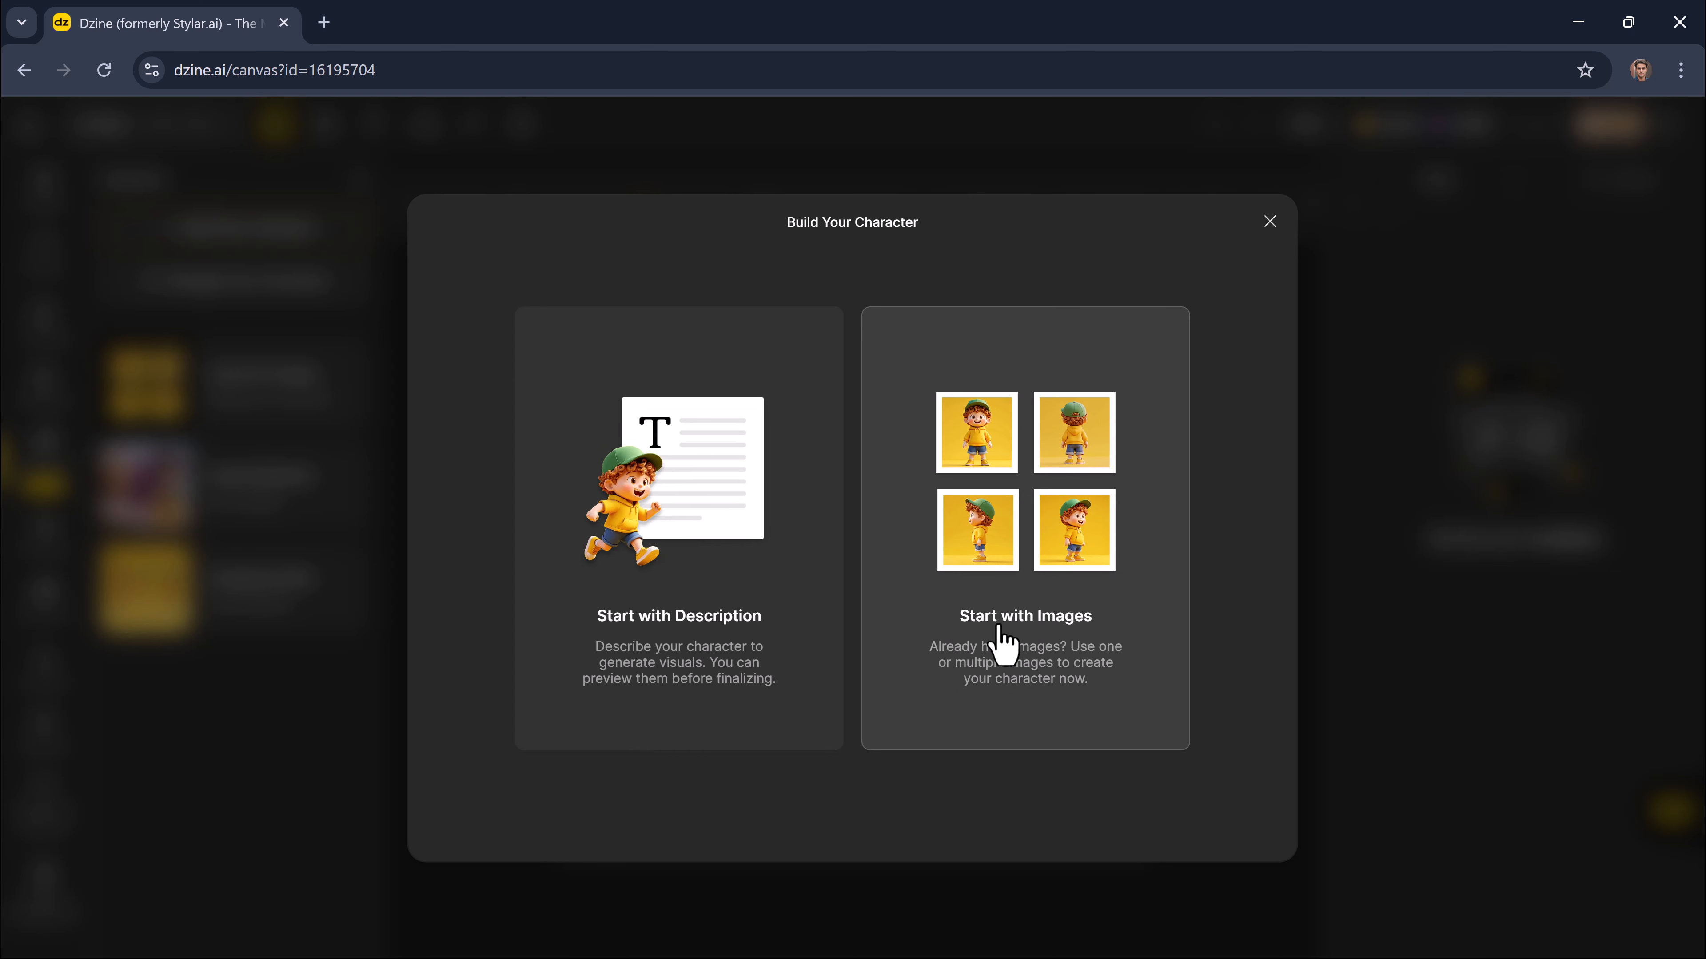
click(621, 589)
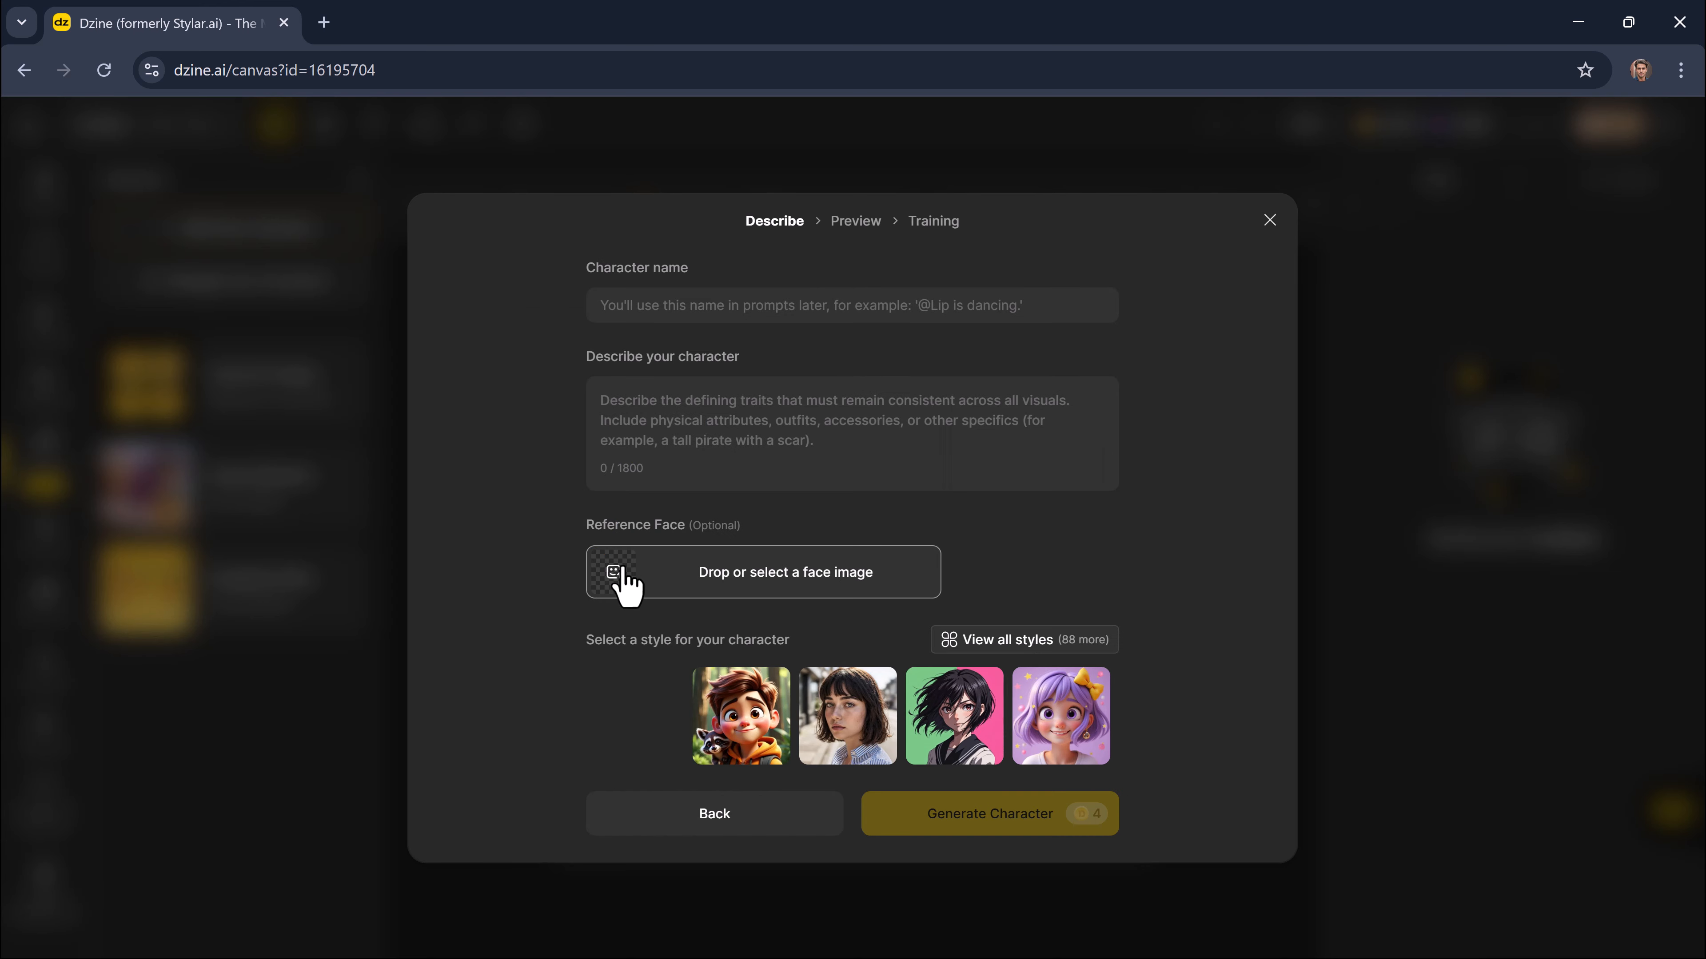
Step: Enter the character's name and describe him as a tall, silver-haired sky pirate with a mechanical eye, red embroidered coat, tricorn hat and robotic falcon
click(682, 304)
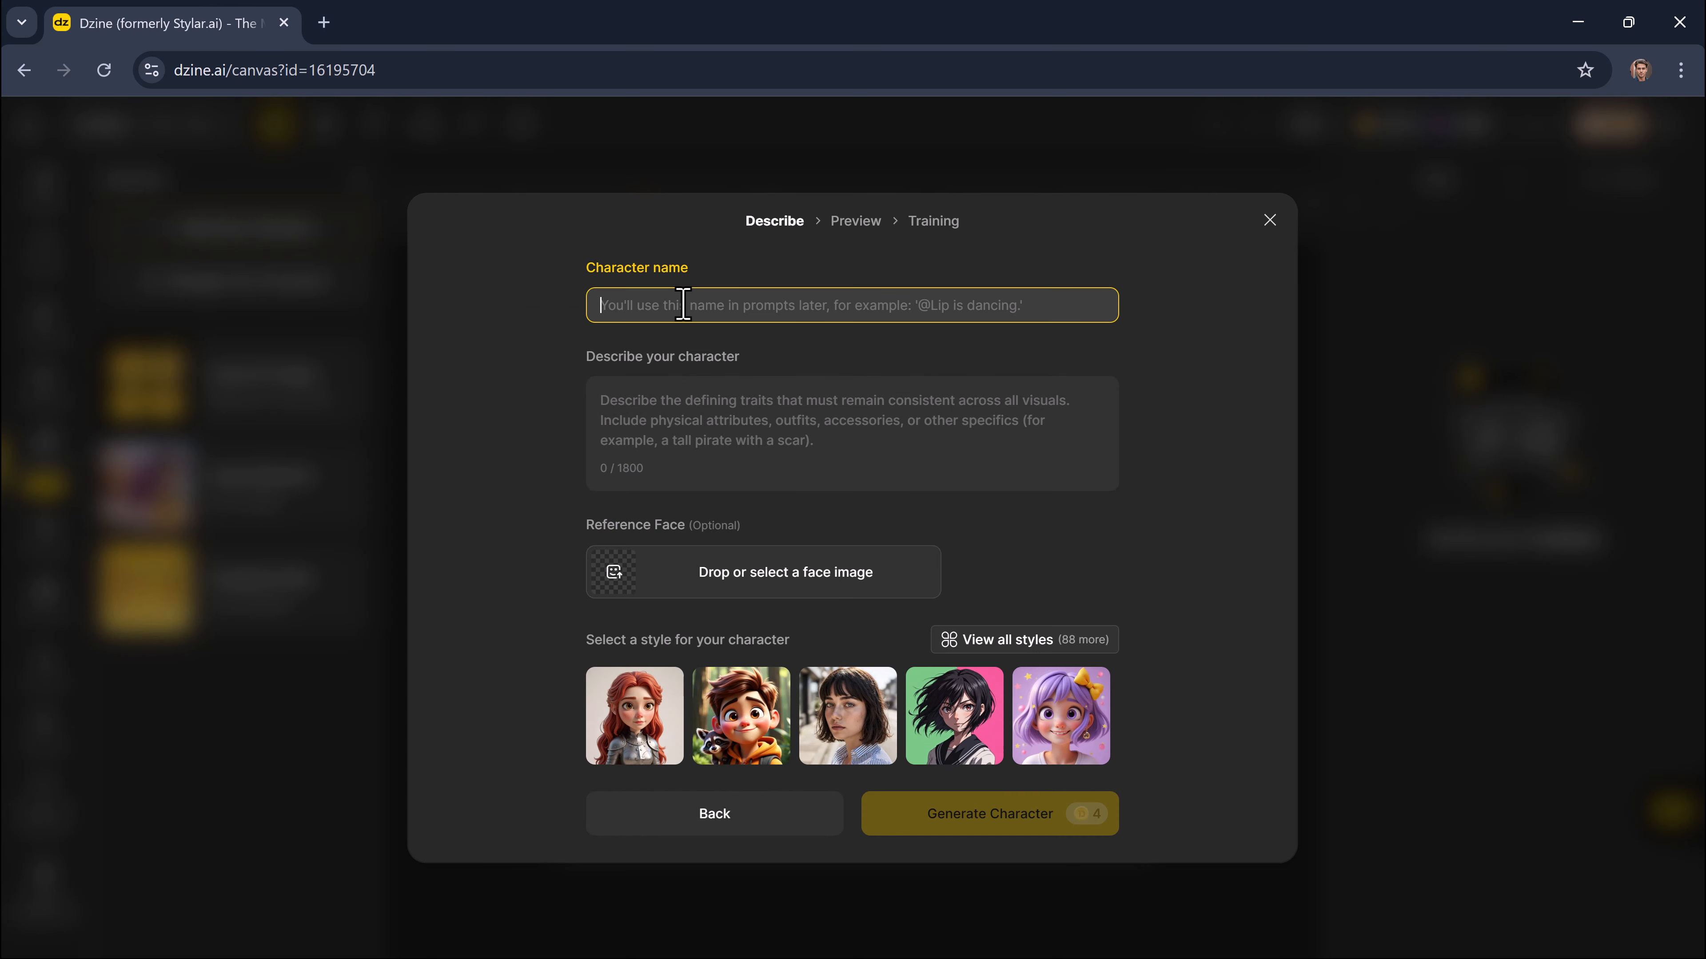
text(Danial)
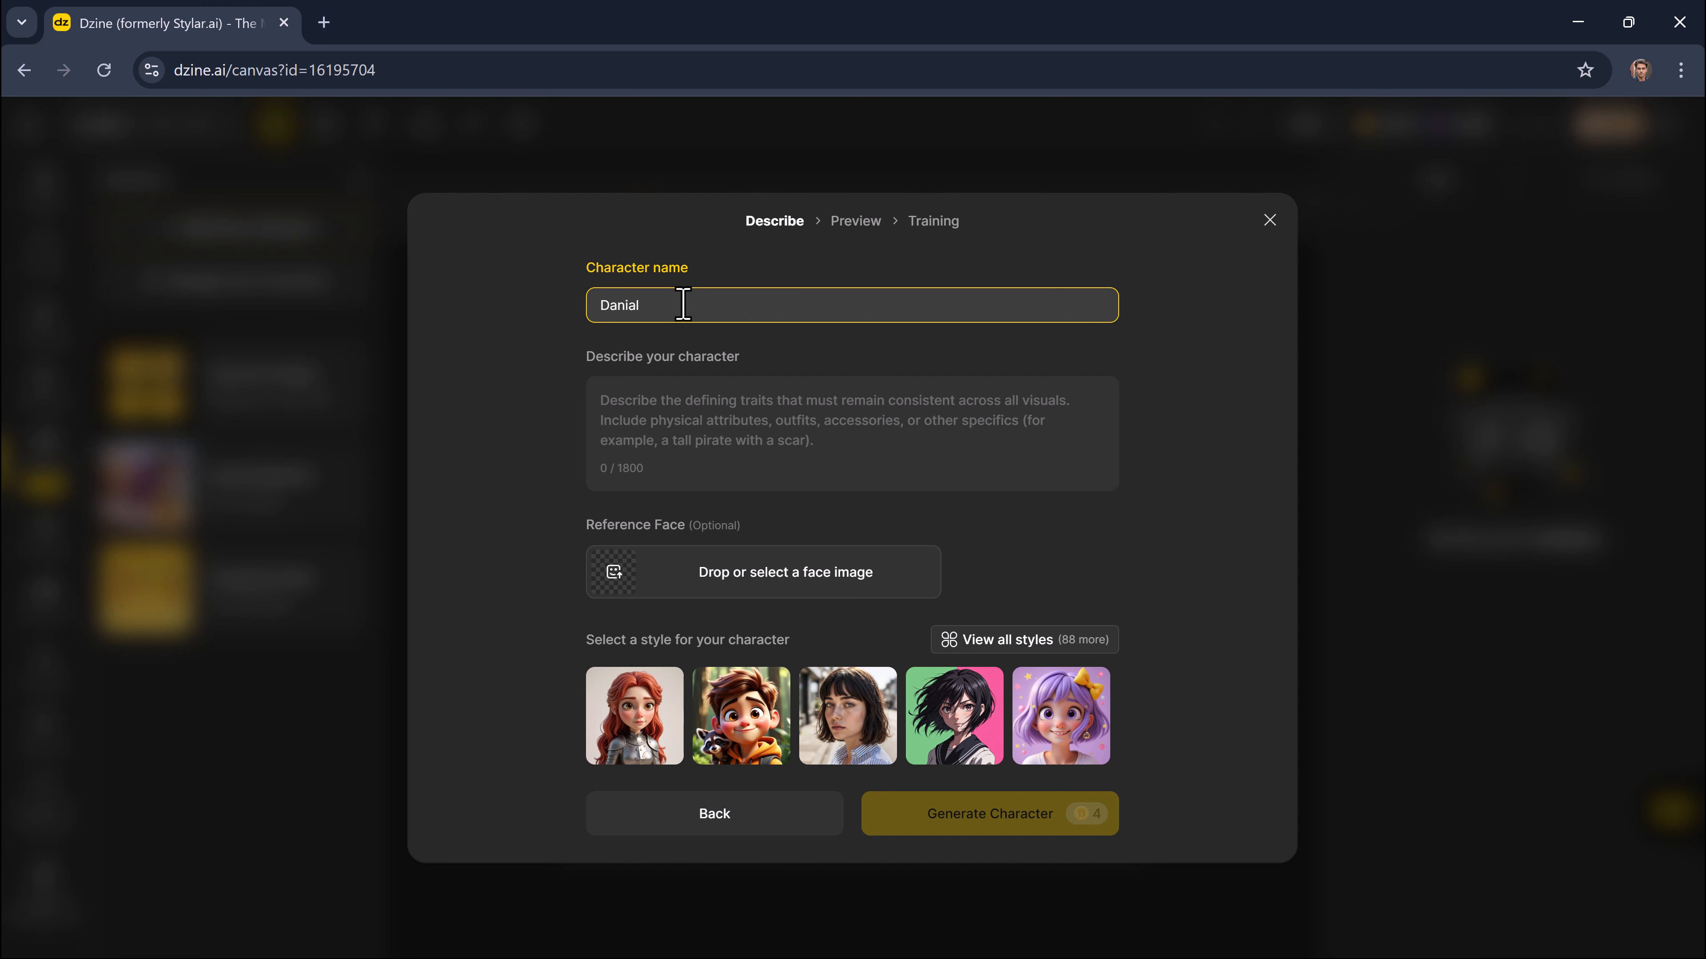
click(695, 397)
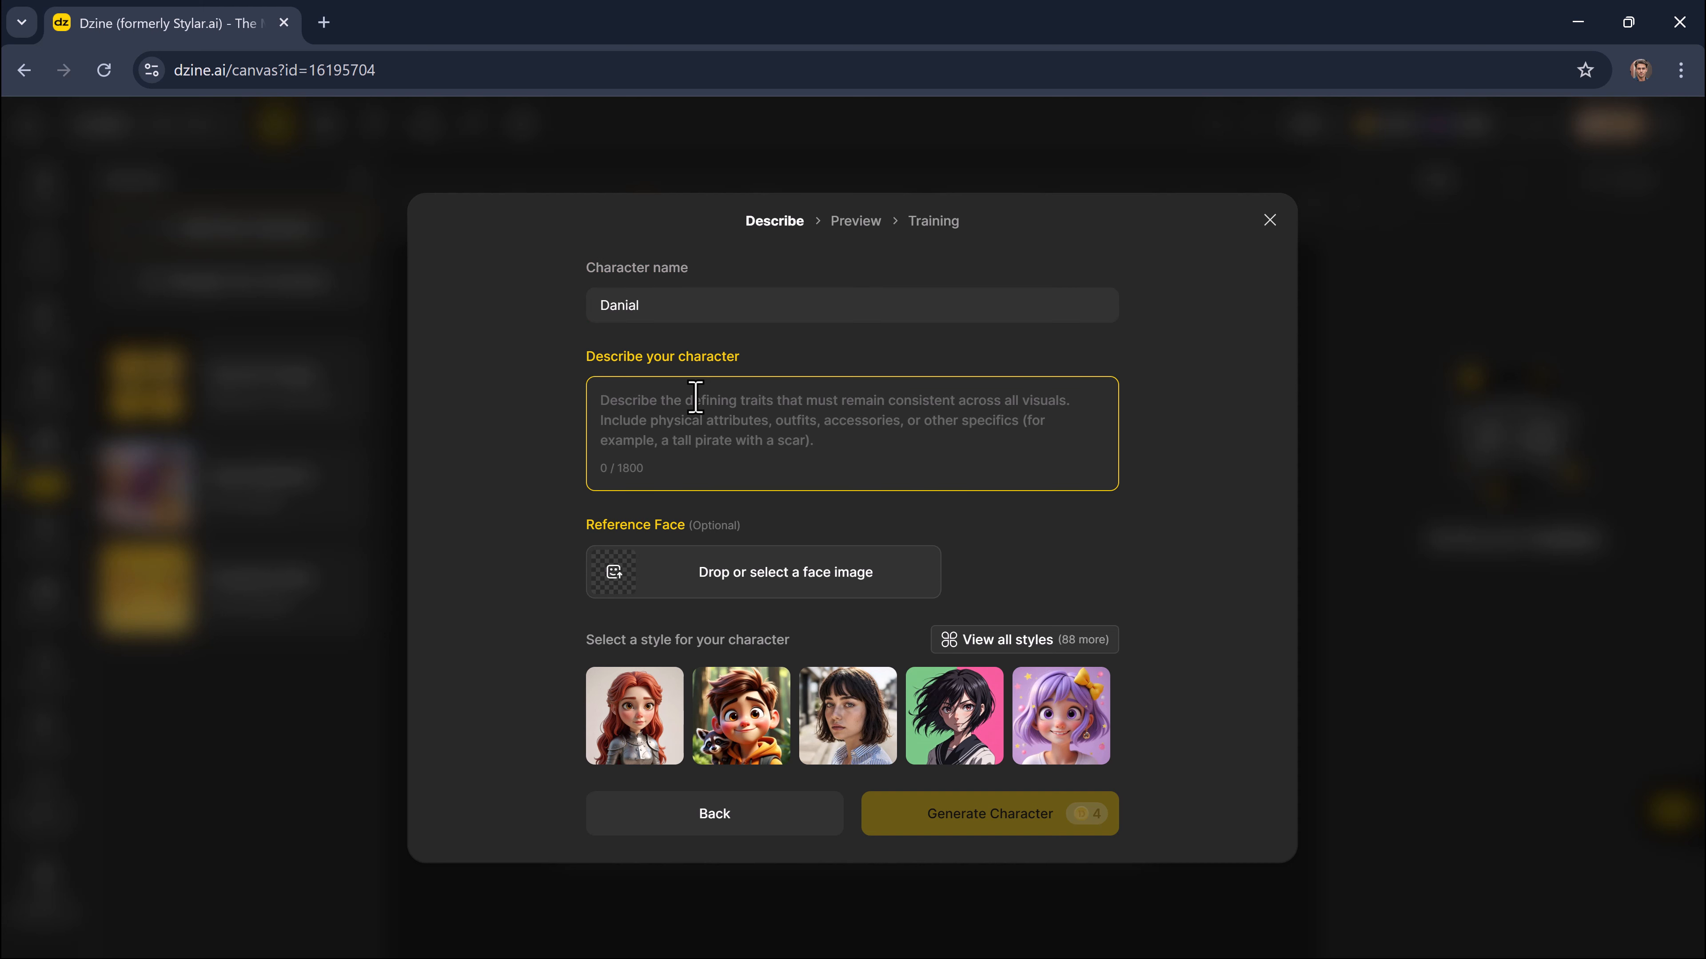
text(Captain Kael Storm is a tall, silver-haired sky pirate with a glowing mechanical eye and a scar across his face. He wears a red embroidered coat, tricorn hat, and leather boots. Armed with a custom pistol and robotic falcon, his look blends classic pirate flair with steampunk adventure.)
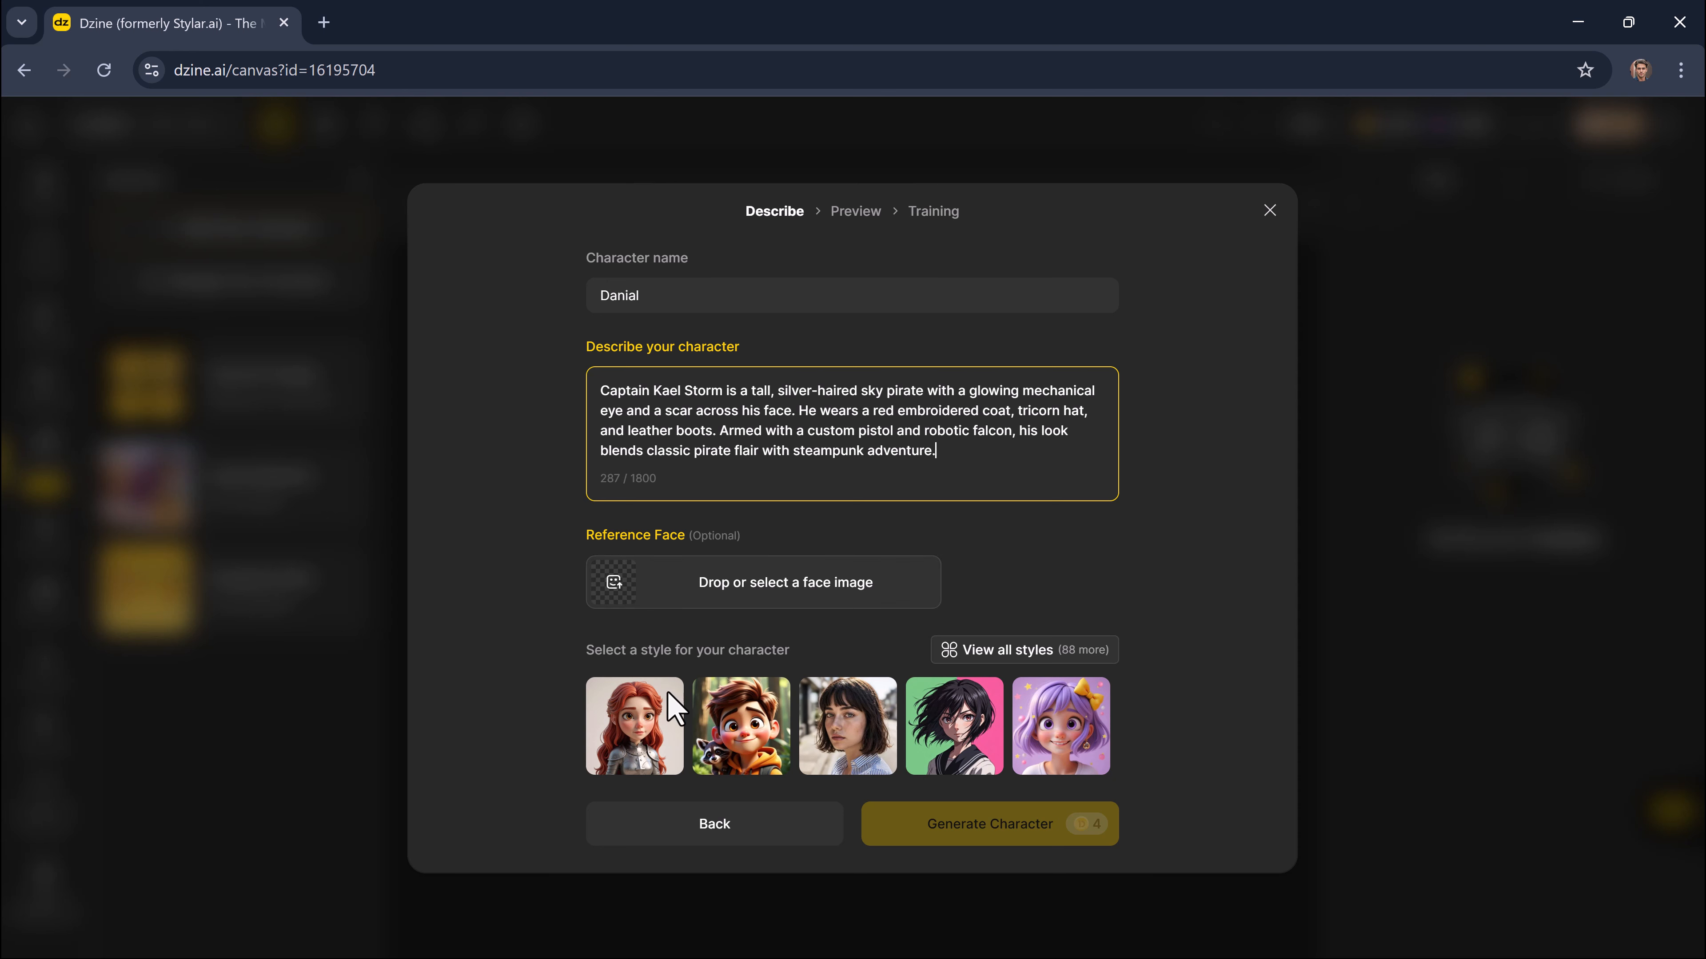
Step: Choose the Dzine Realistic v2 style from the full style collection and generate the character
click(1025, 651)
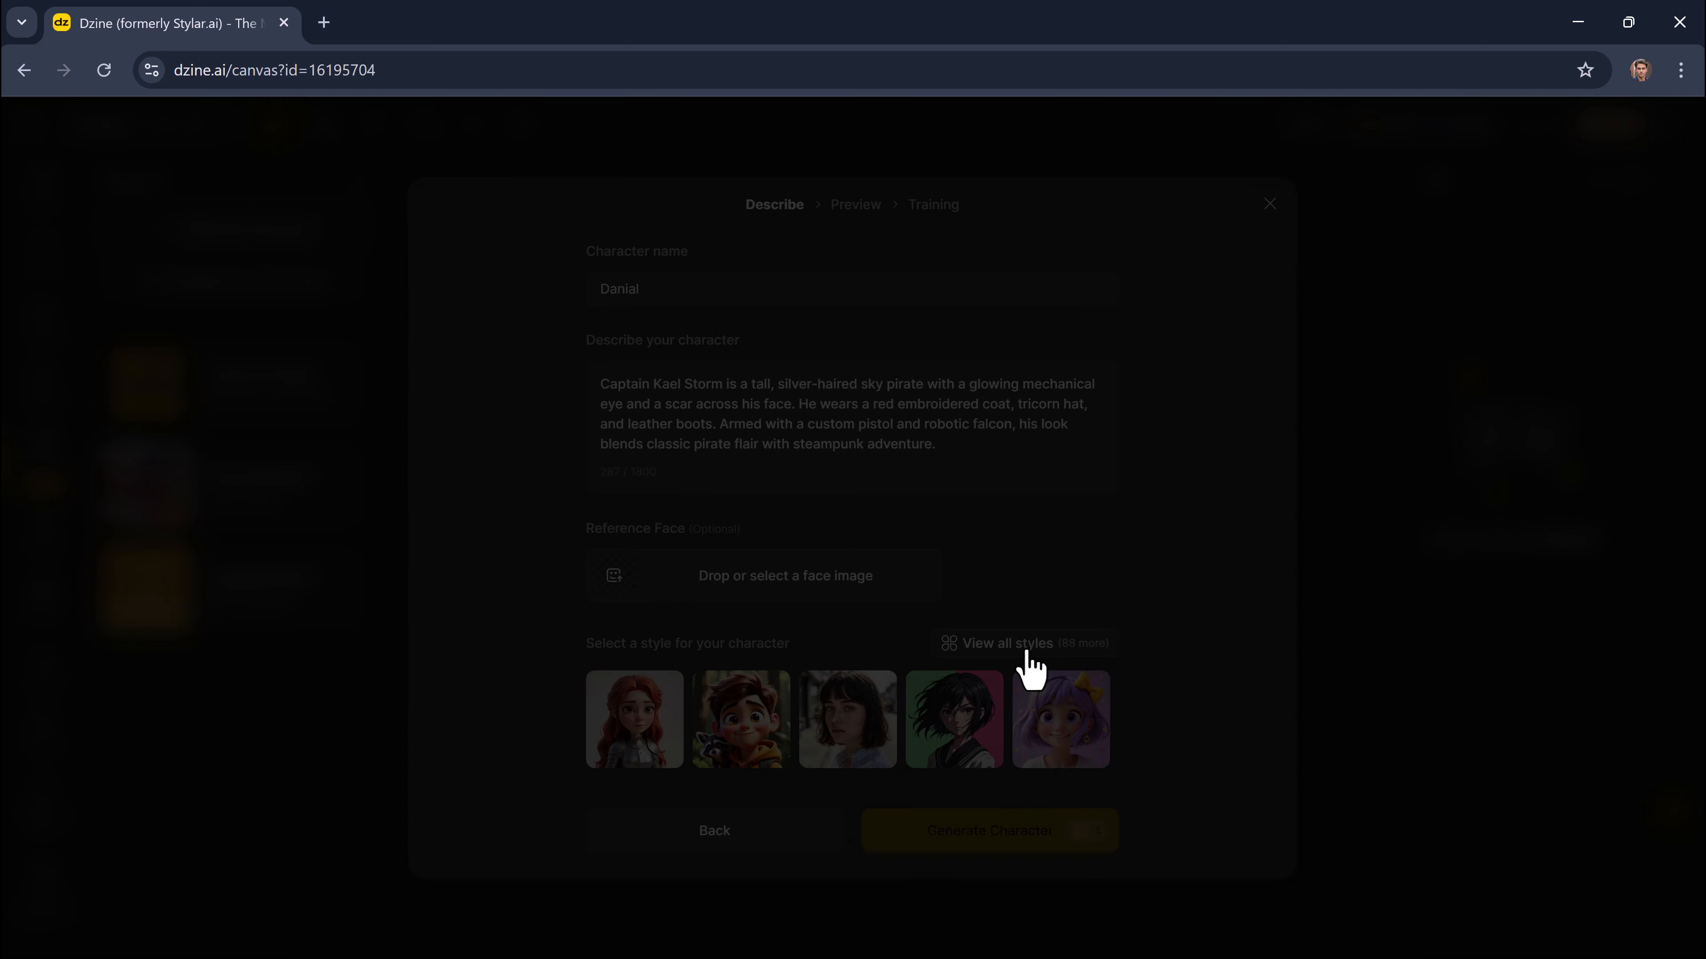
scroll(941, 586, down, 5)
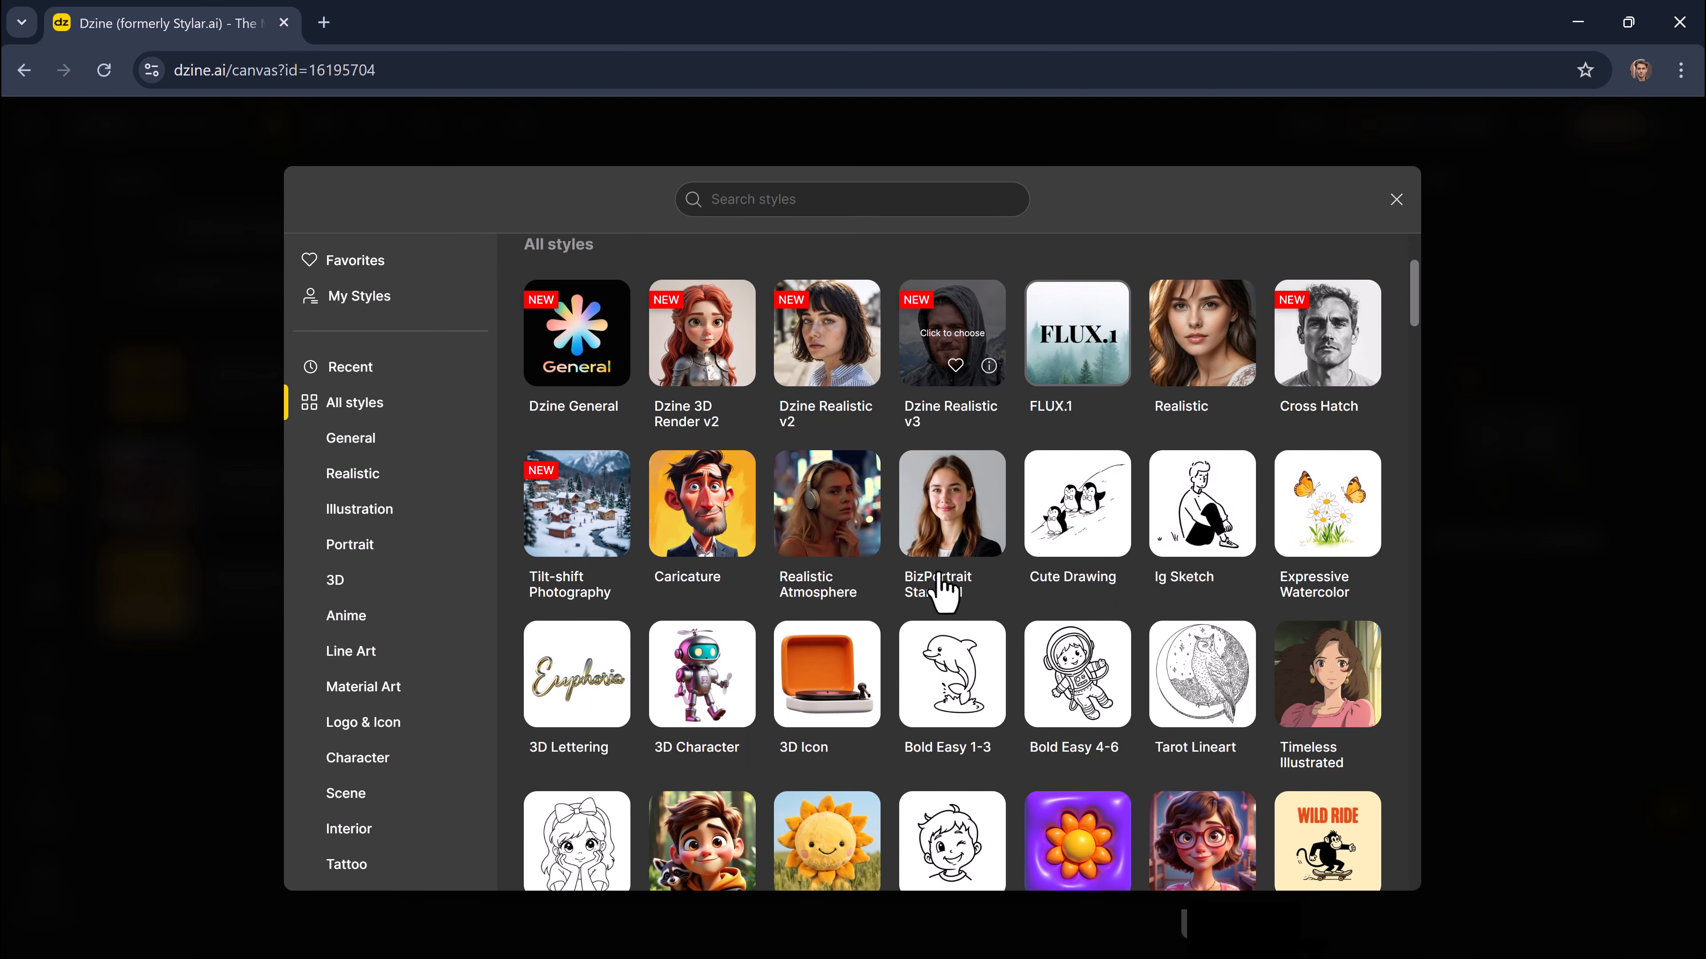
scroll(941, 573, down, 2)
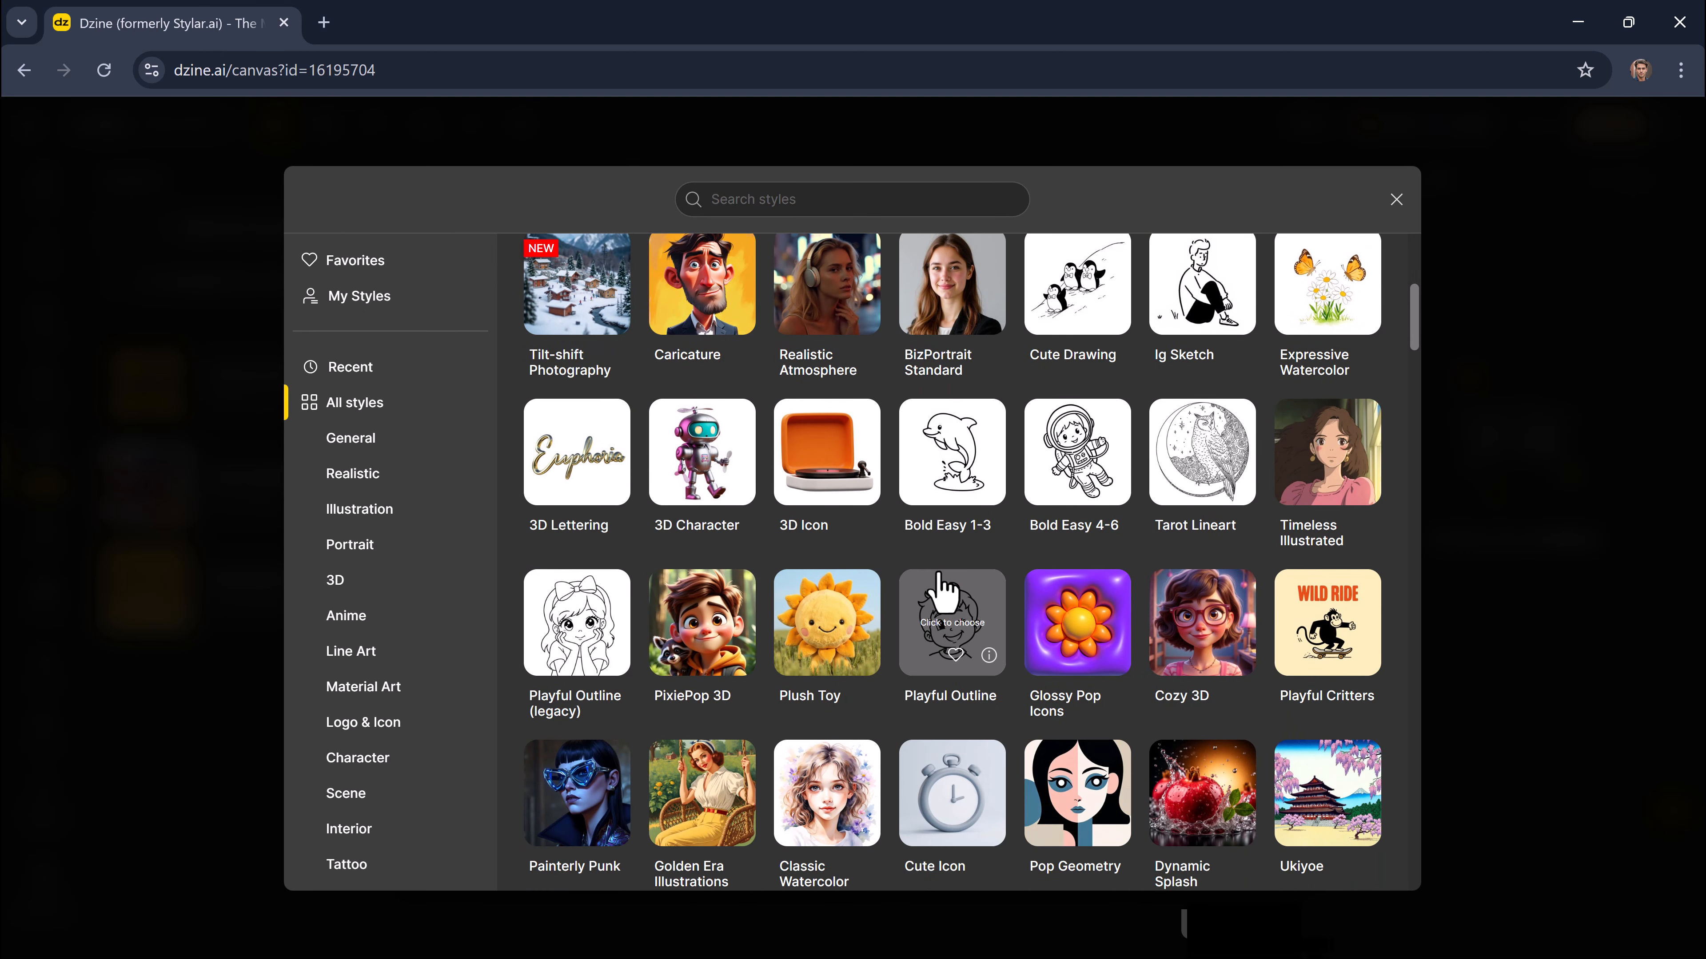
scroll(943, 588, down, 4)
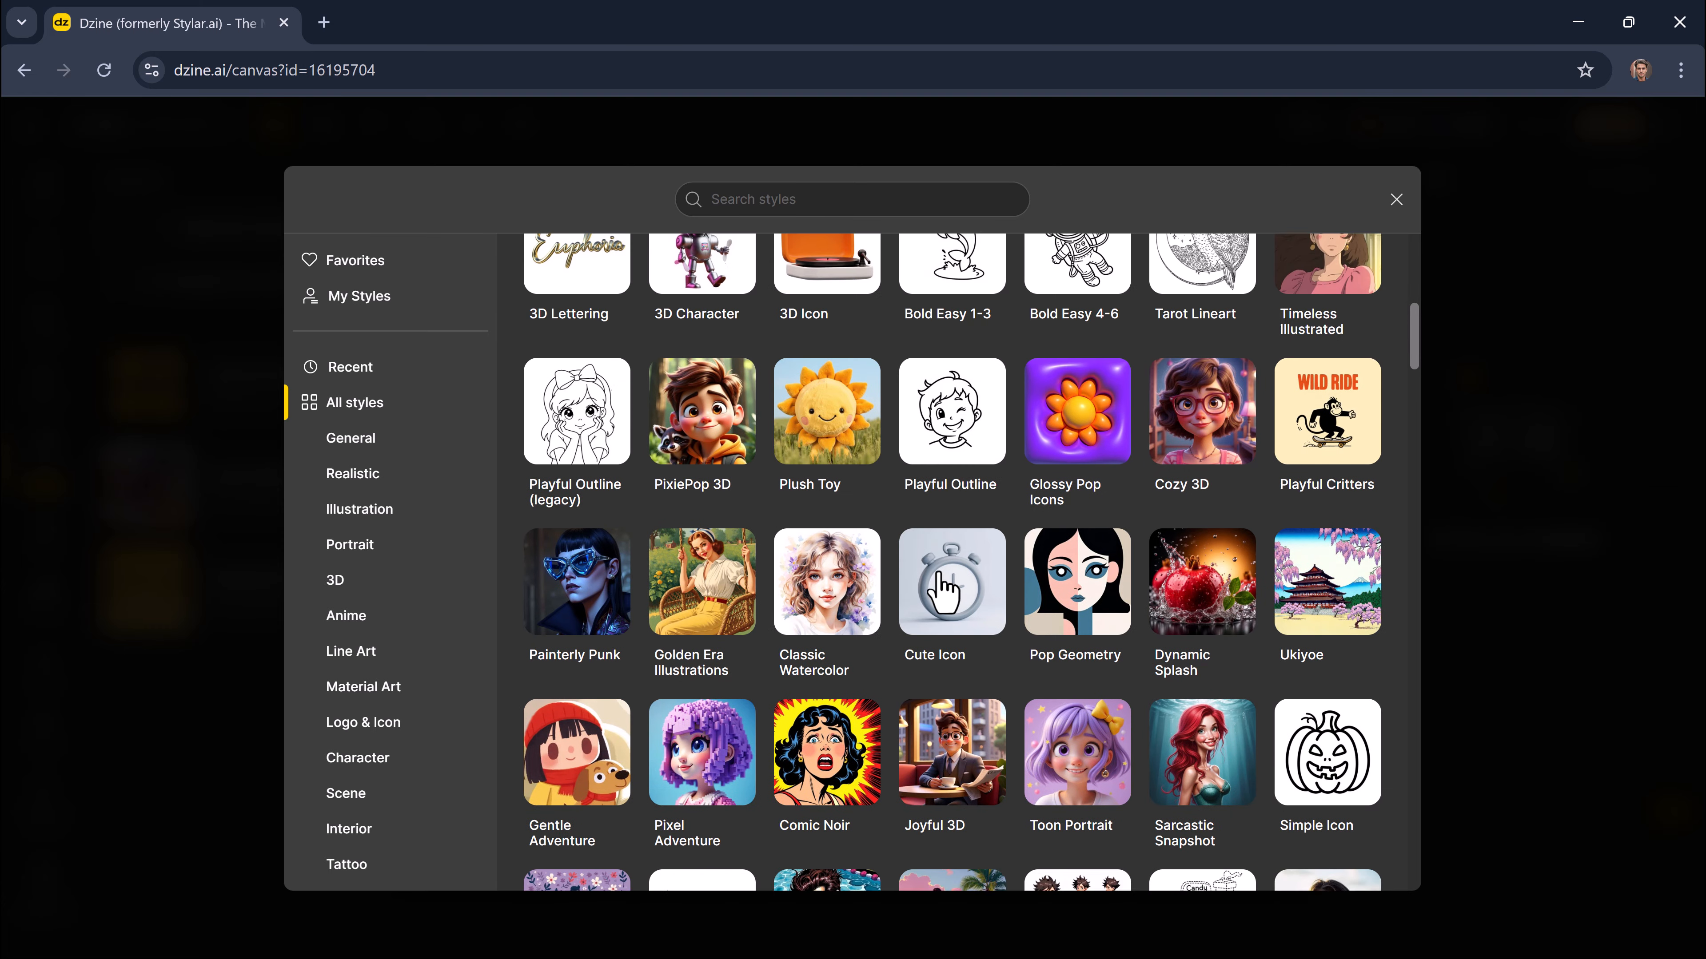
scroll(940, 572, down, 3)
scroll(941, 578, up, 11)
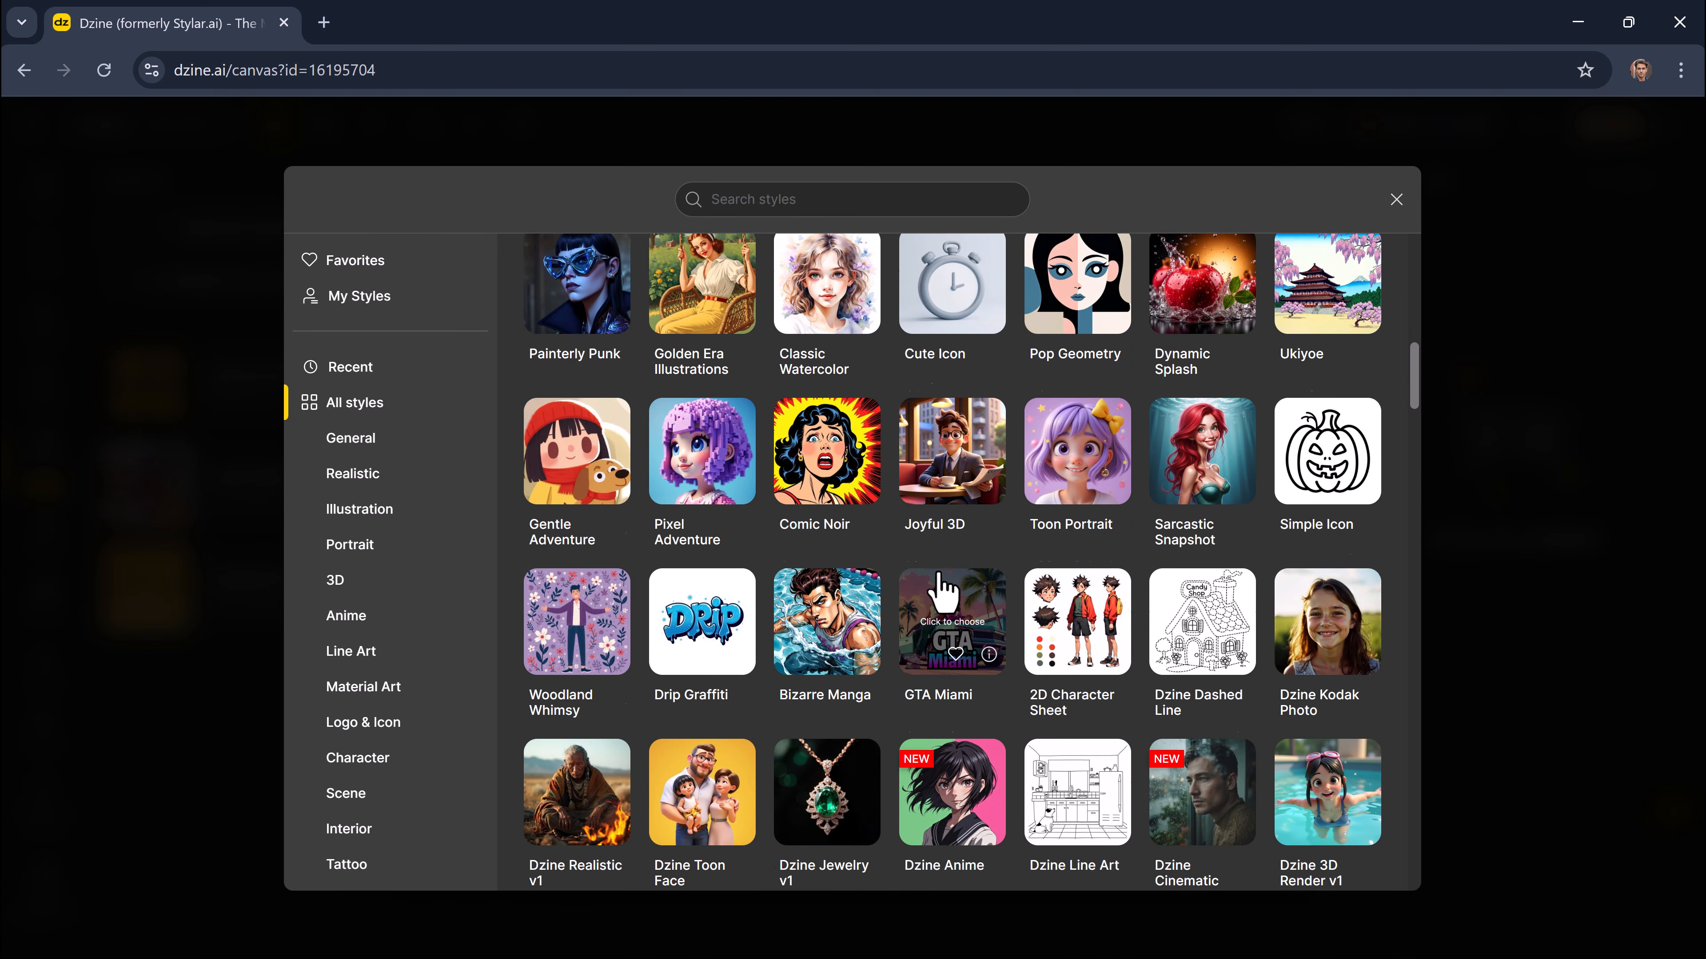
scroll(916, 595, up, 3)
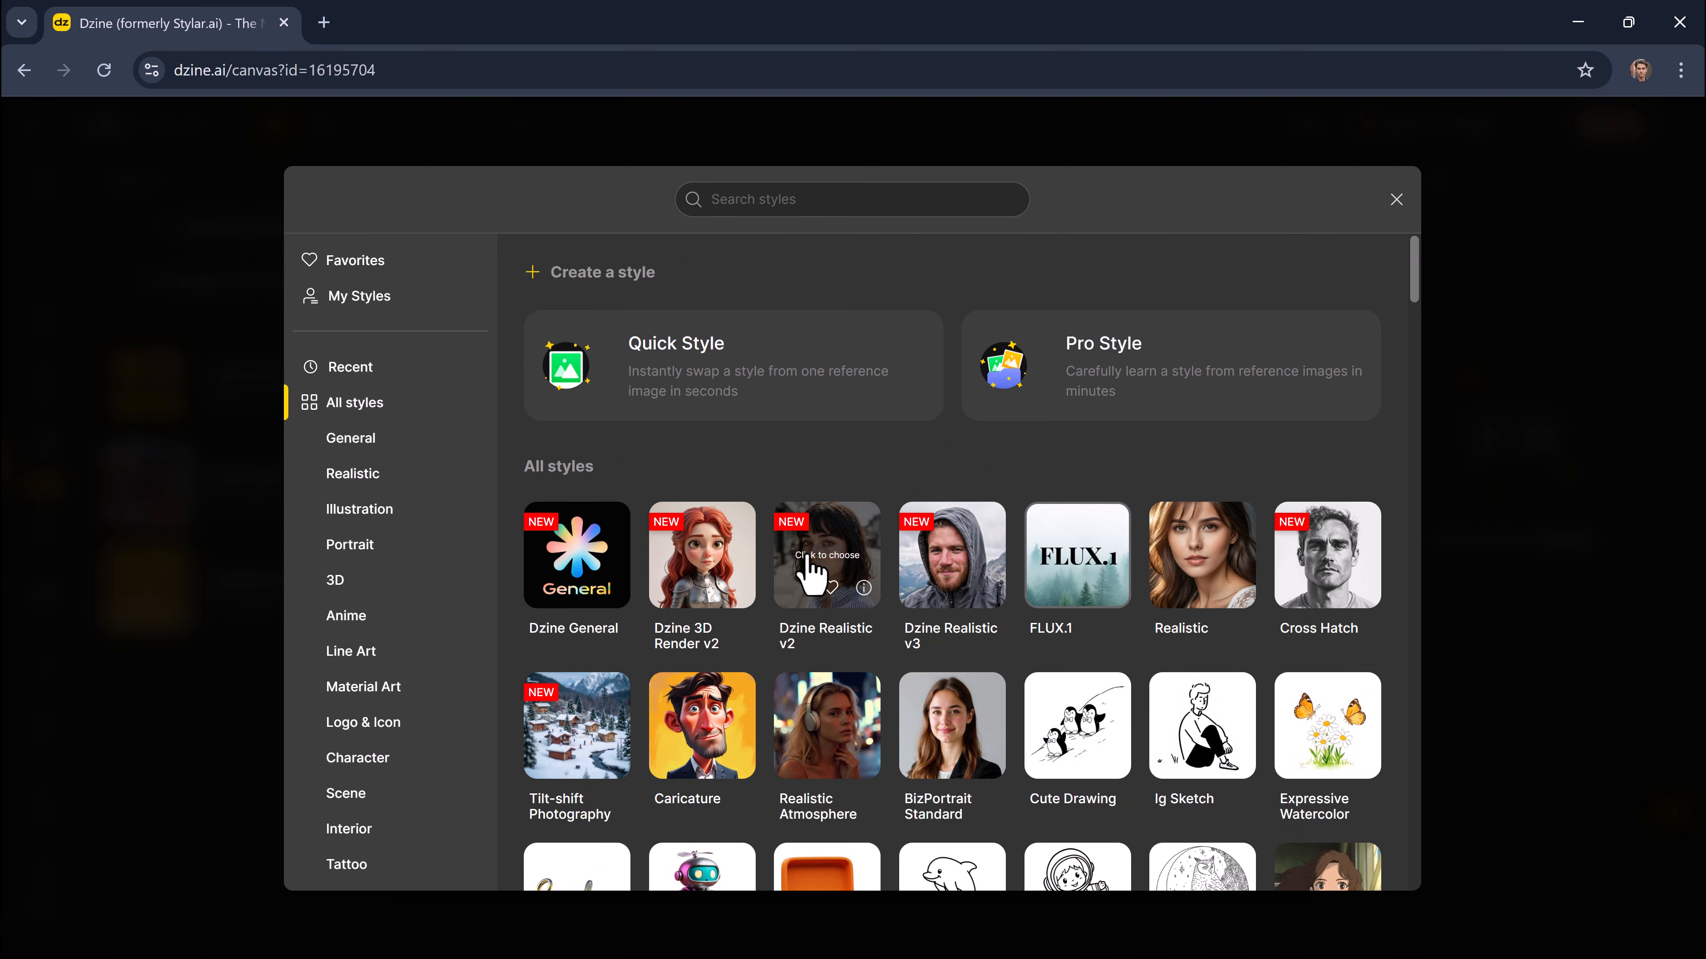
click(811, 571)
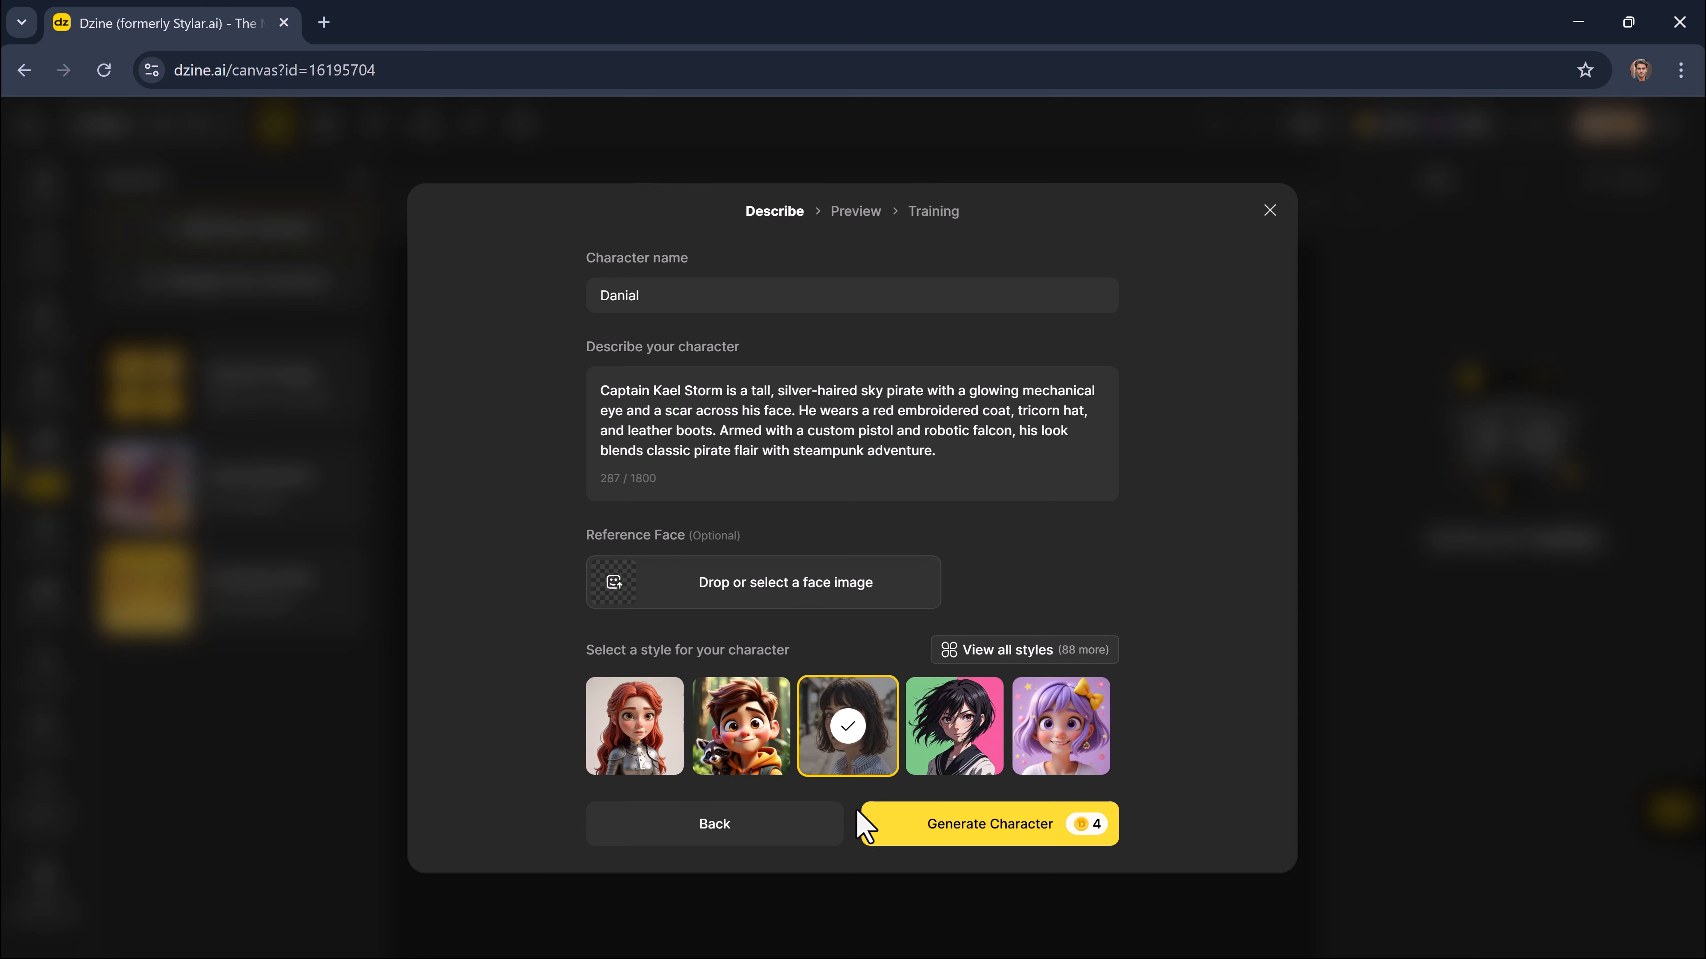
click(960, 833)
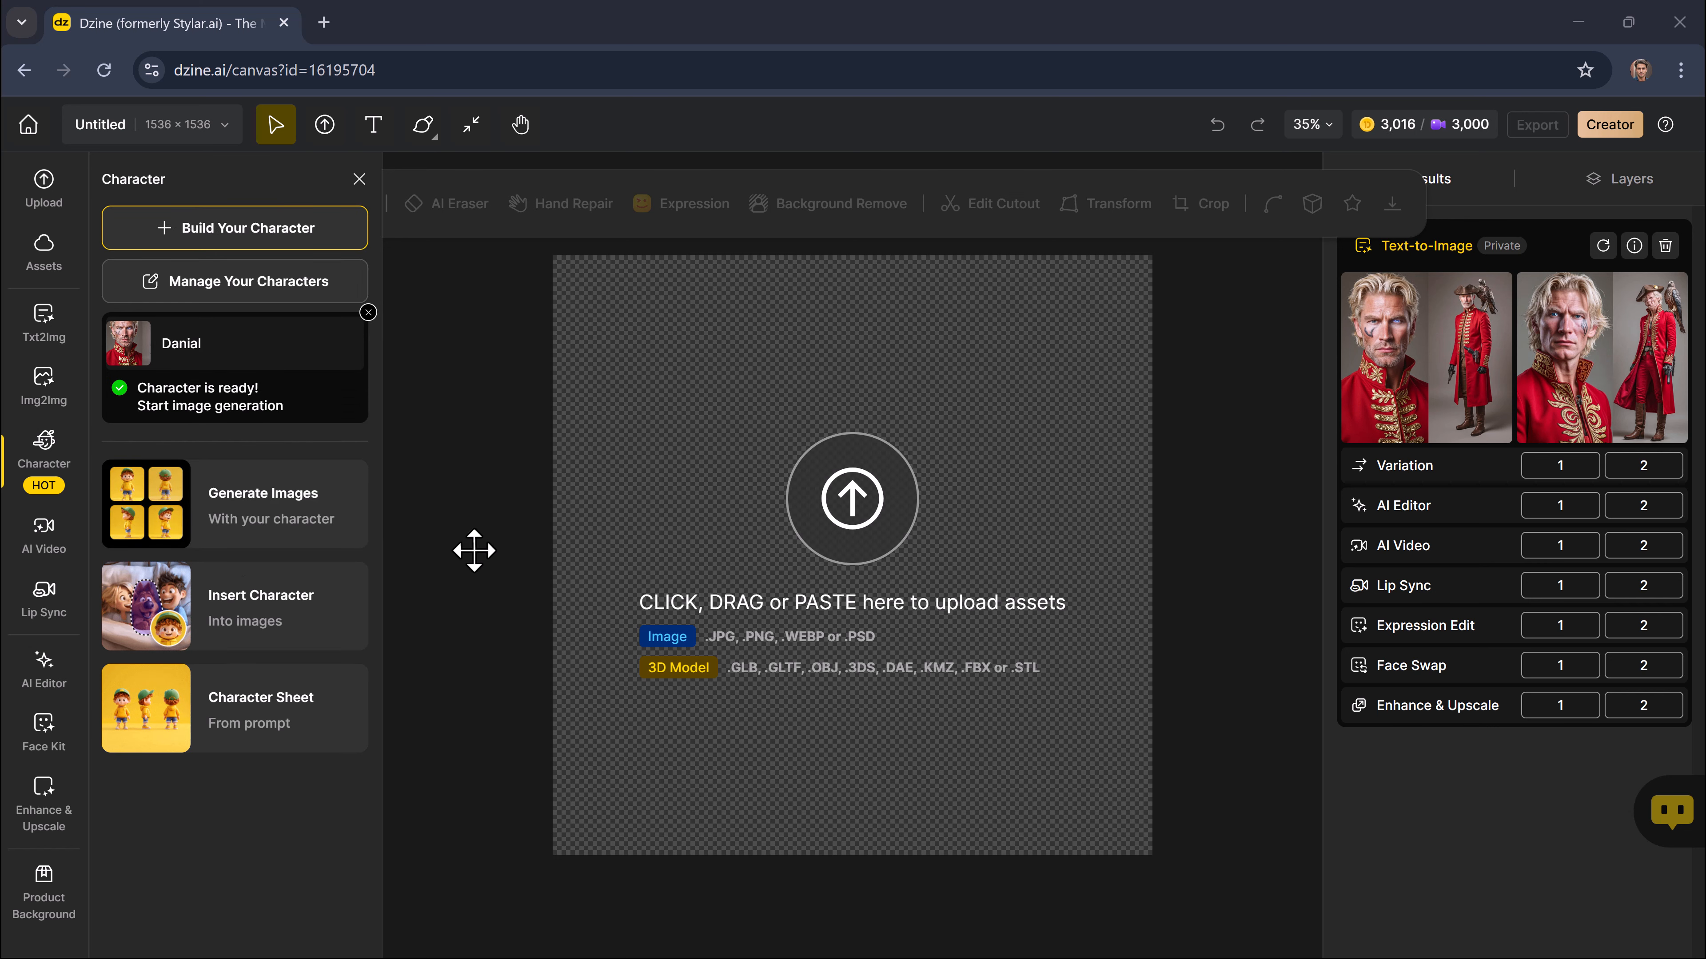
Step: Open the finished pirate character for image generation and generate images with only the character's name as the scene prompt
click(224, 406)
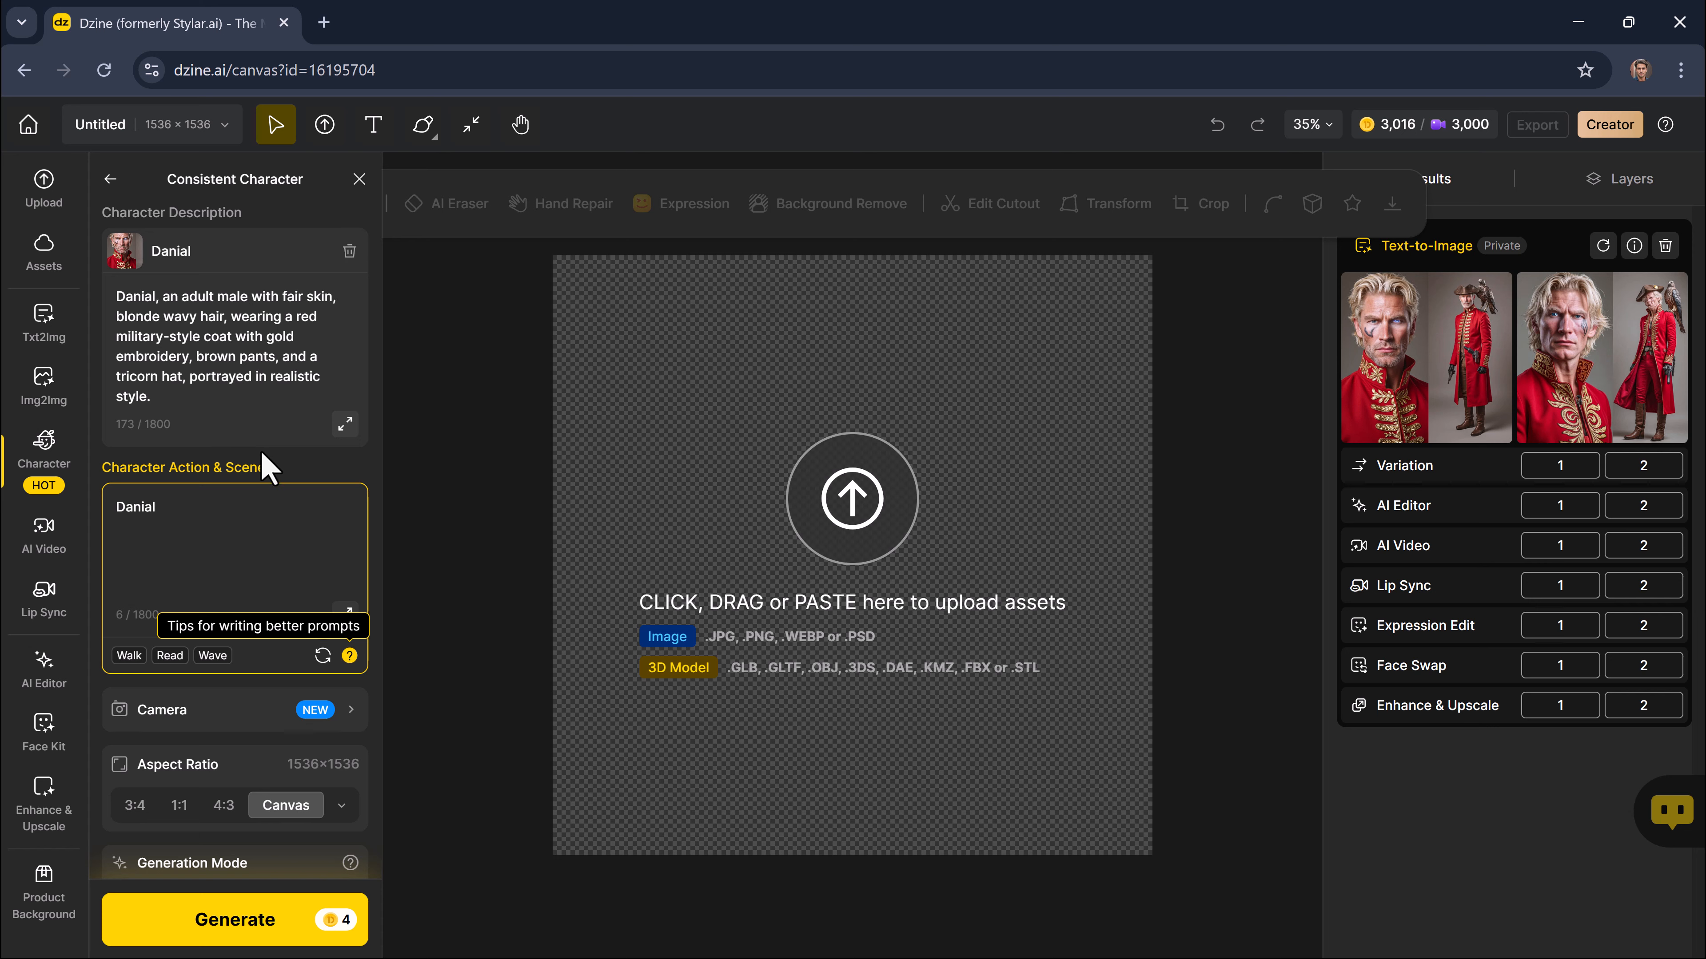
scroll(269, 538, down, 2)
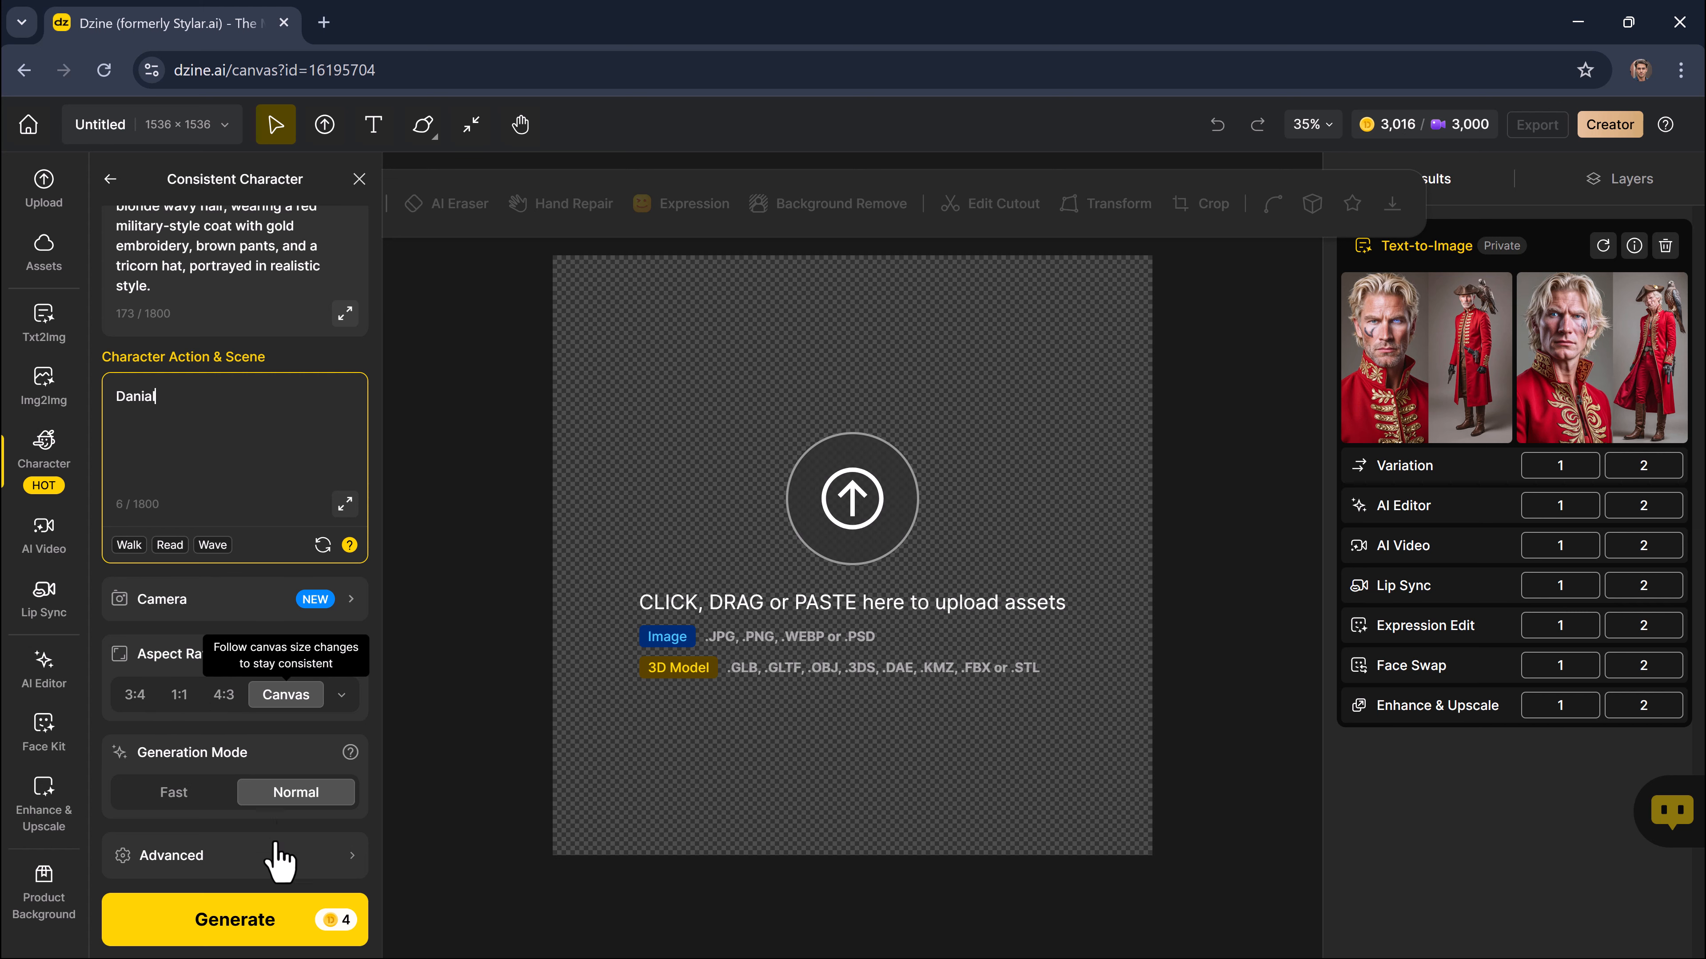
click(248, 924)
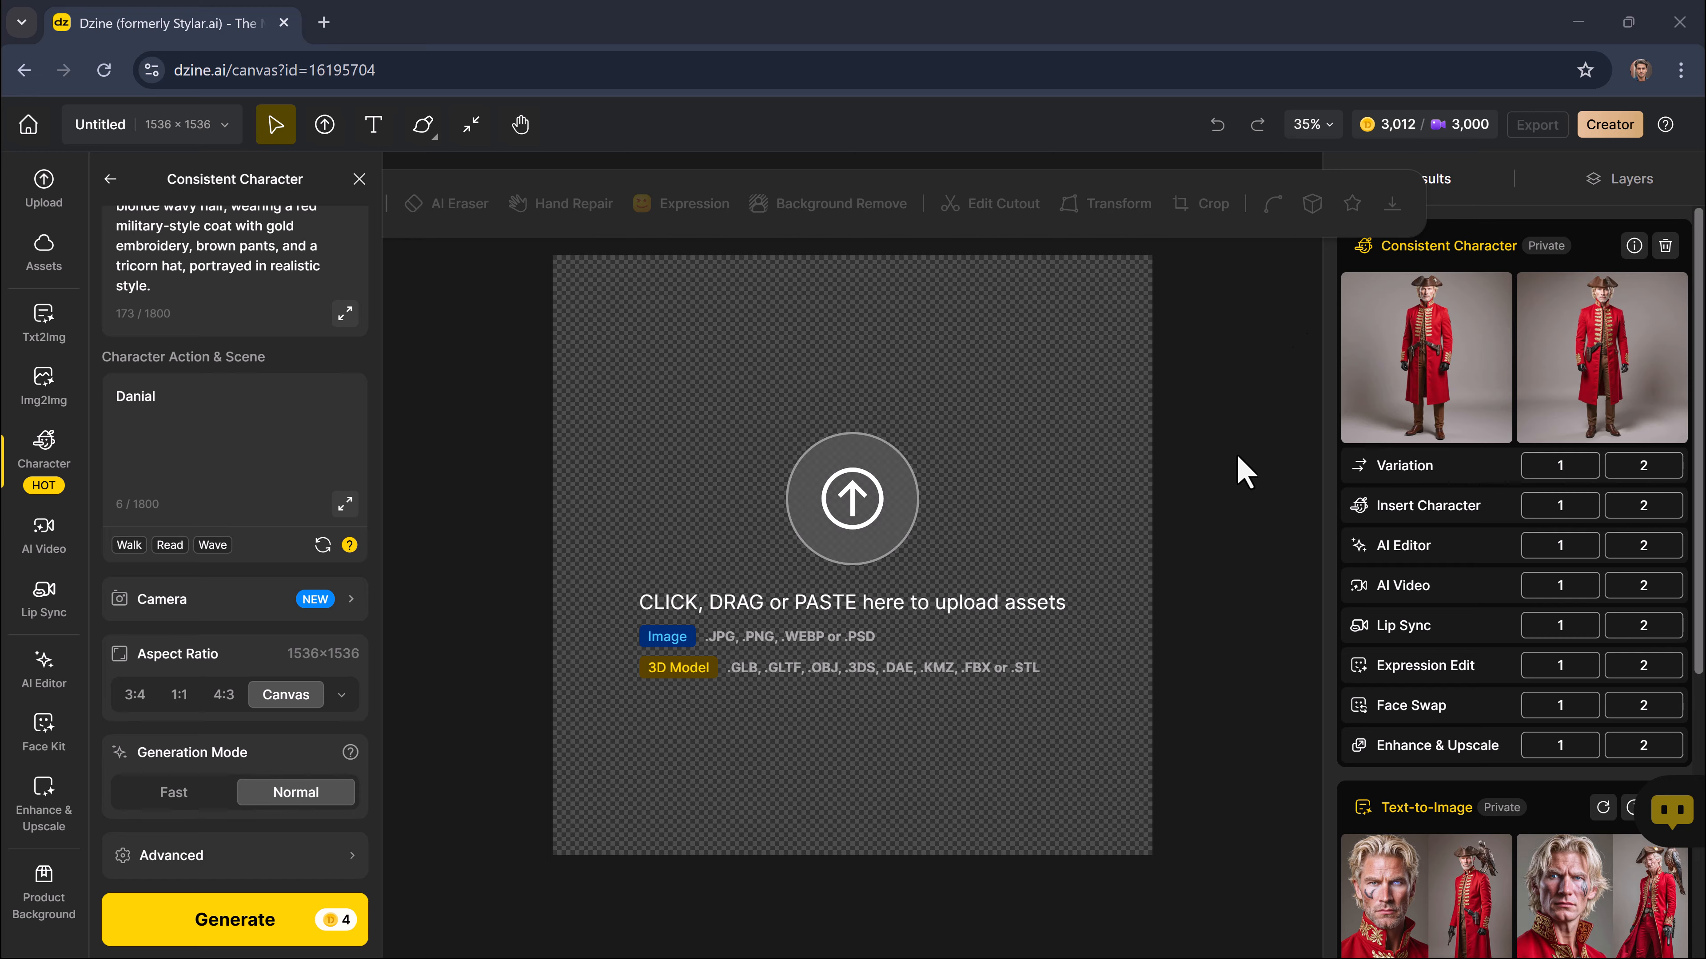
Step: Preview the generated pirate images and open the second one enlarged
mouse_move(1402, 350)
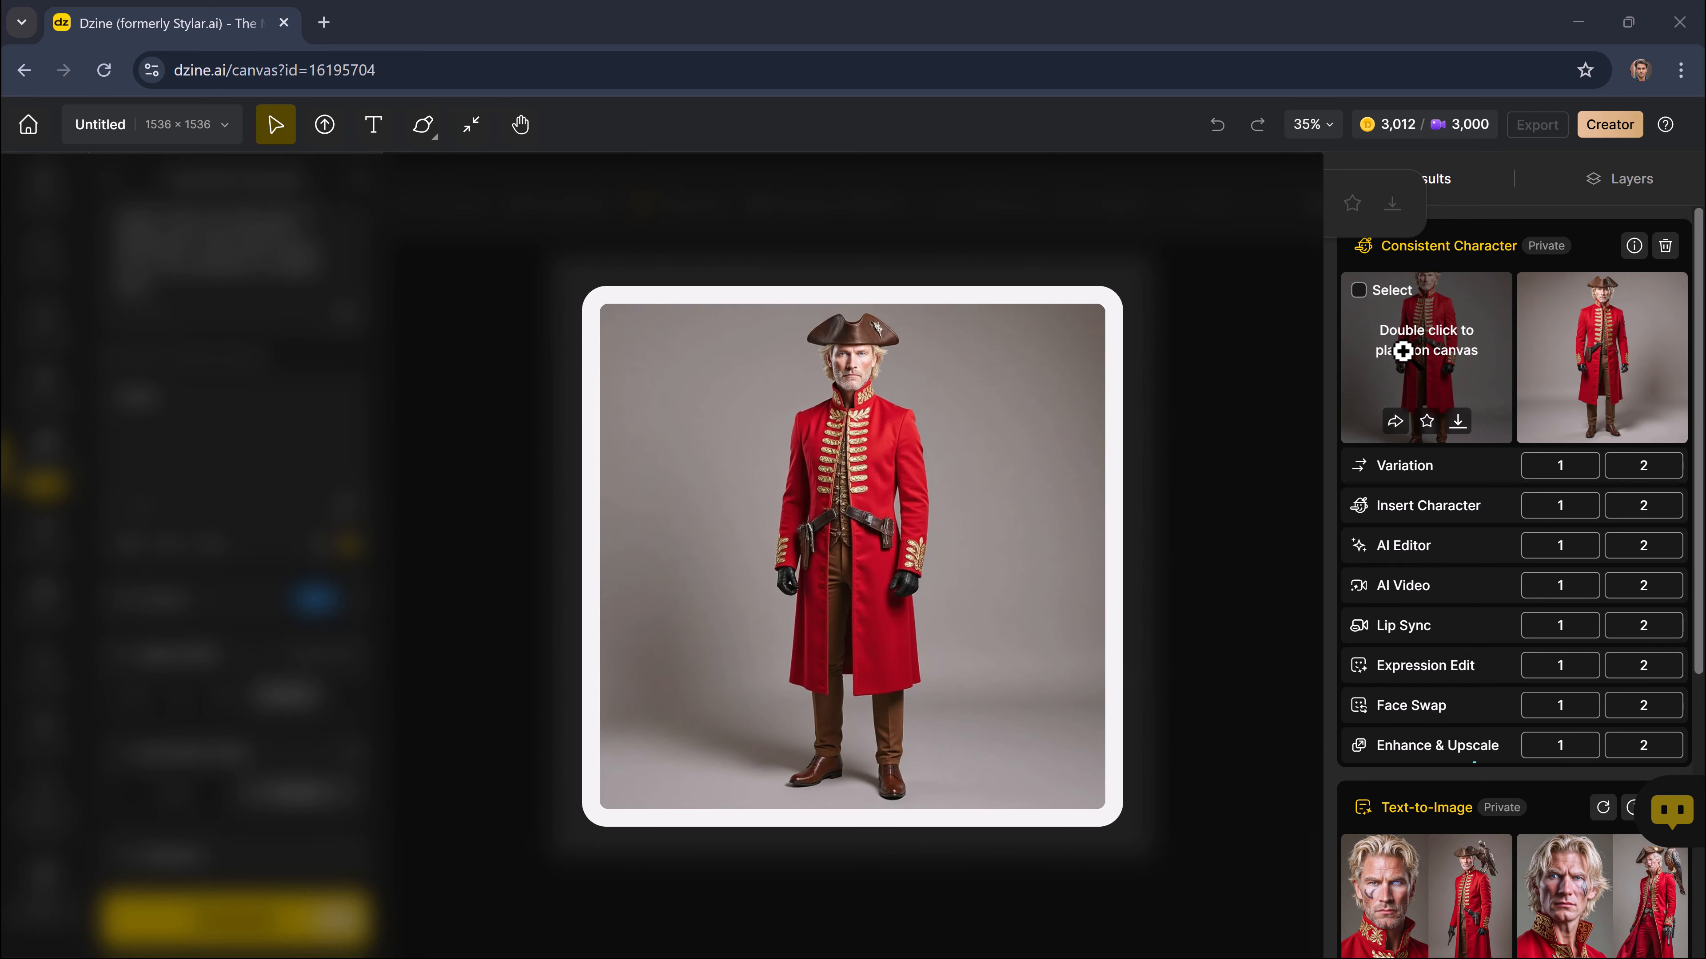
click(1582, 368)
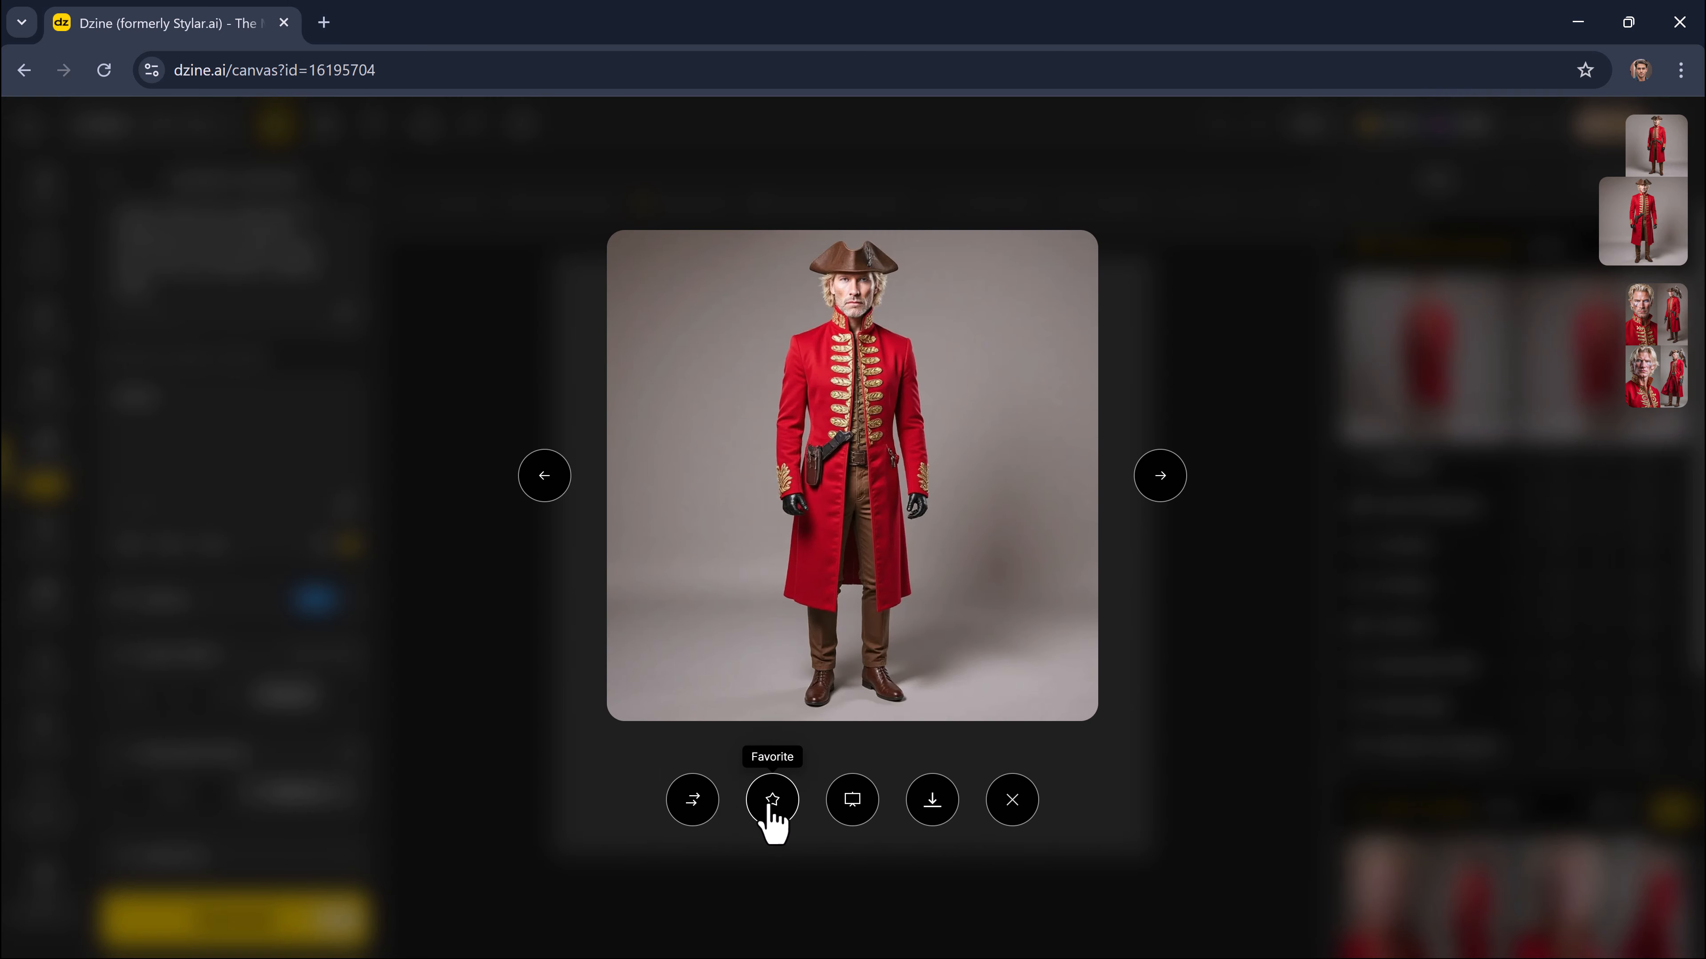
click(850, 809)
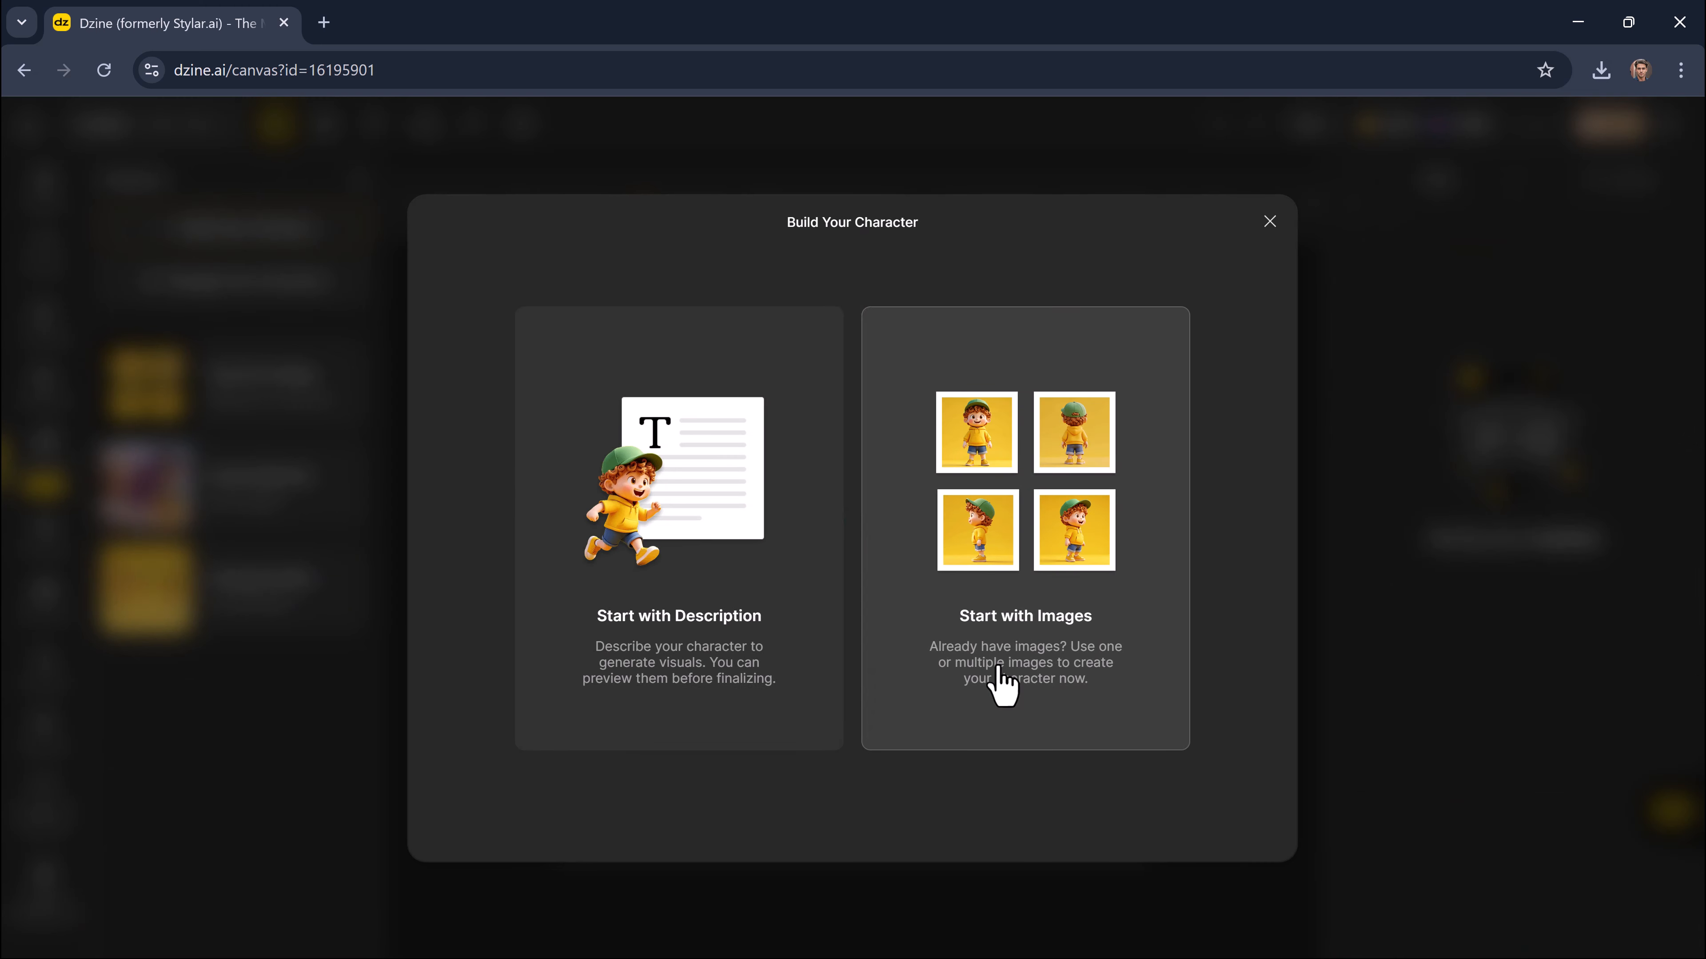
Step: Start building another character from images and enter its character name
click(1003, 686)
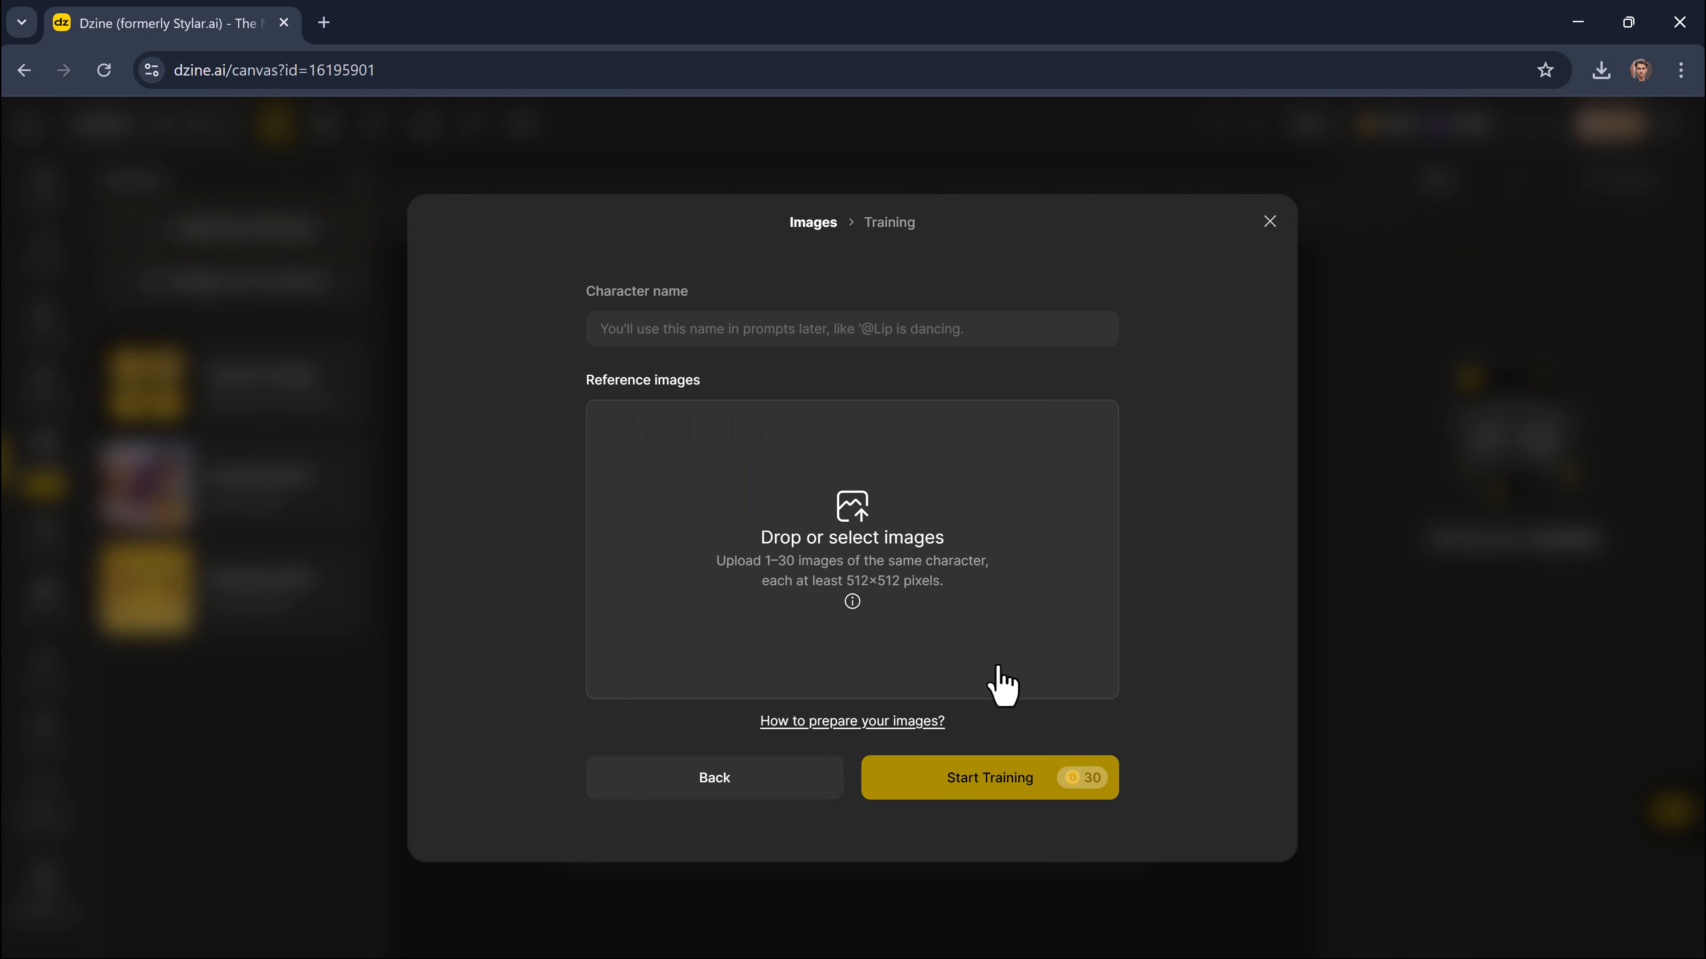
click(714, 329)
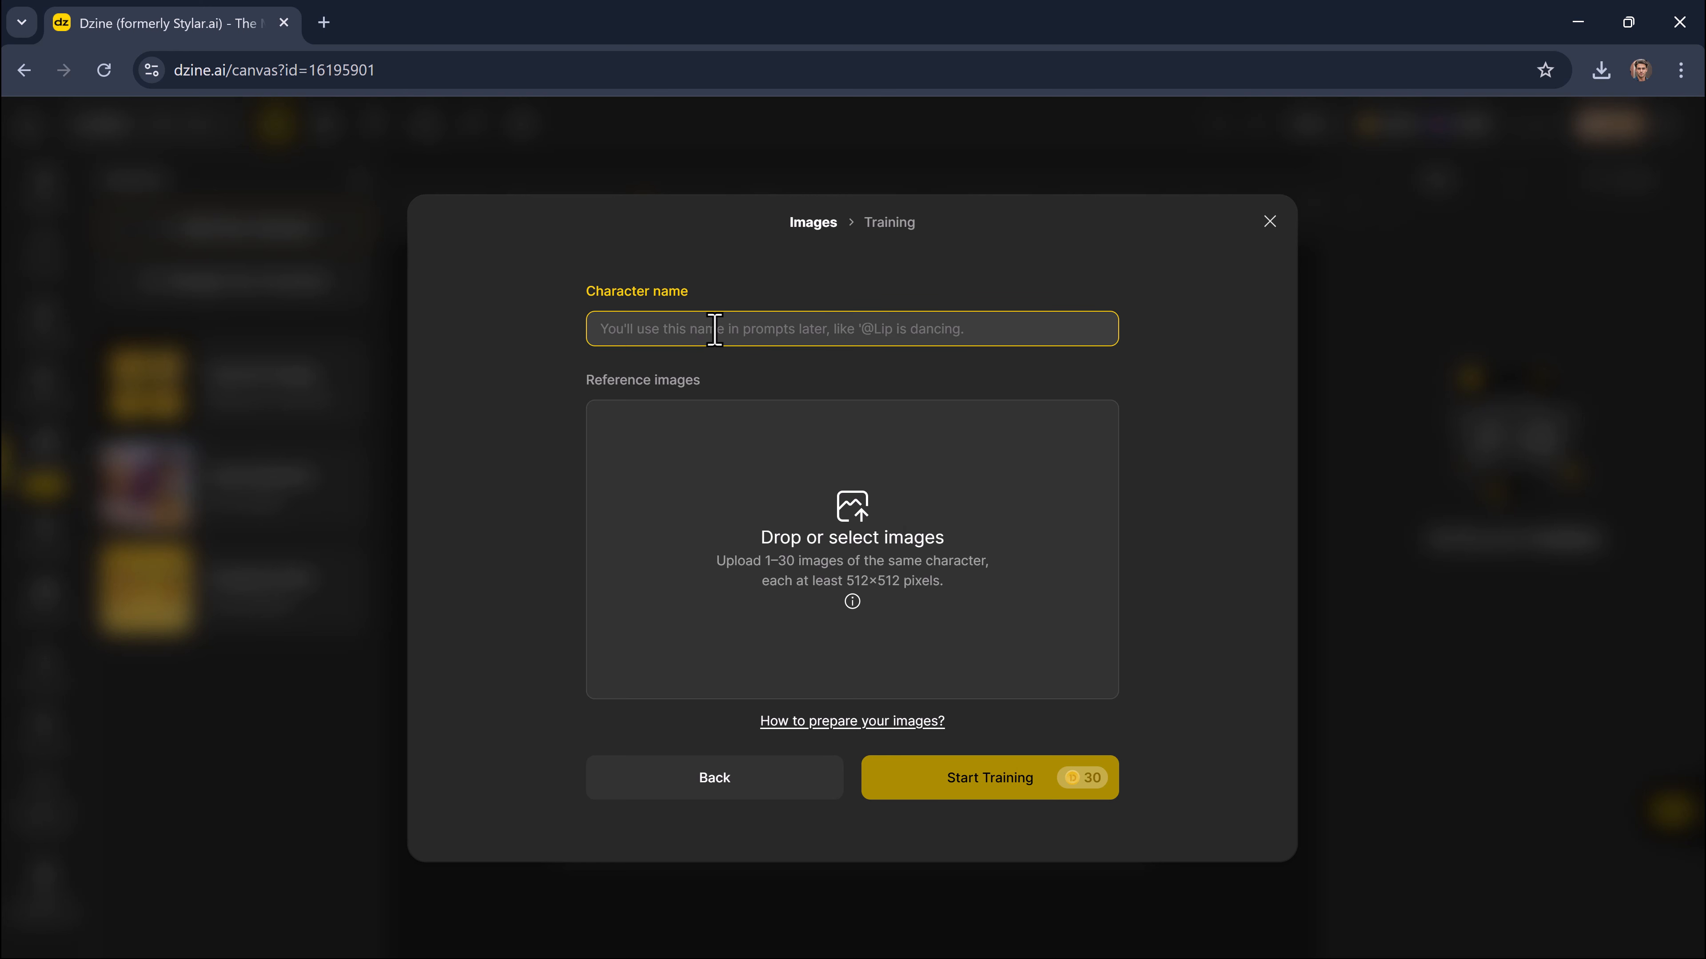
text(Lio)
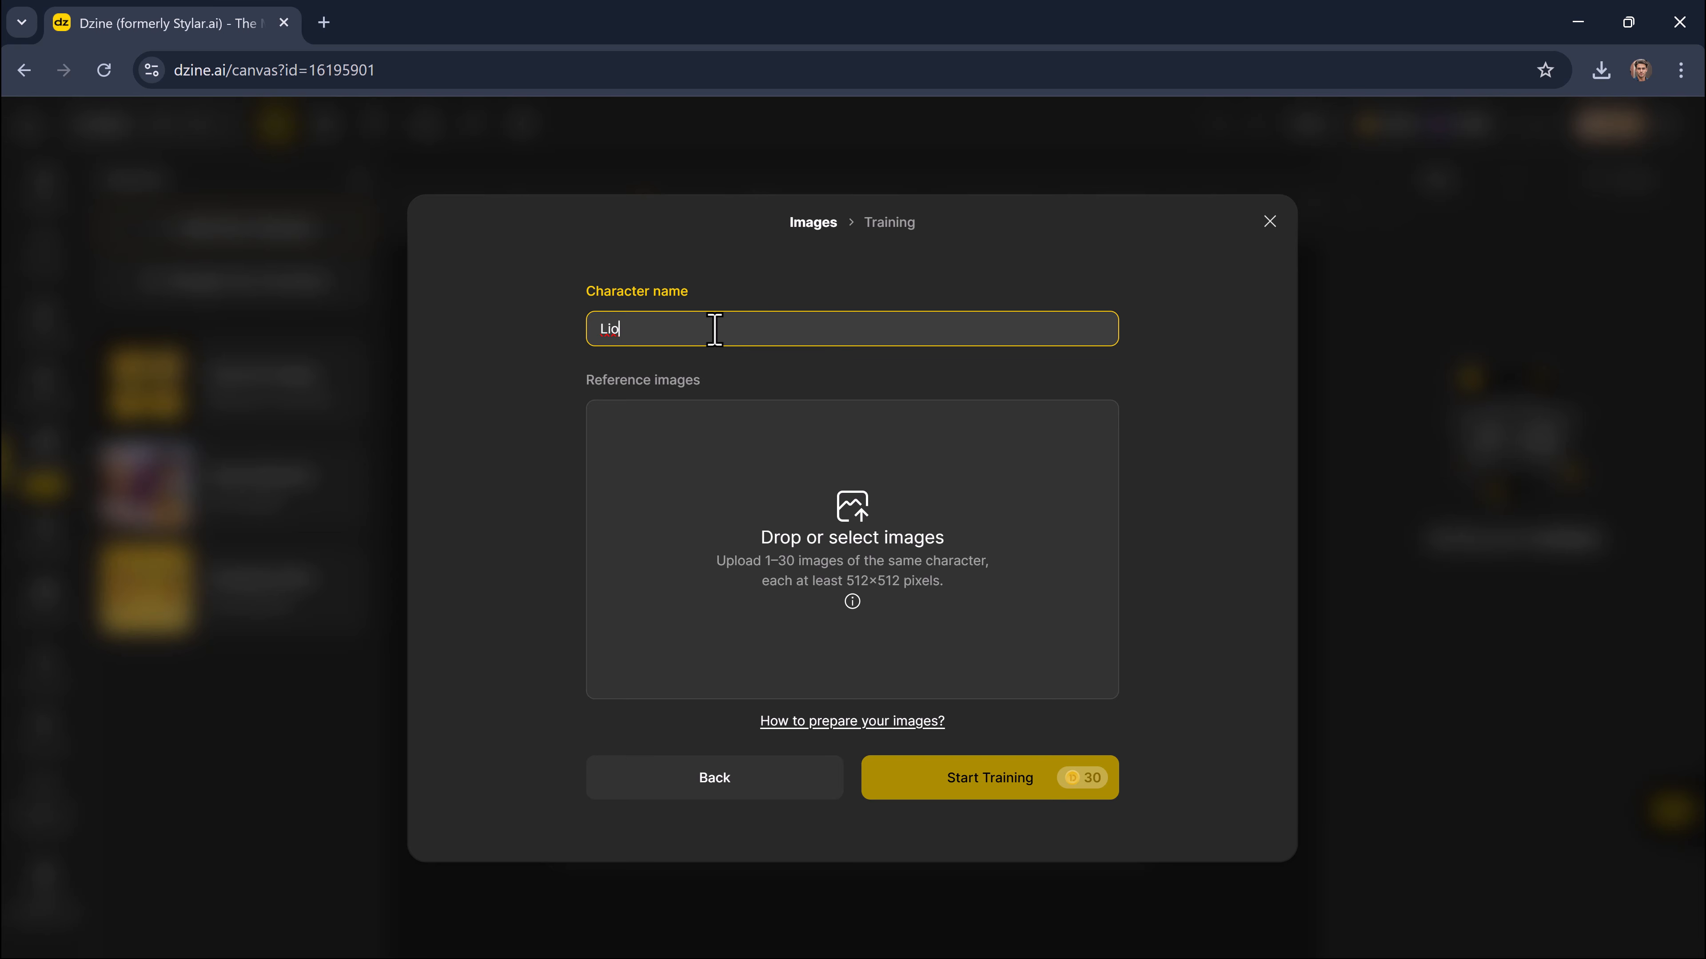
Step: Upload the first five images in the New folder directory as reference images and start training the character
click(853, 564)
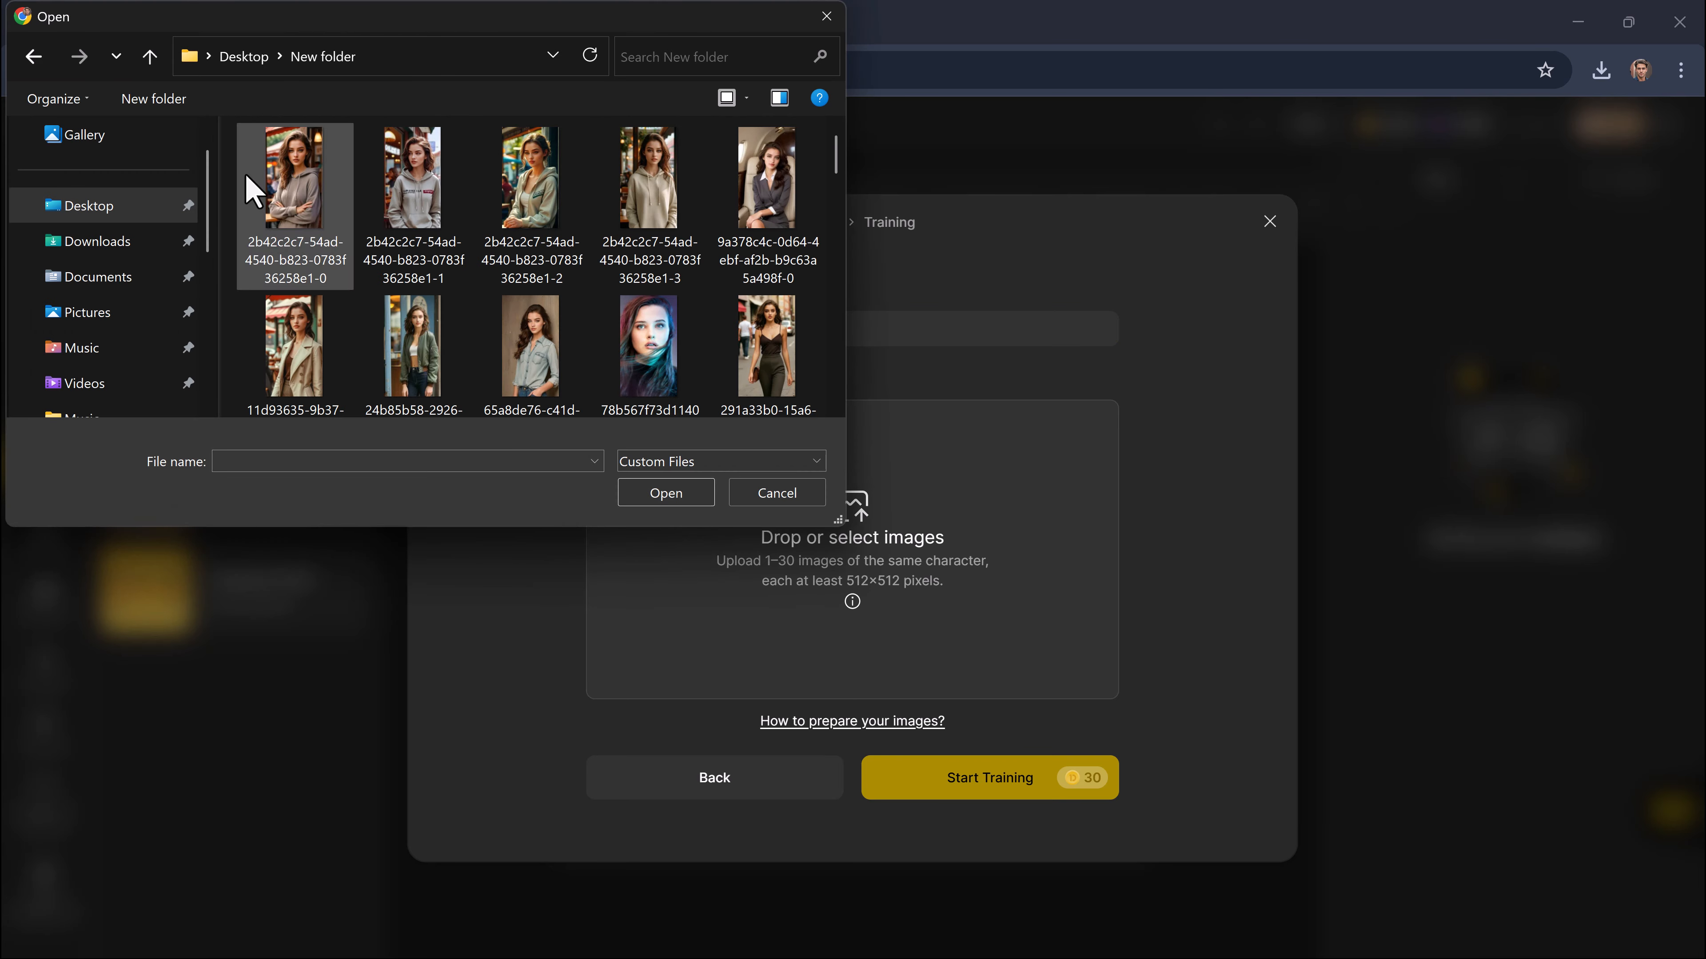
drag(236, 178, 742, 193)
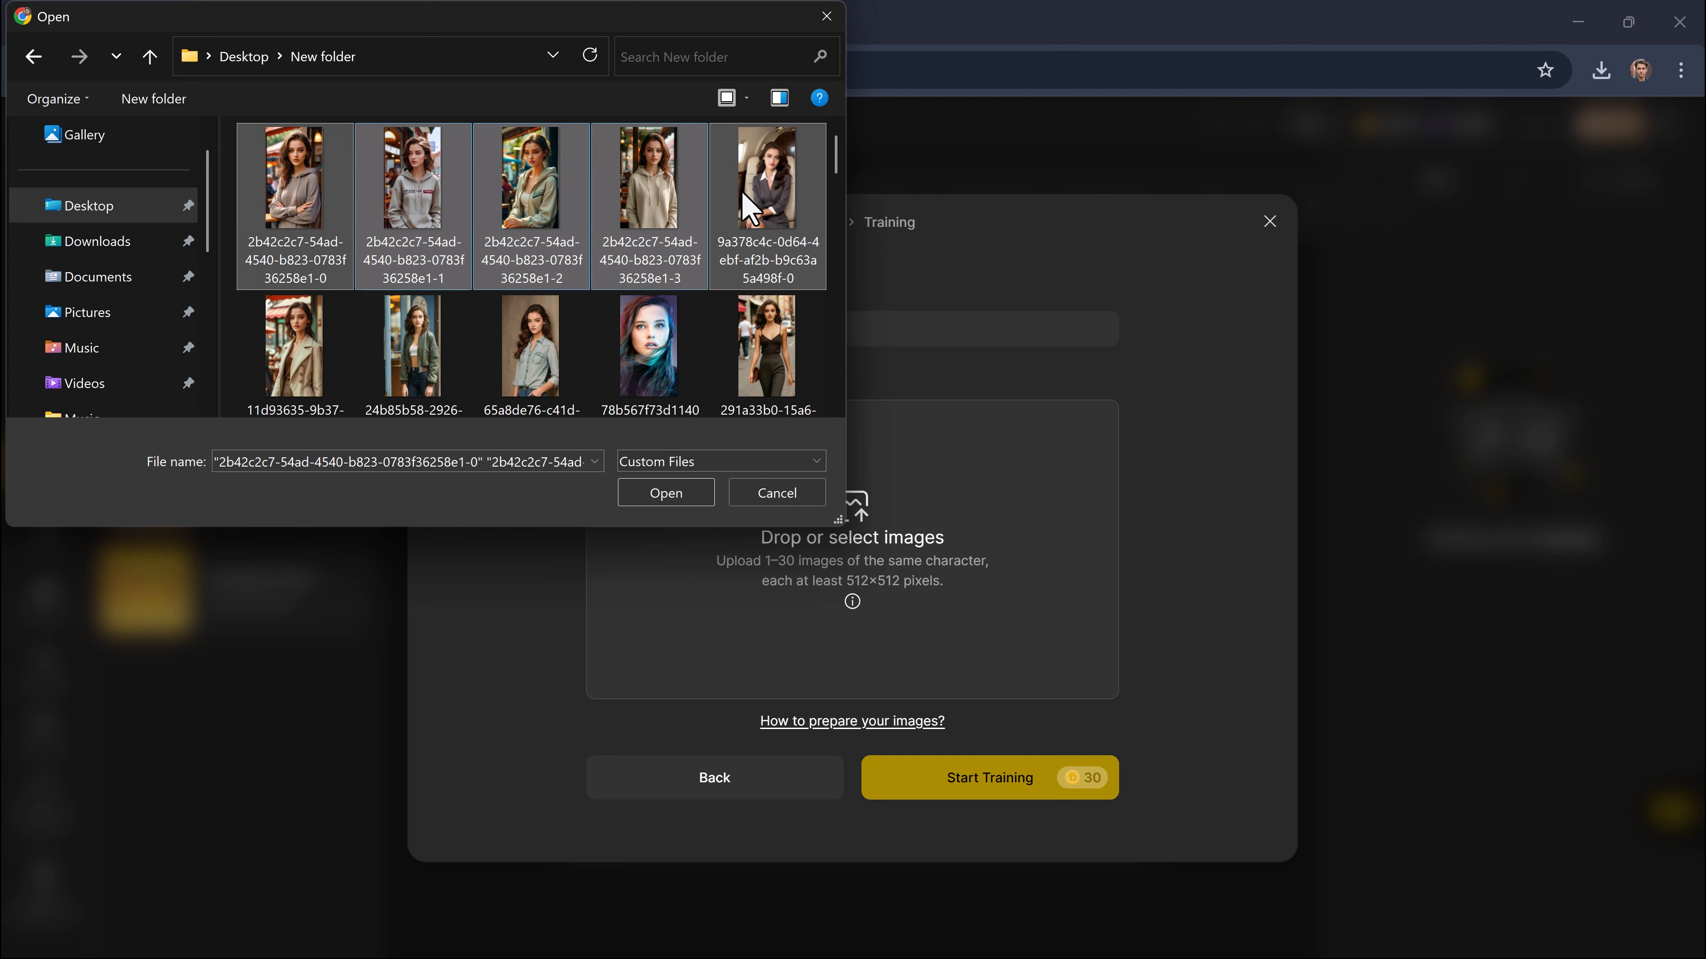
click(675, 498)
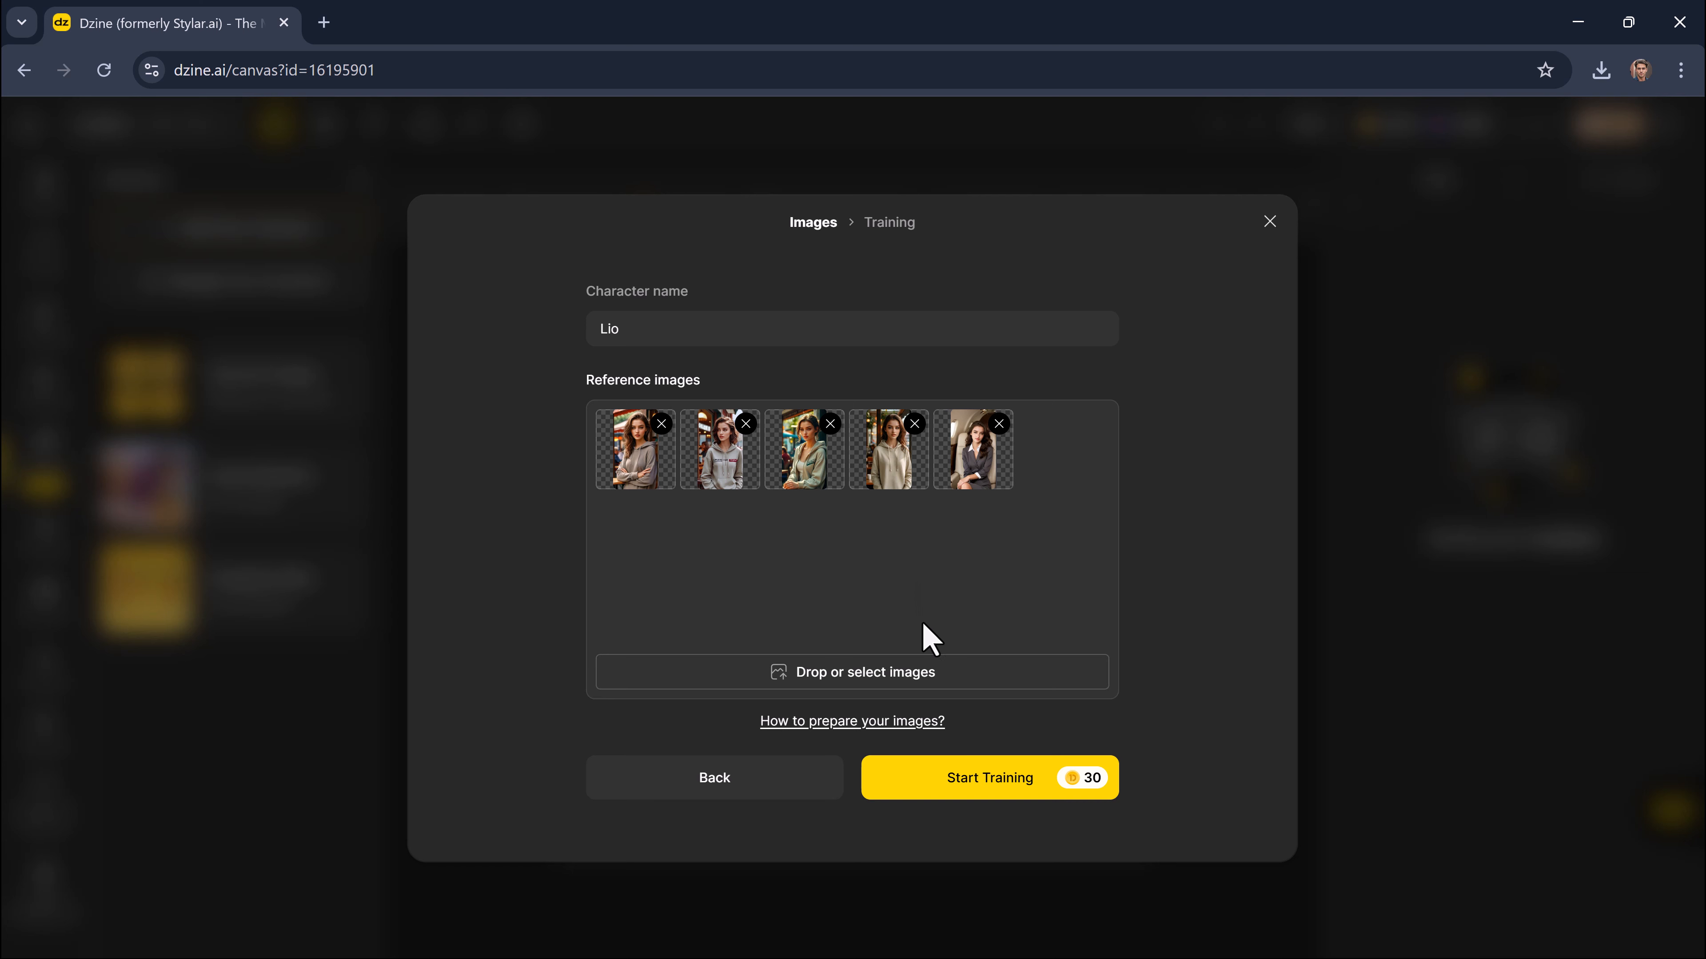
click(984, 793)
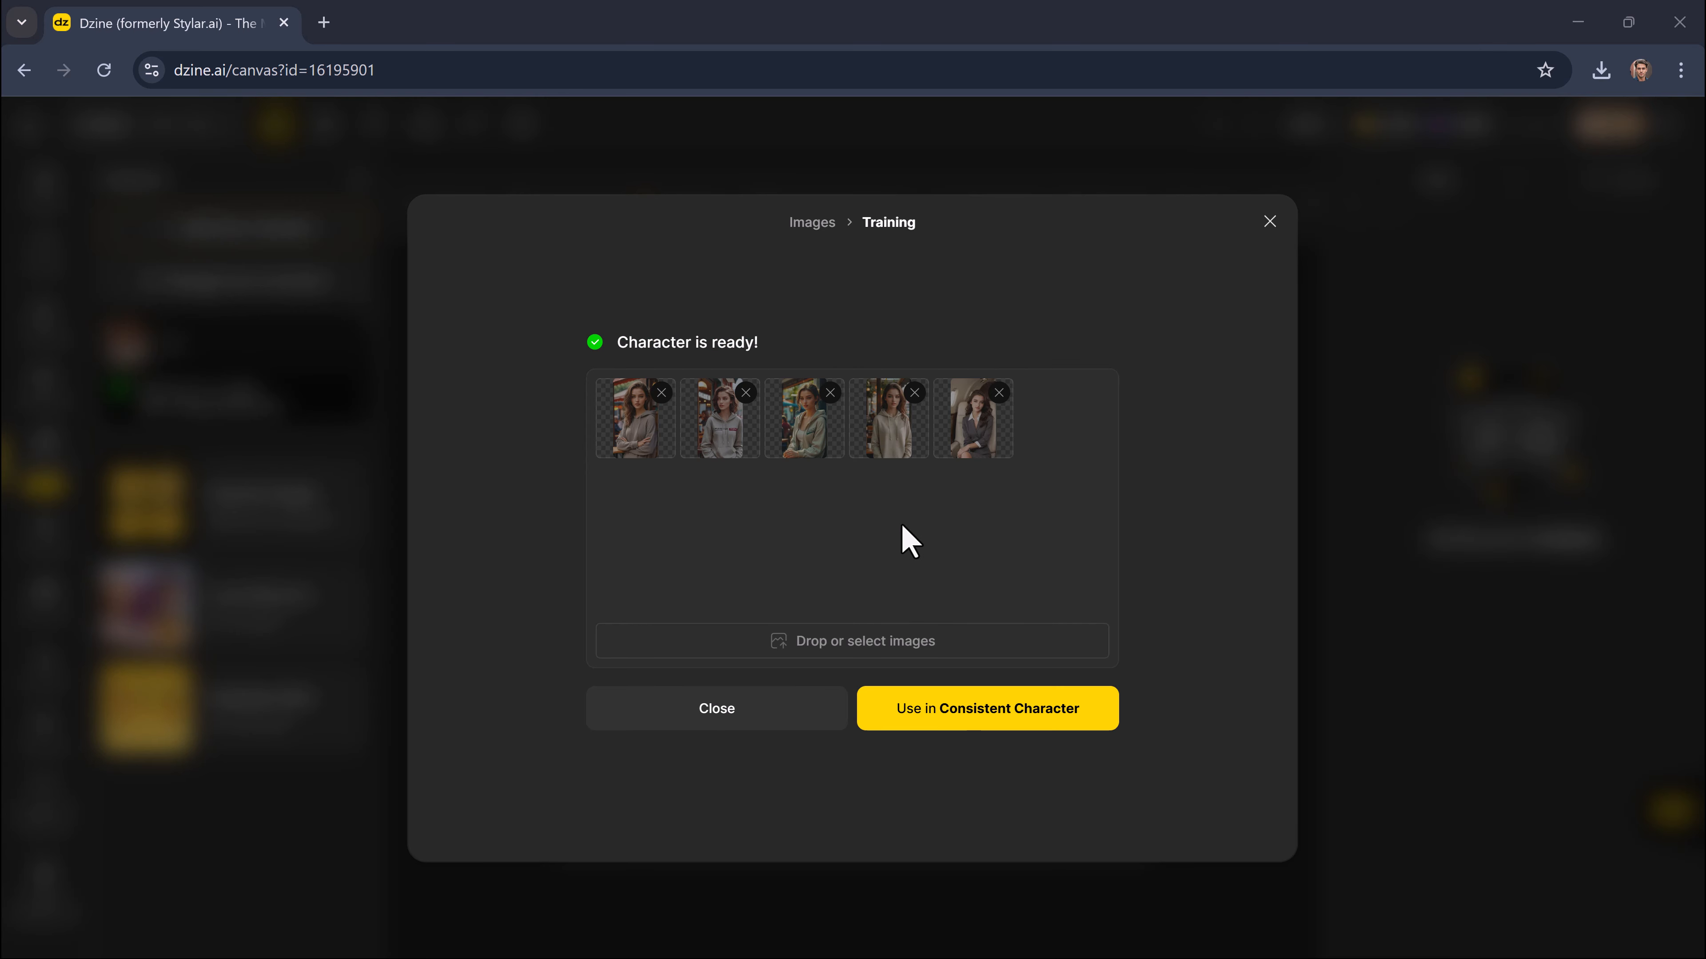
Step: Use the trained character in Consistent Character, generate images with only its name as the scene prompt, and preview the first result
click(1021, 717)
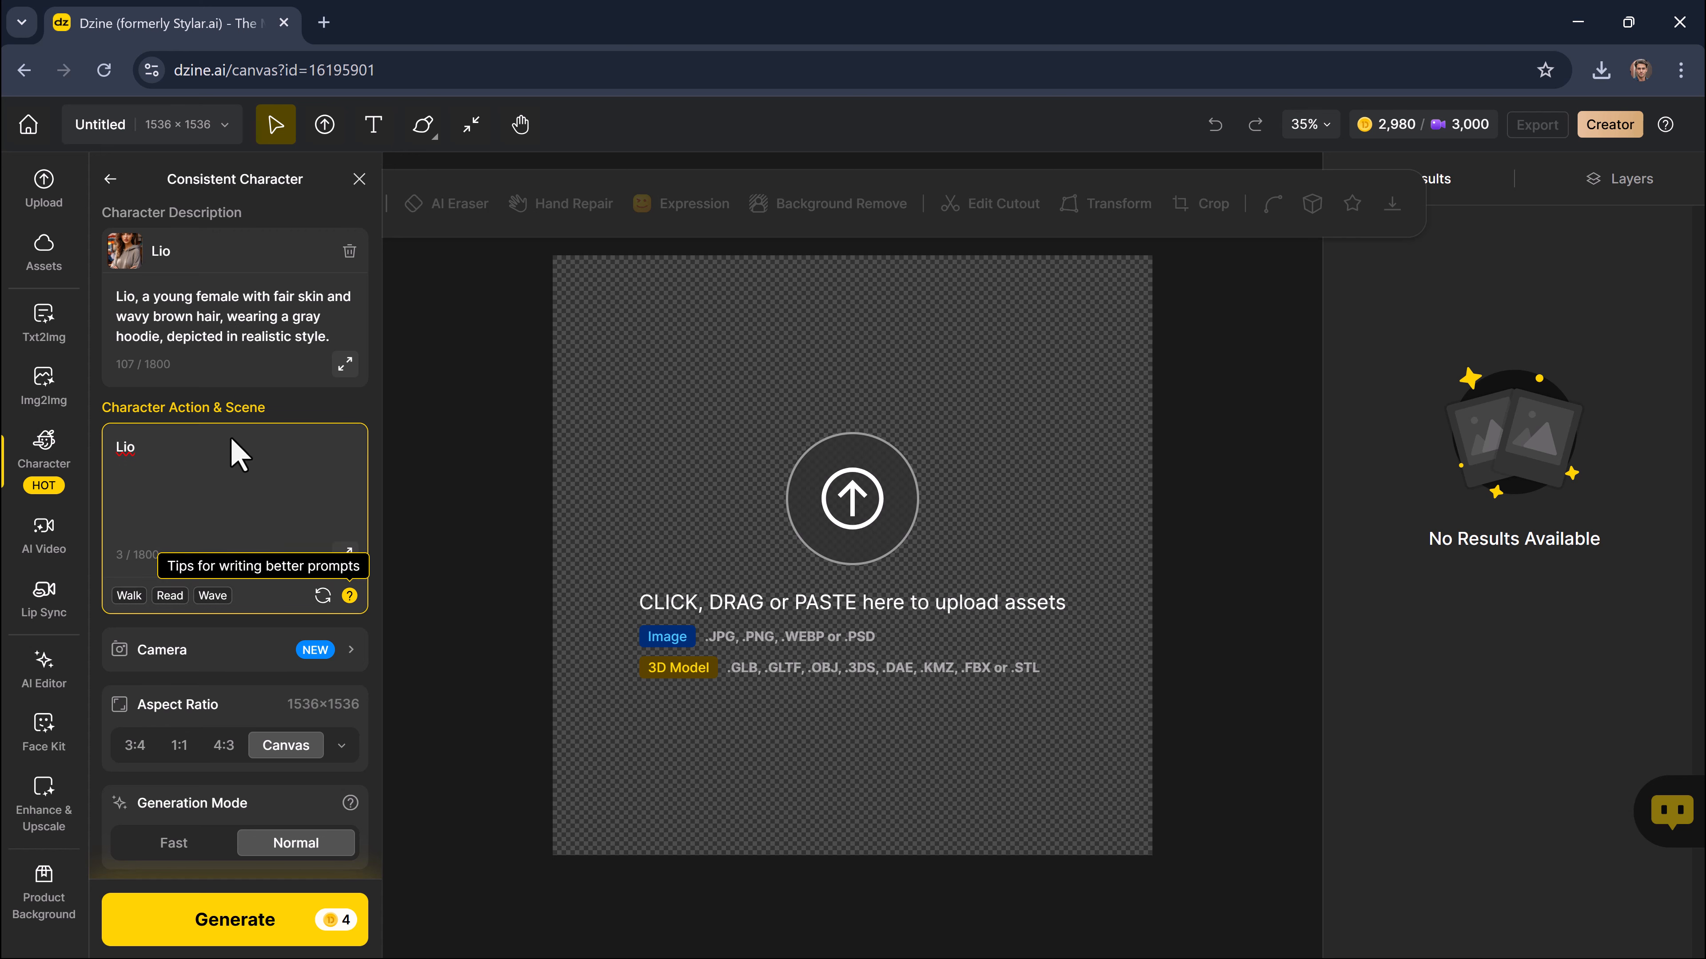
scroll(232, 443, down, 1)
click(234, 919)
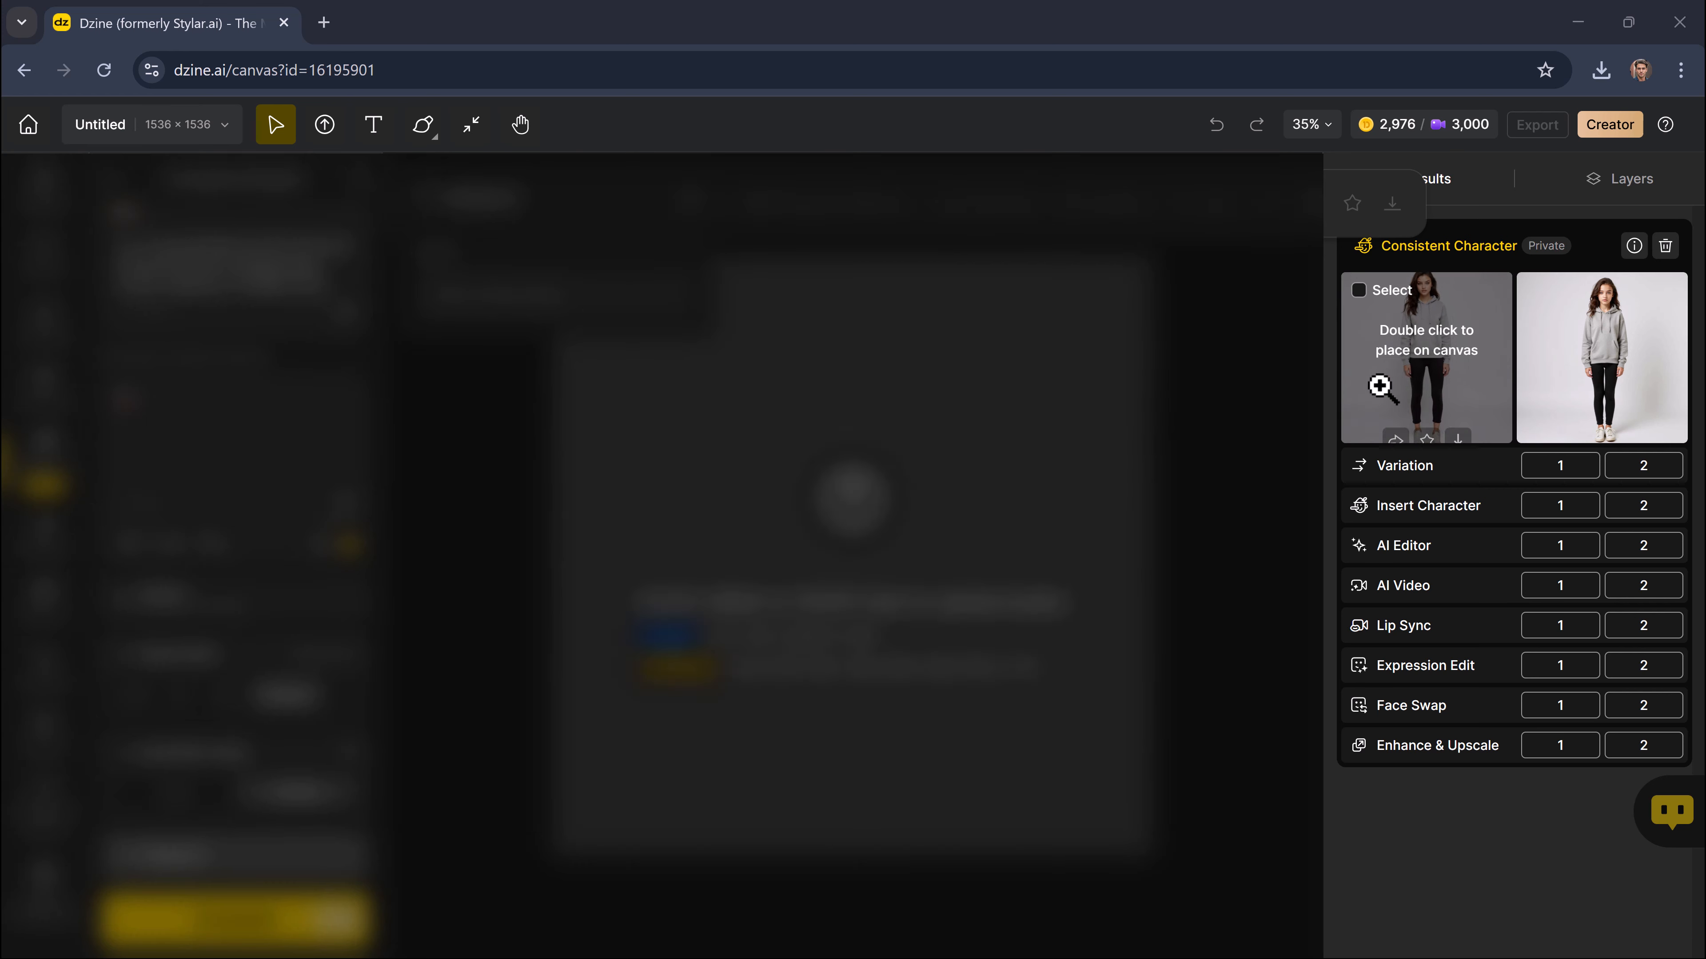
mouse_move(1397, 377)
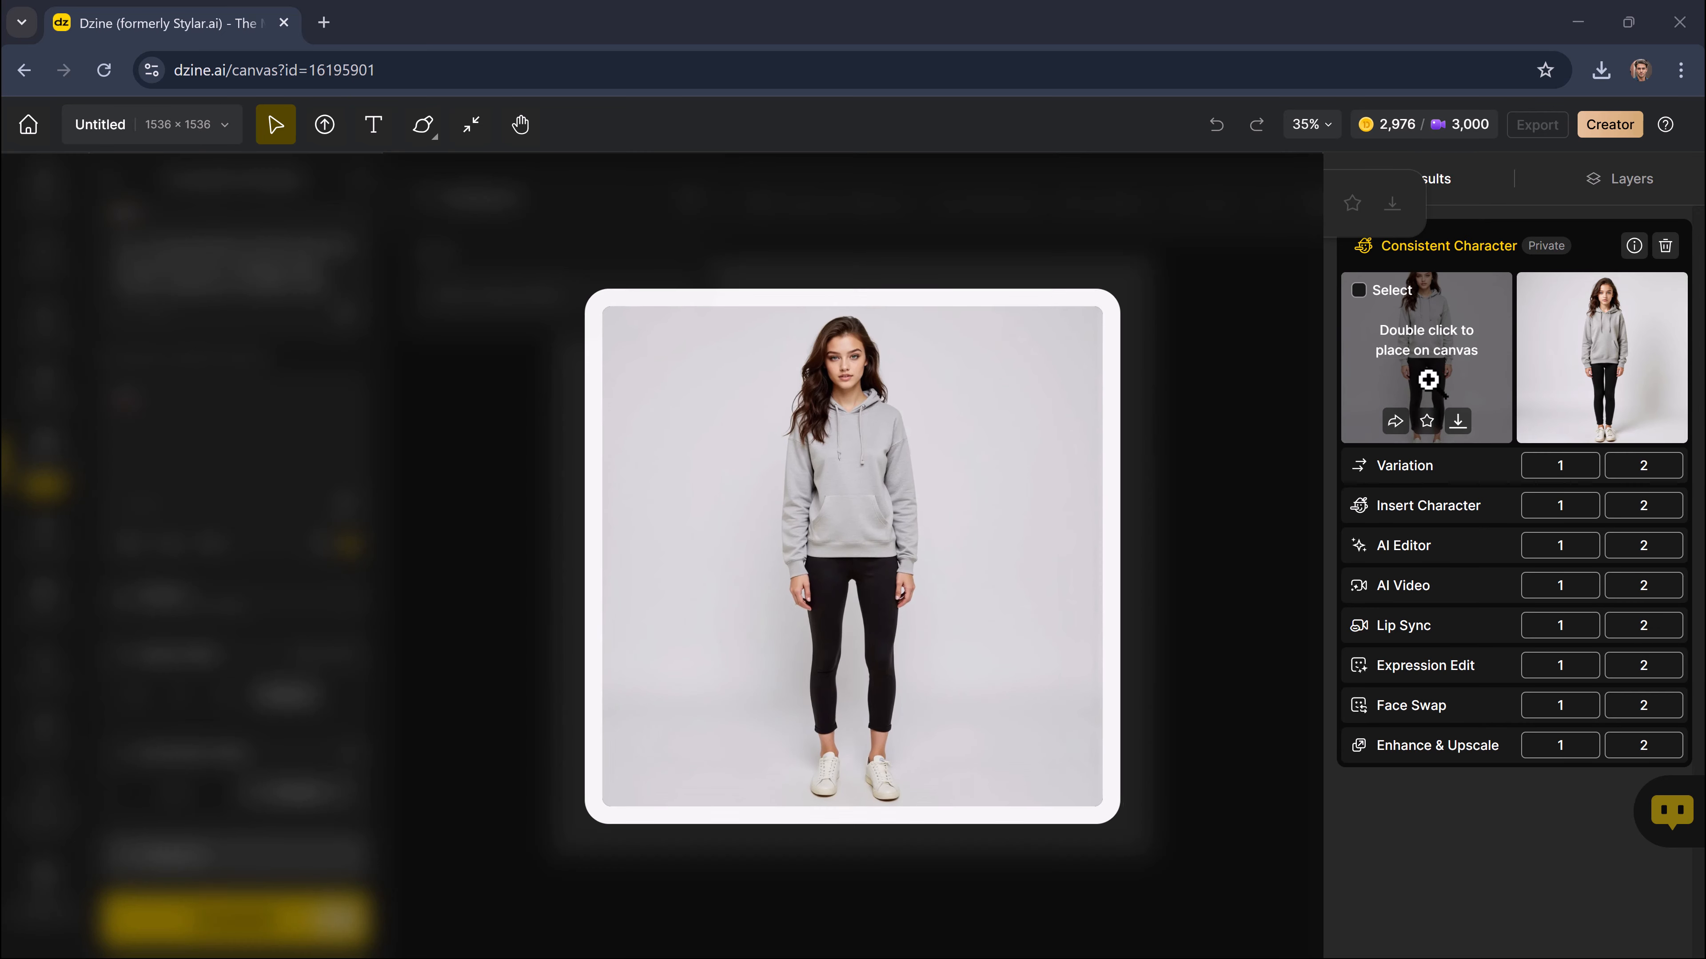
Step: Enlarge the first generated hoodie character image and download it as a PNG at 1x upscale without watermark
click(1377, 397)
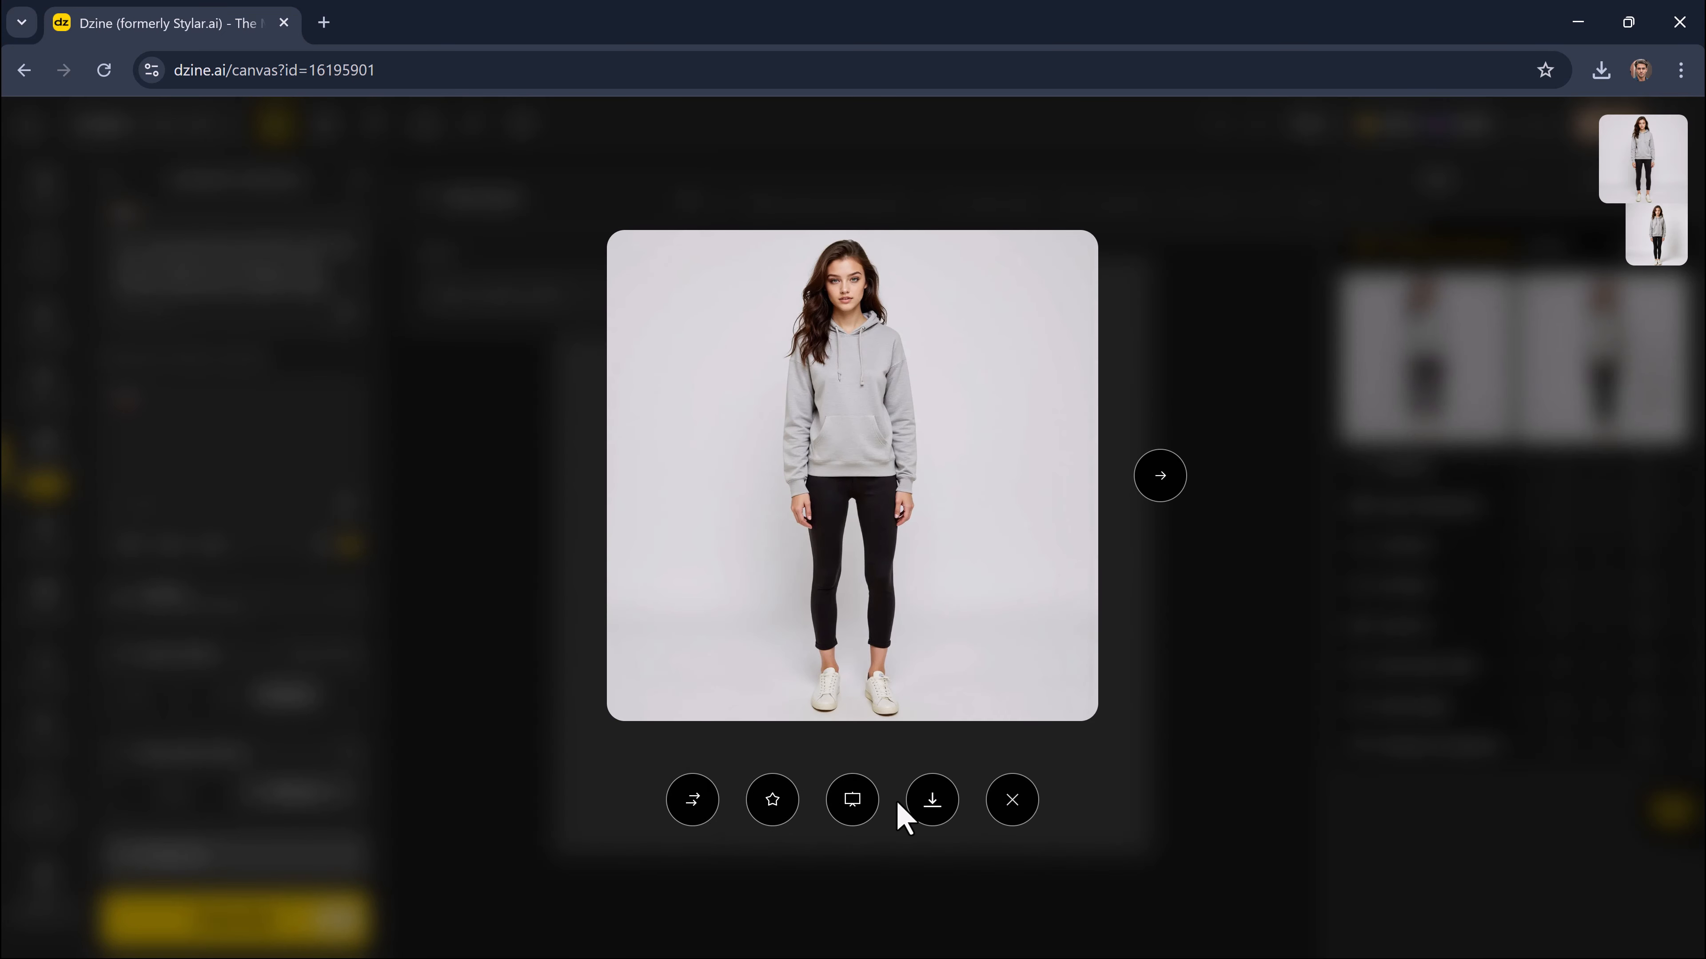
click(925, 810)
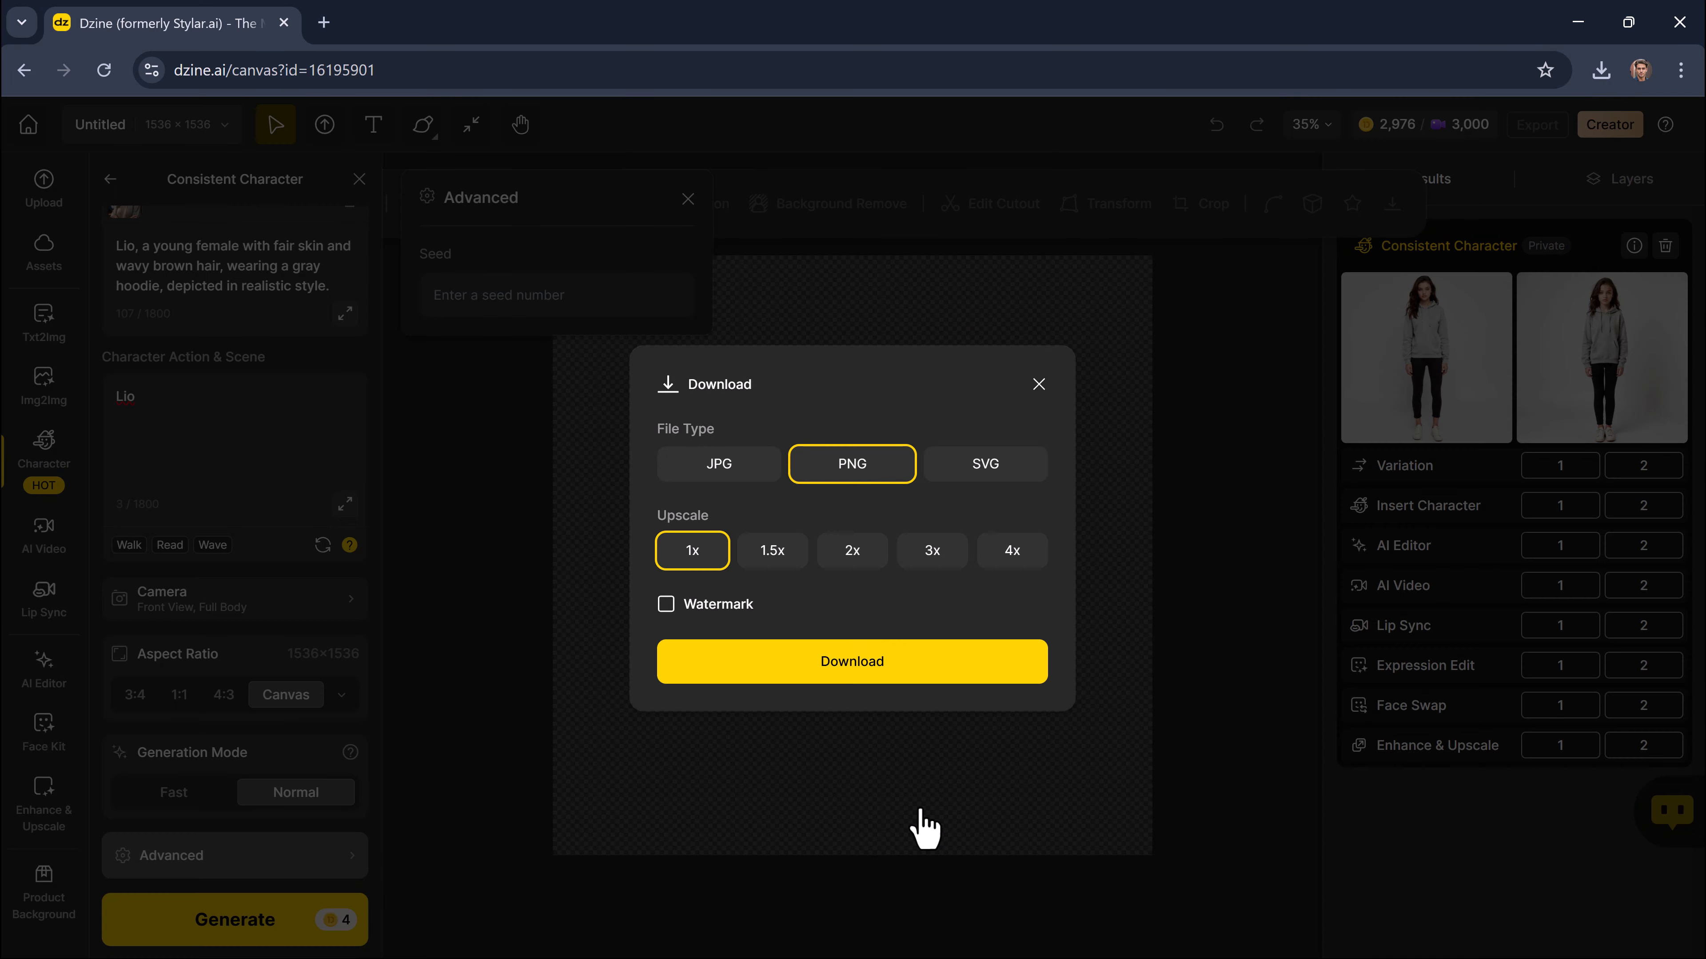
click(903, 664)
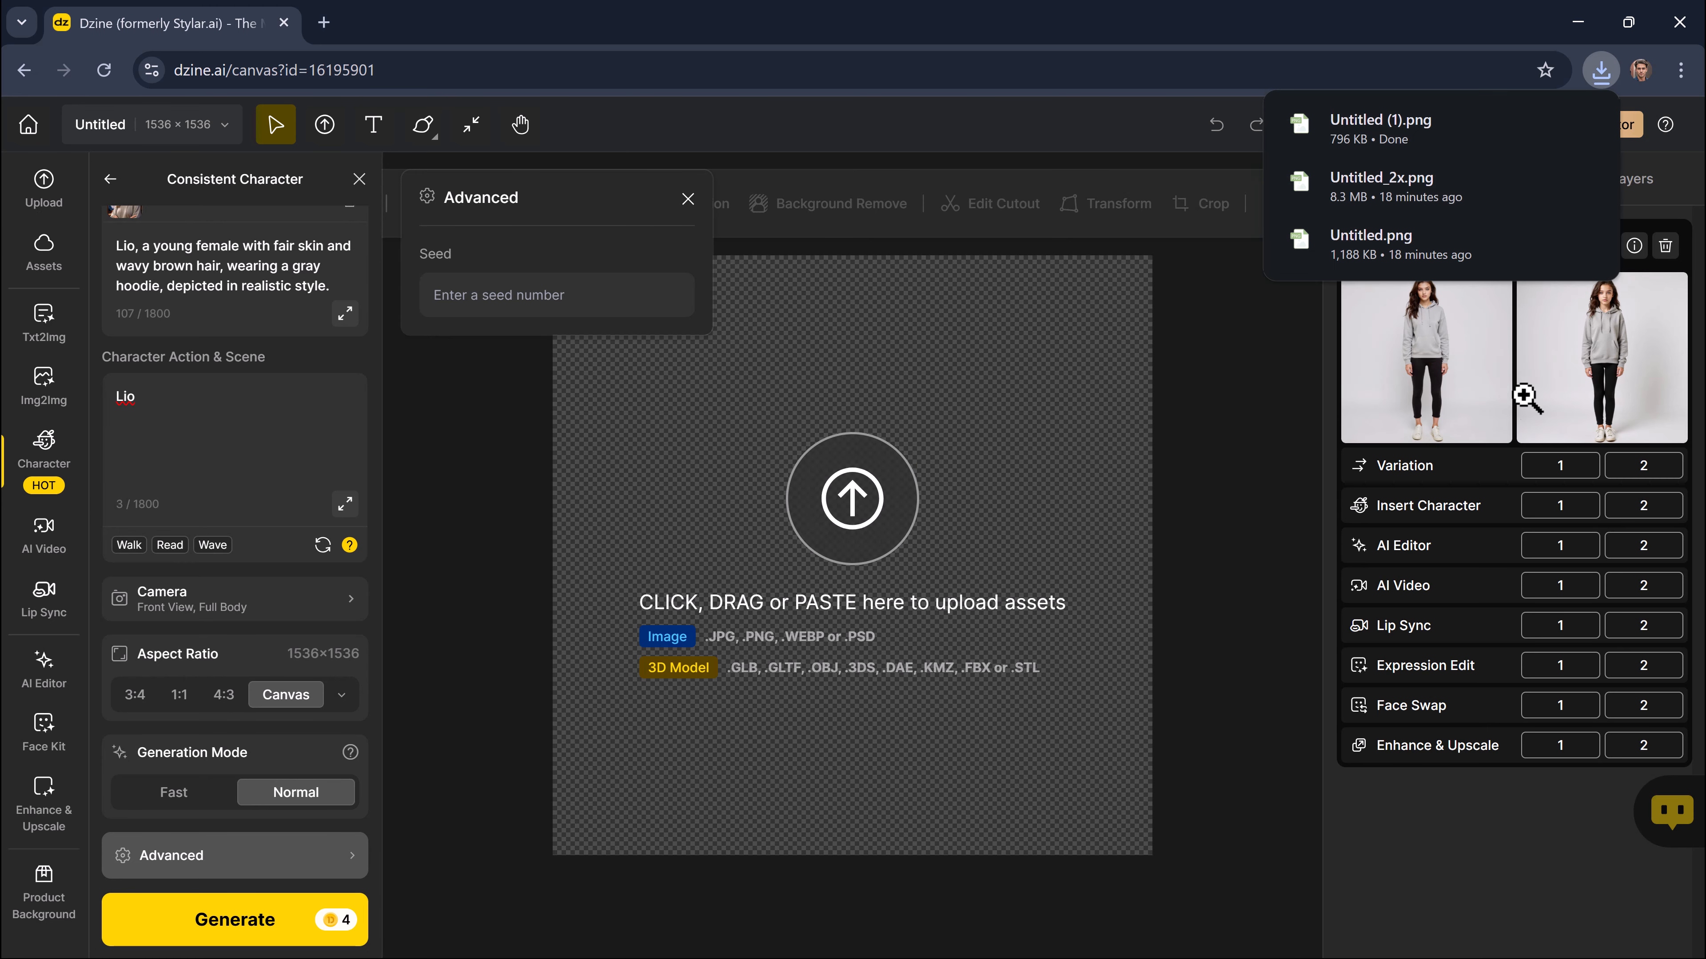
Step: View the second generated character image enlarged and compare it with the first one
click(1592, 346)
click(1593, 350)
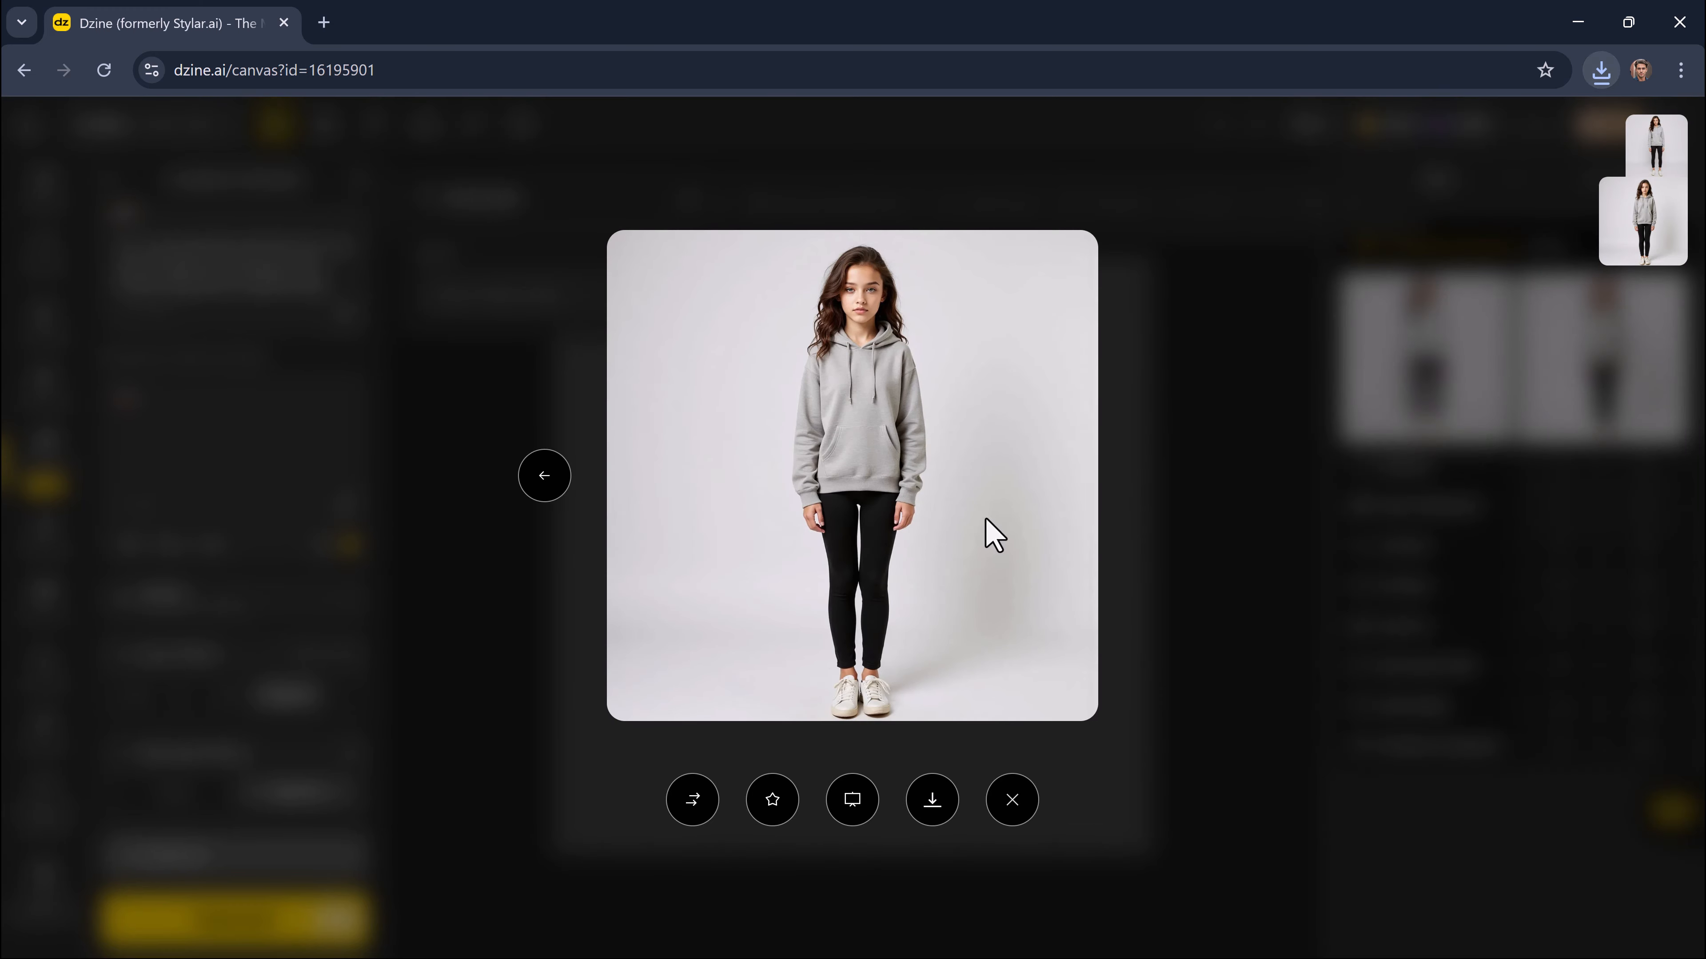
click(541, 478)
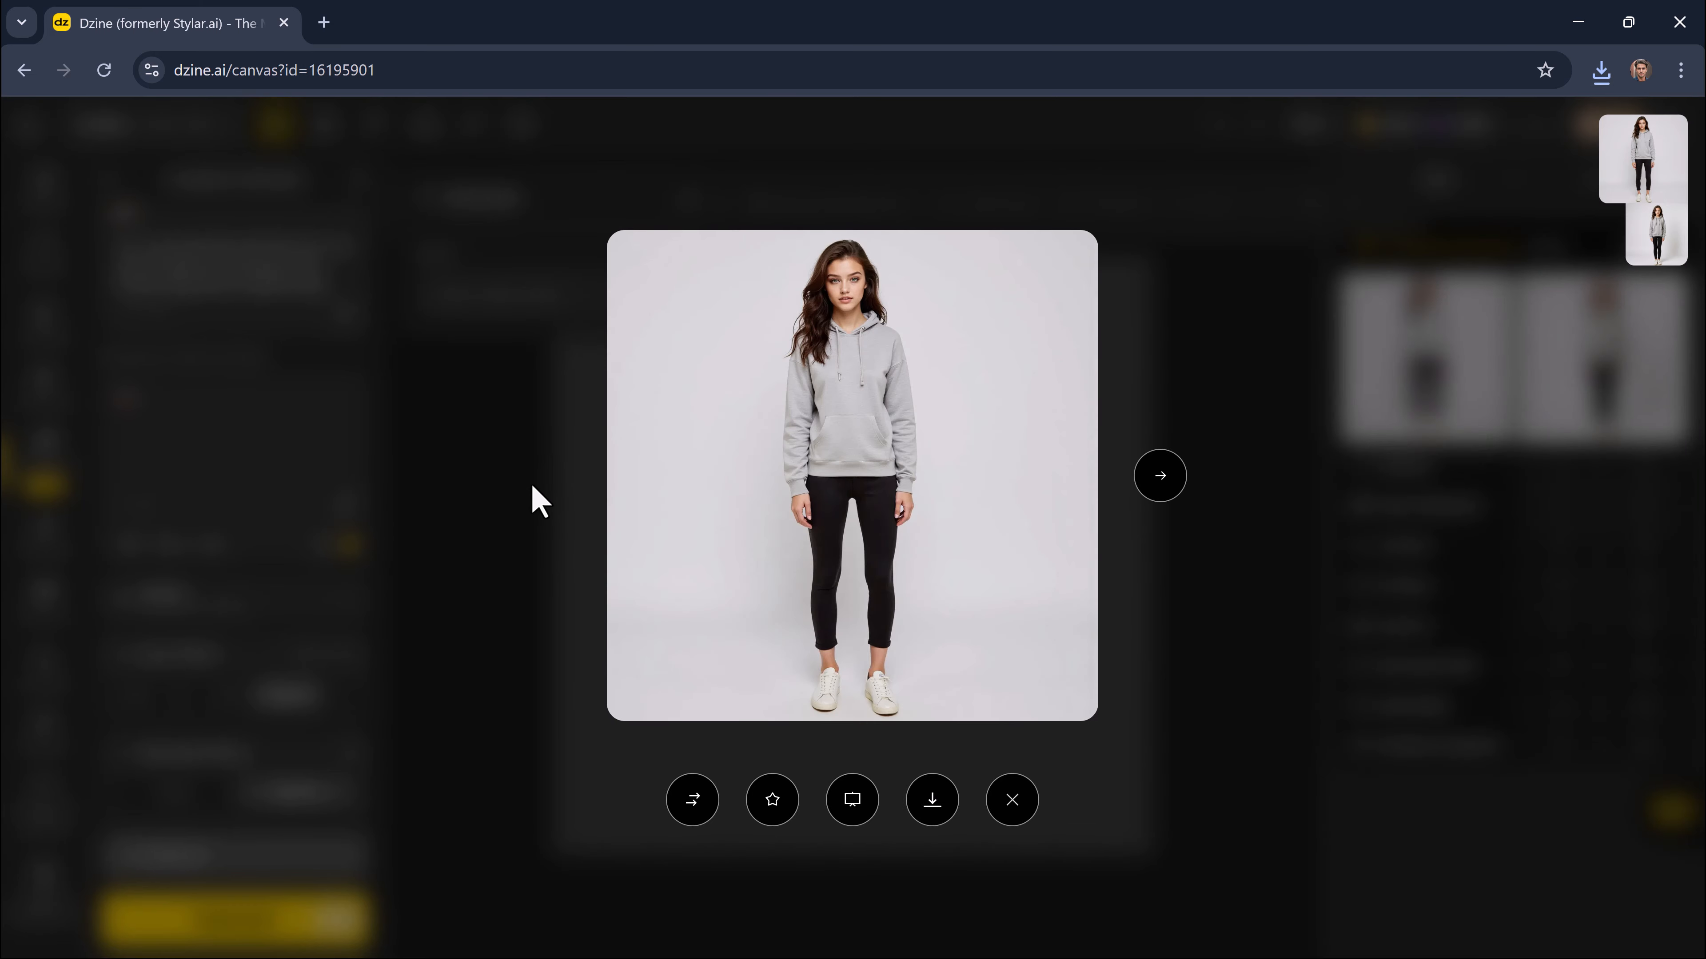
click(1141, 483)
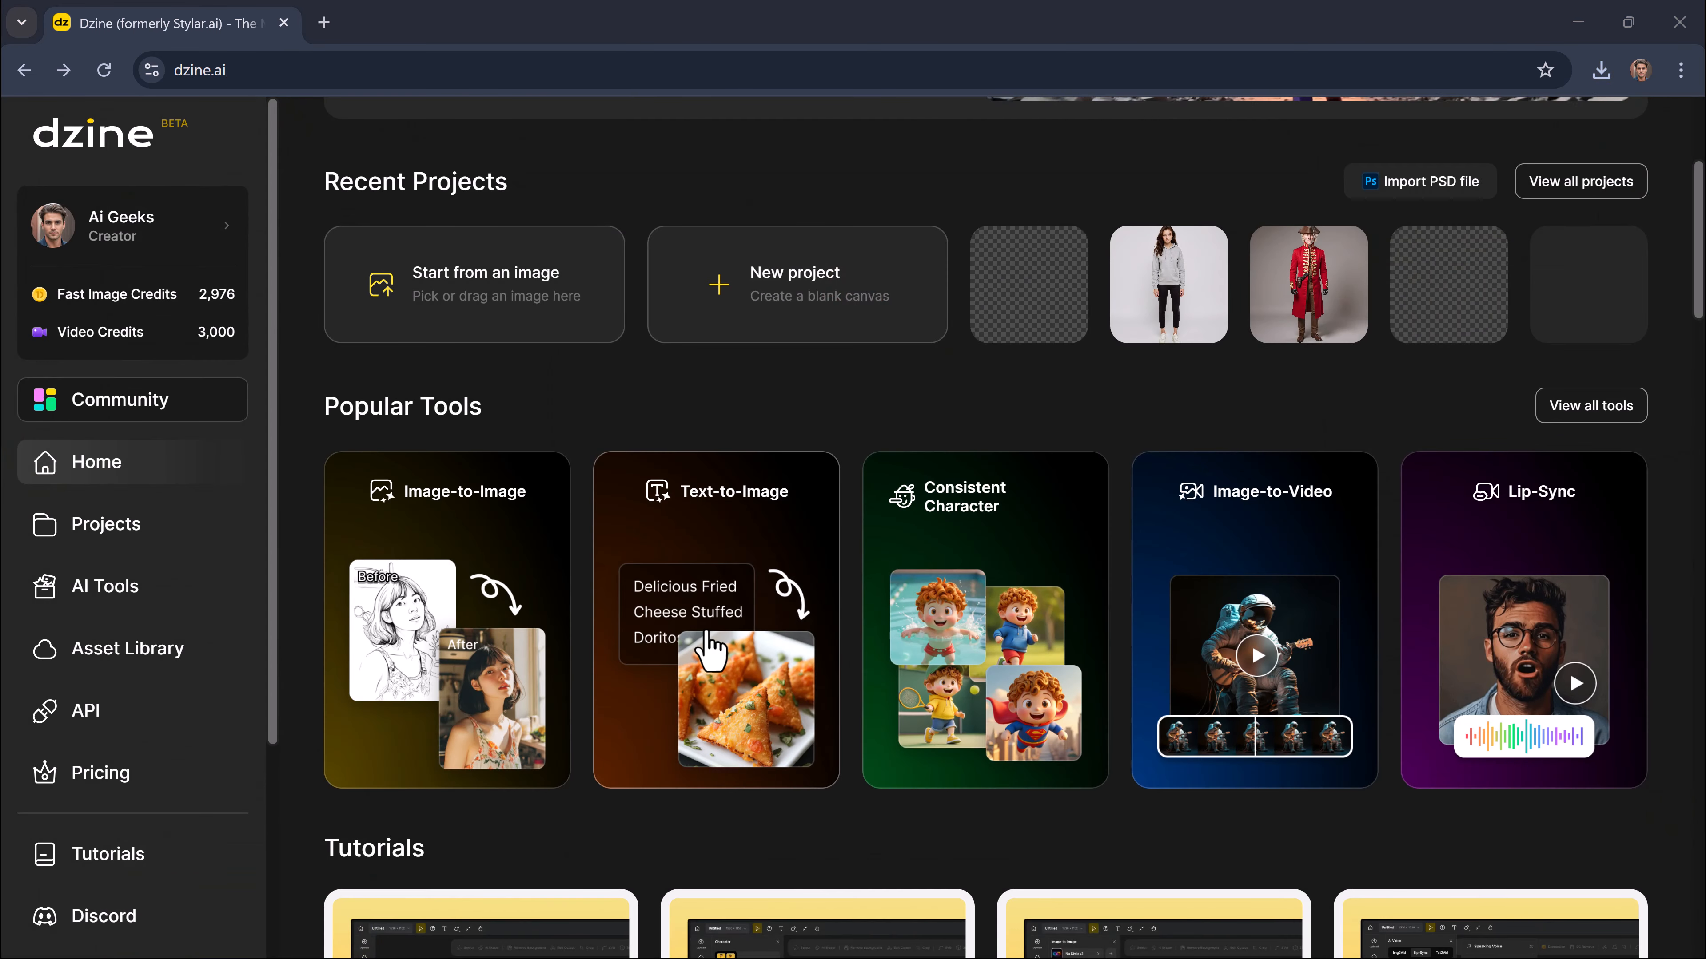
Step: Start a Lip-Sync project and upload the portrait of the woman in the beige hoodie as the face image
click(1519, 616)
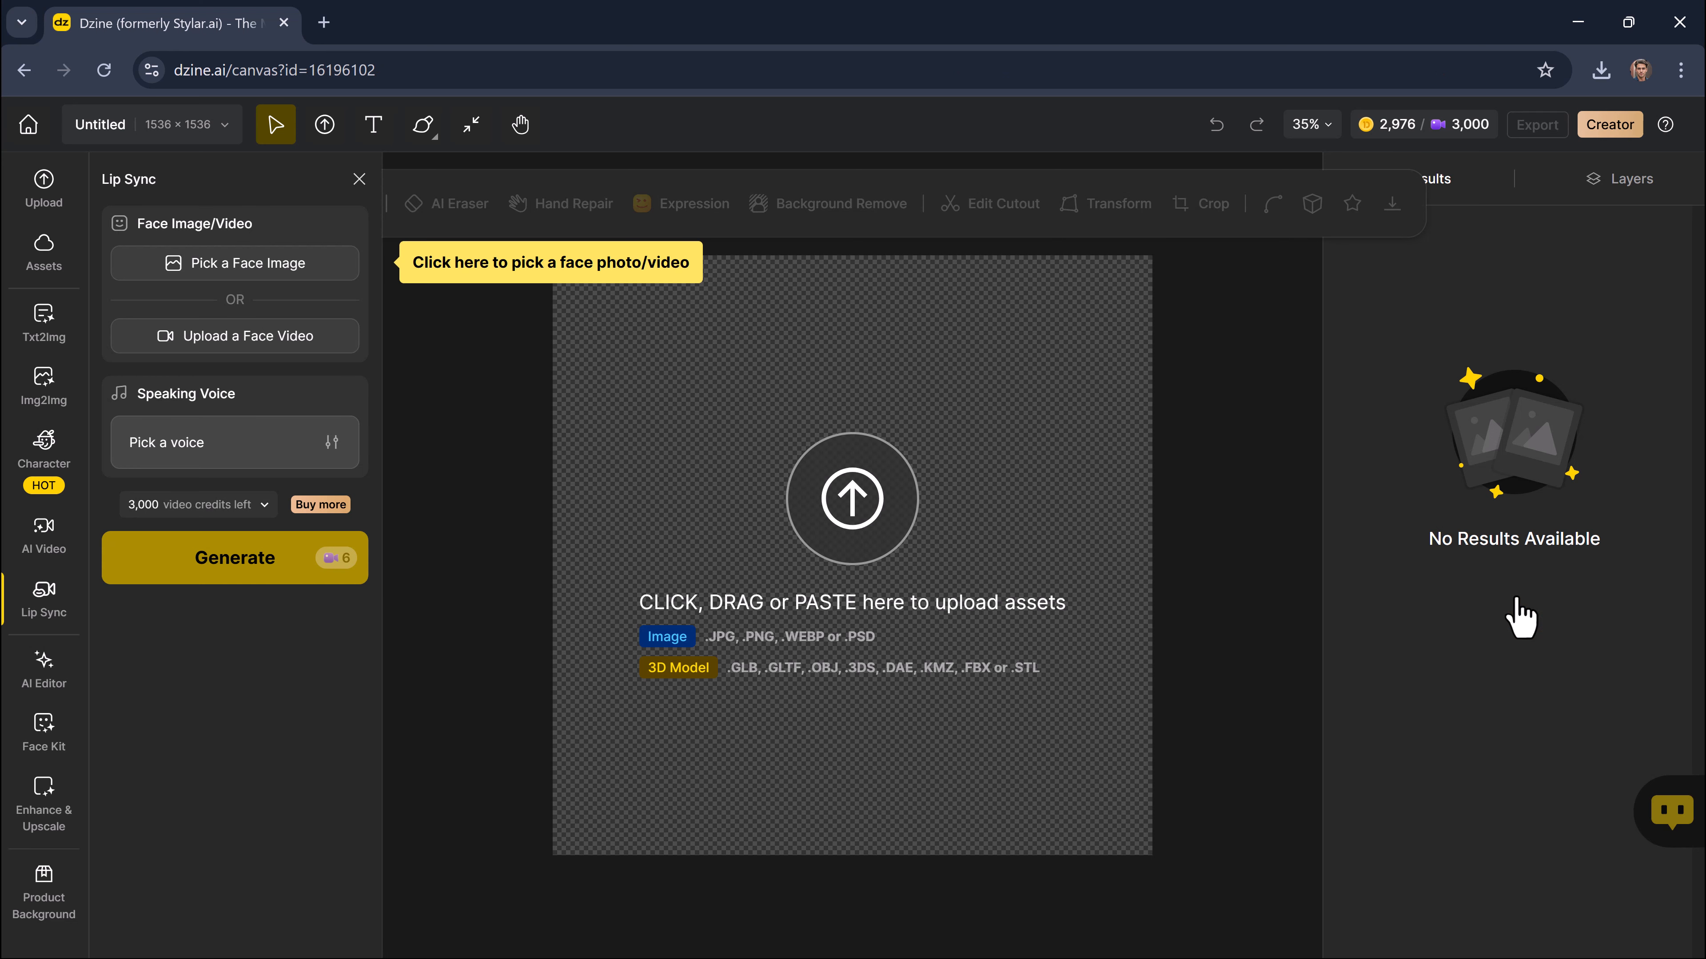
click(277, 290)
click(800, 408)
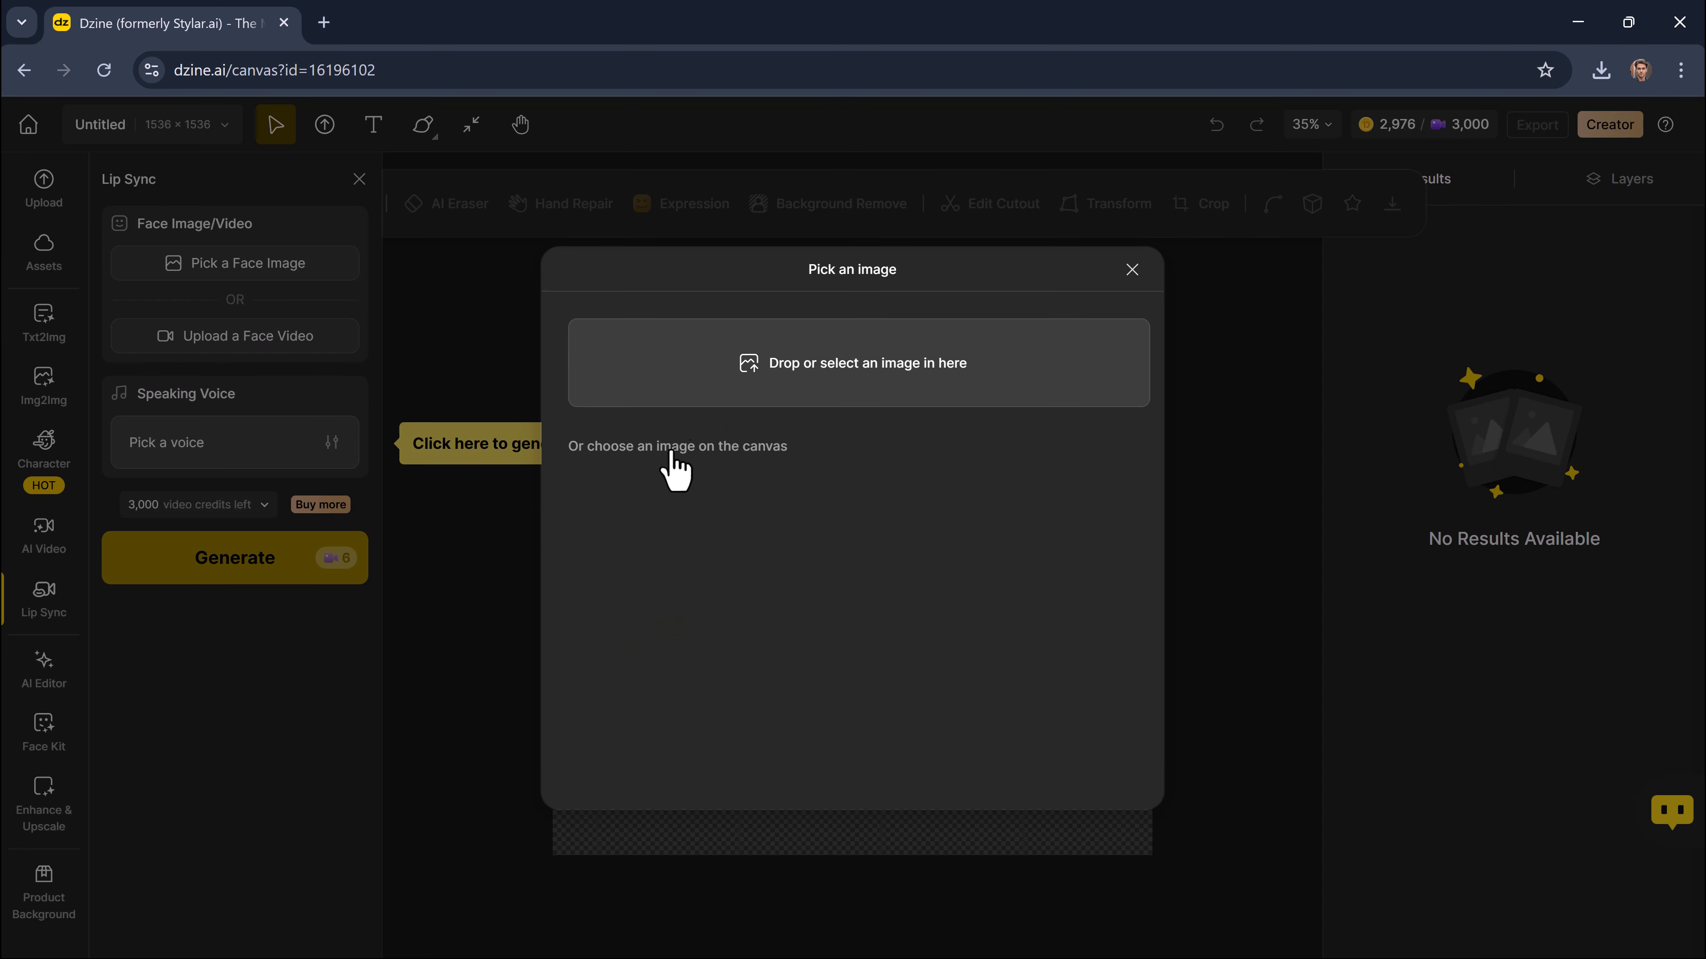
double_click(647, 190)
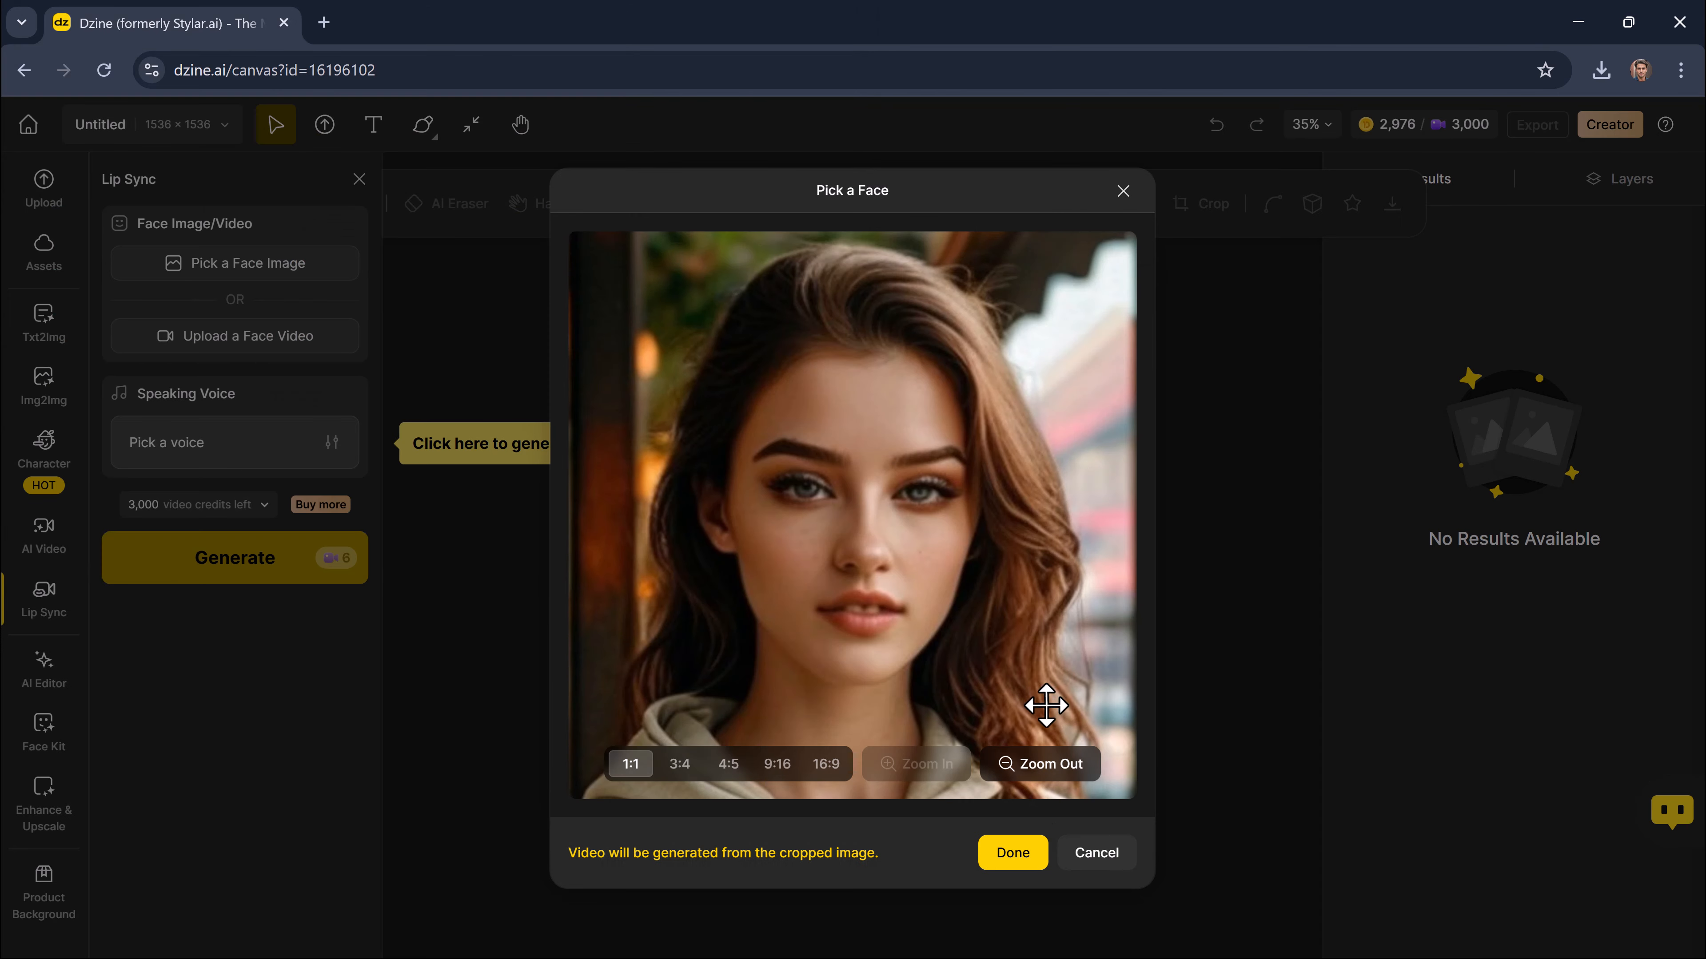
Step: Try the other crop ratios on the portrait, then crop the face image to 1:1 and accept it
click(685, 769)
click(735, 771)
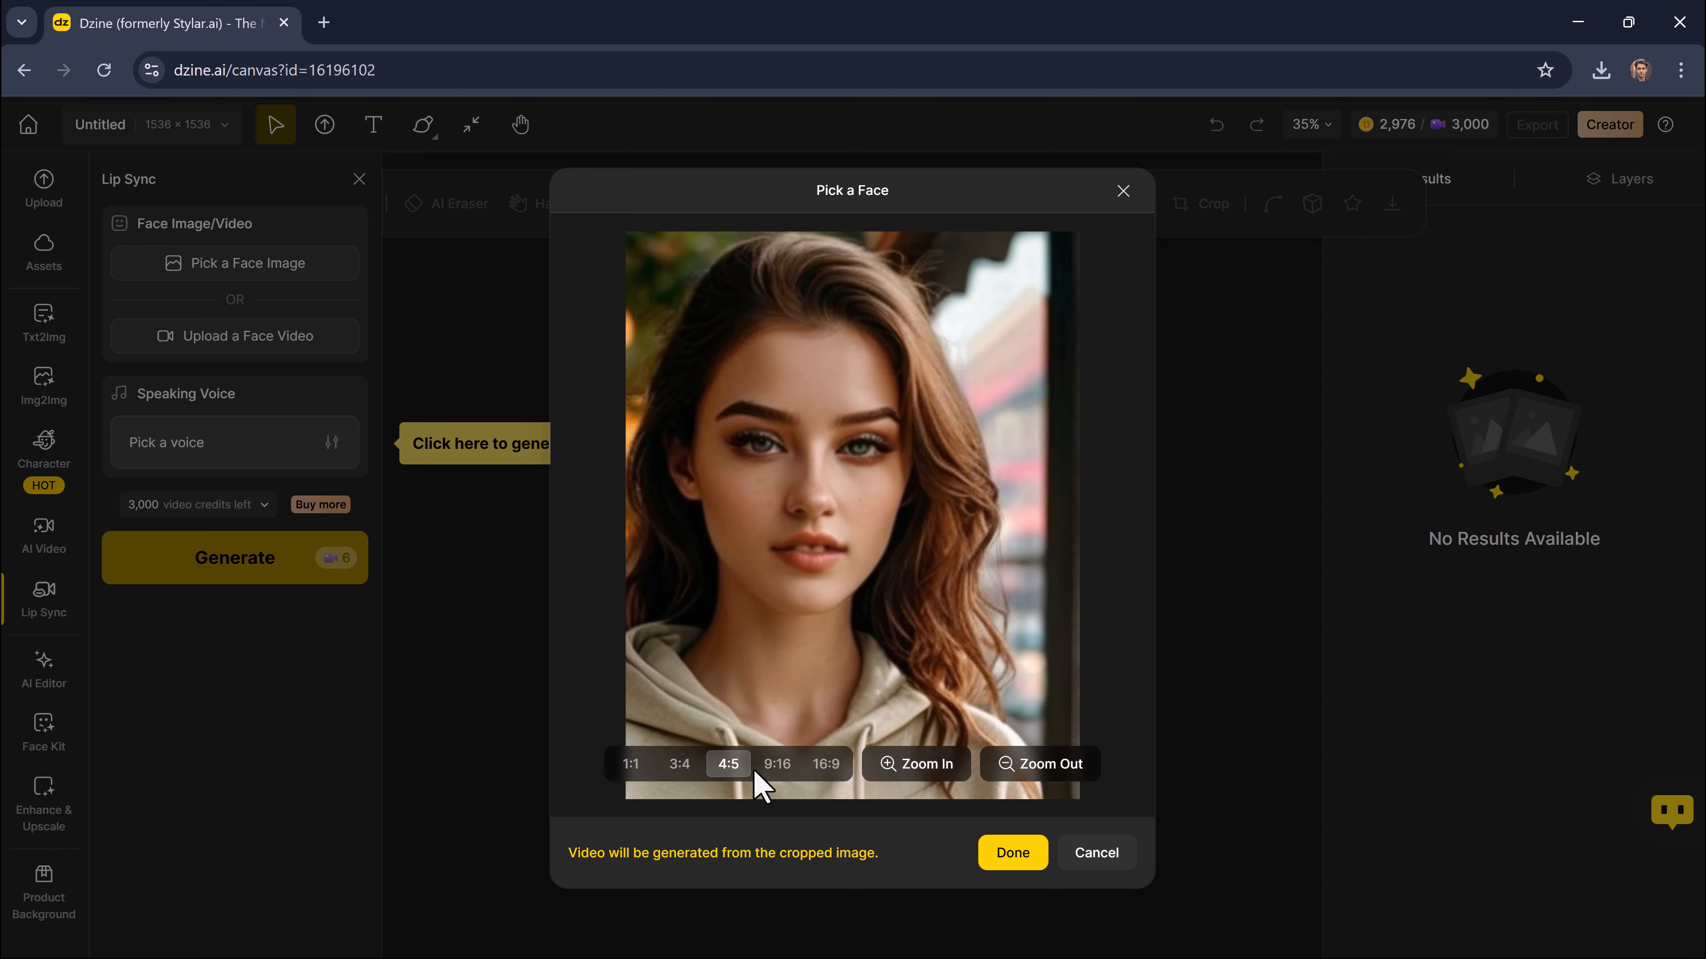
click(779, 766)
click(825, 765)
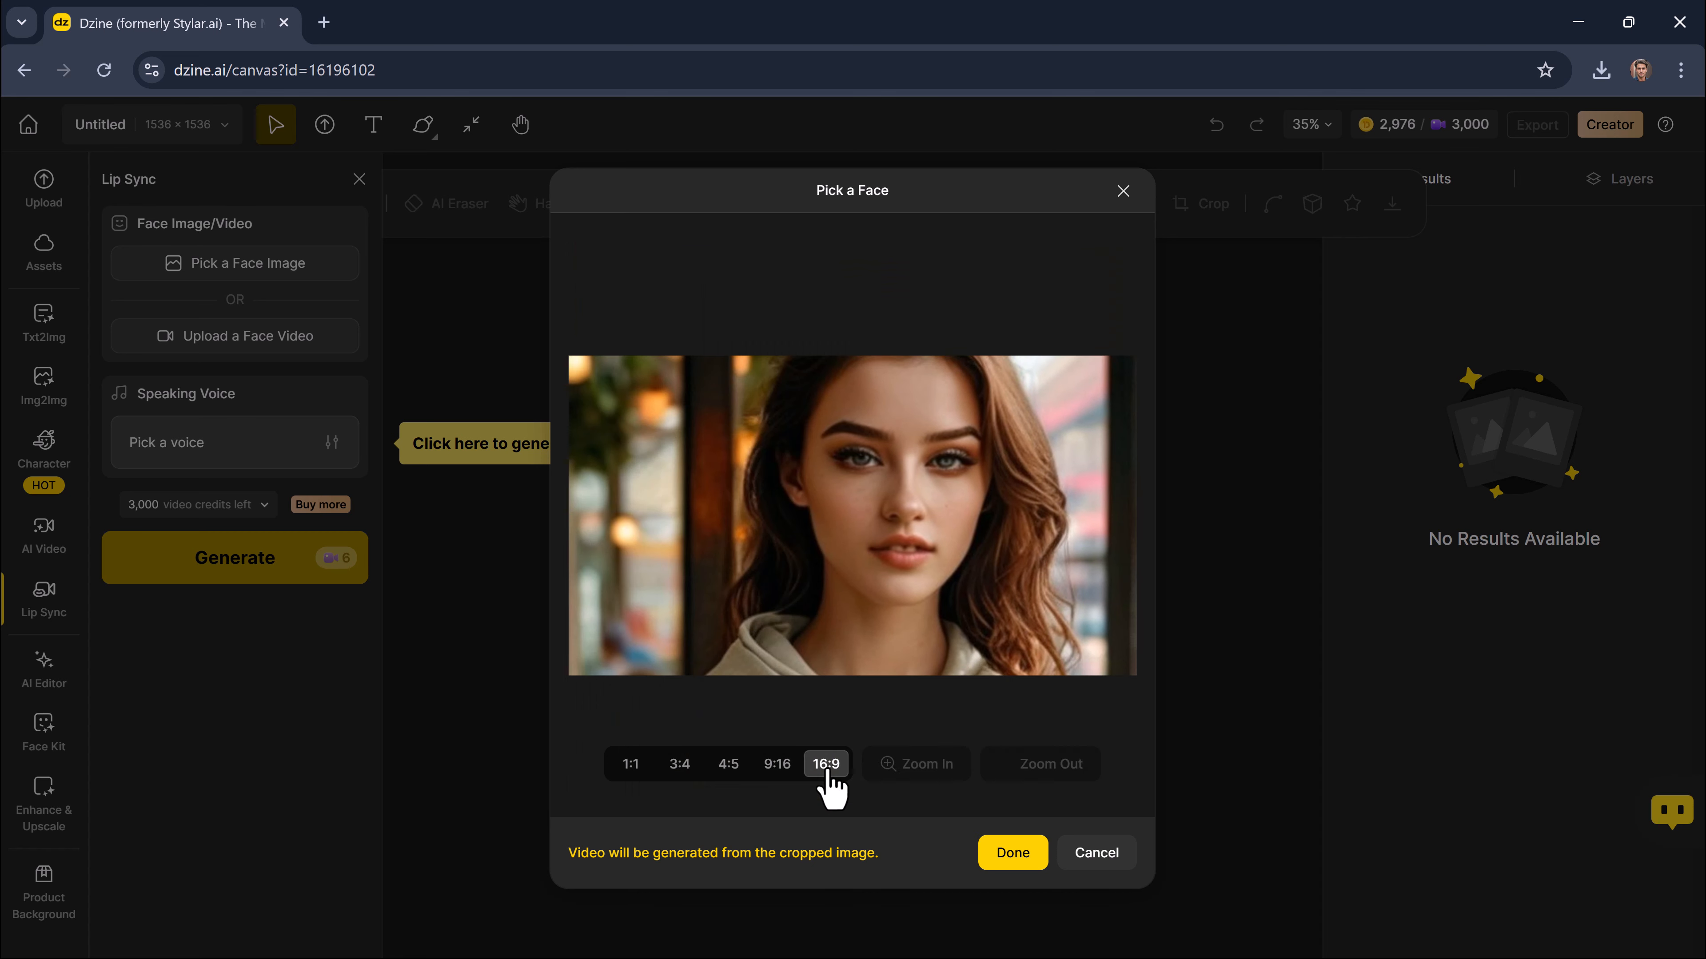
click(631, 766)
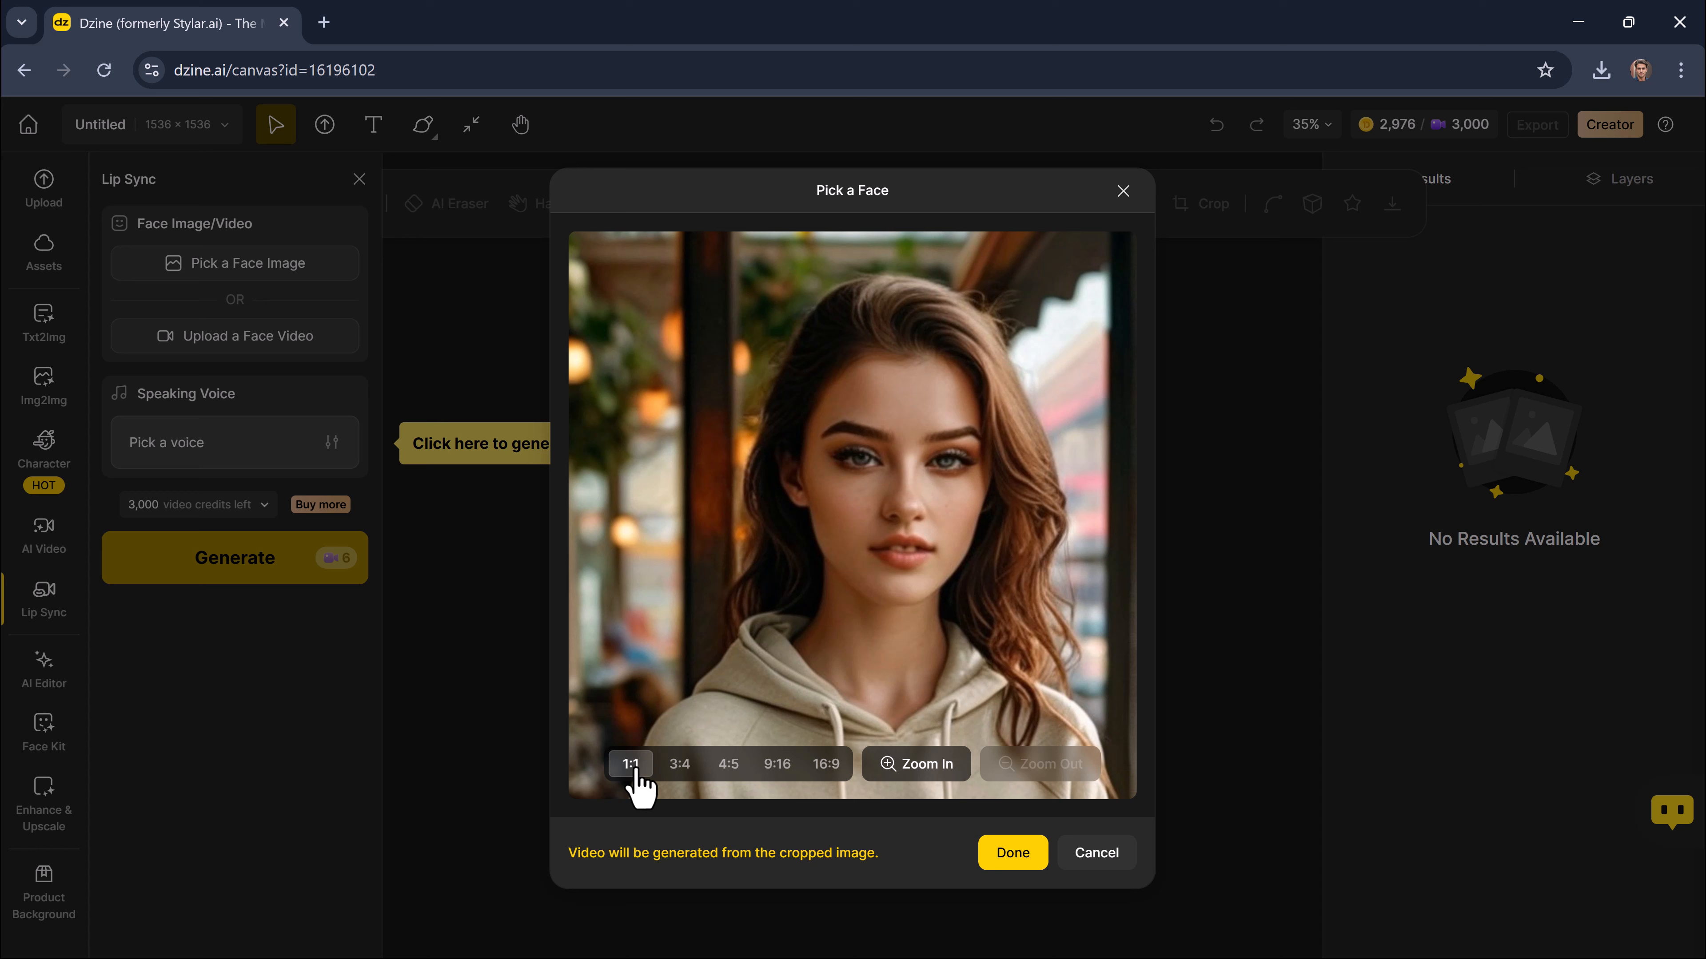
click(1024, 864)
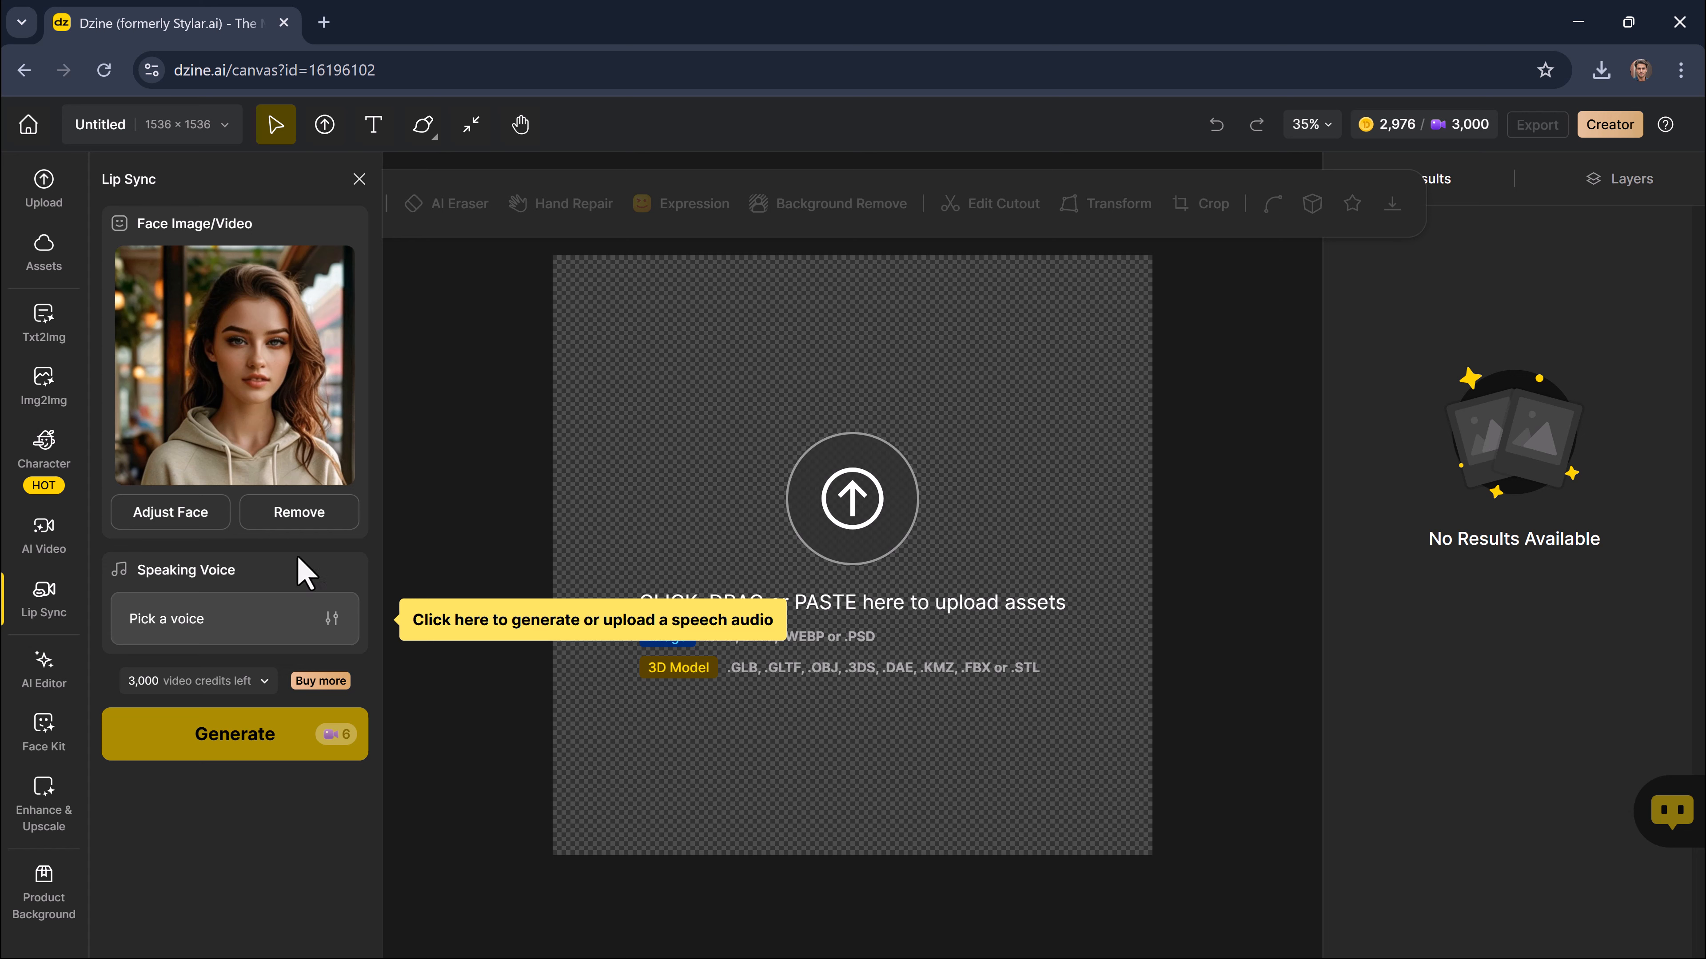
Step: Listen to several English voice samples for the speaking voice and select the female conversational voice Arabella
click(274, 630)
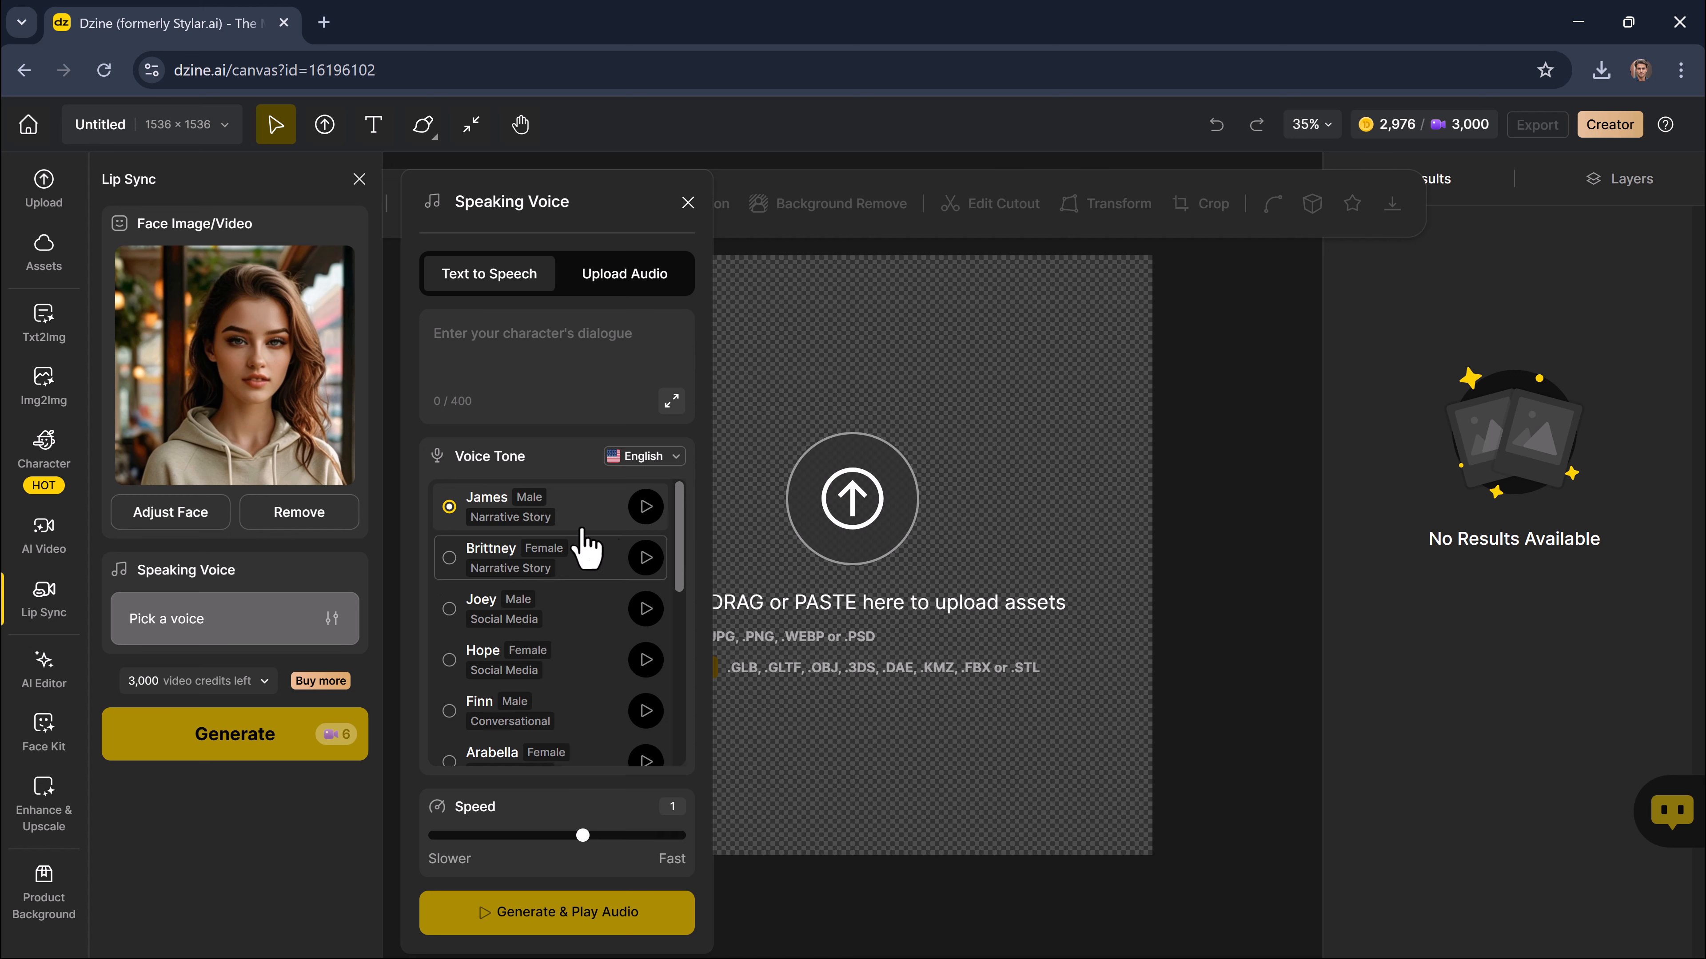
click(647, 509)
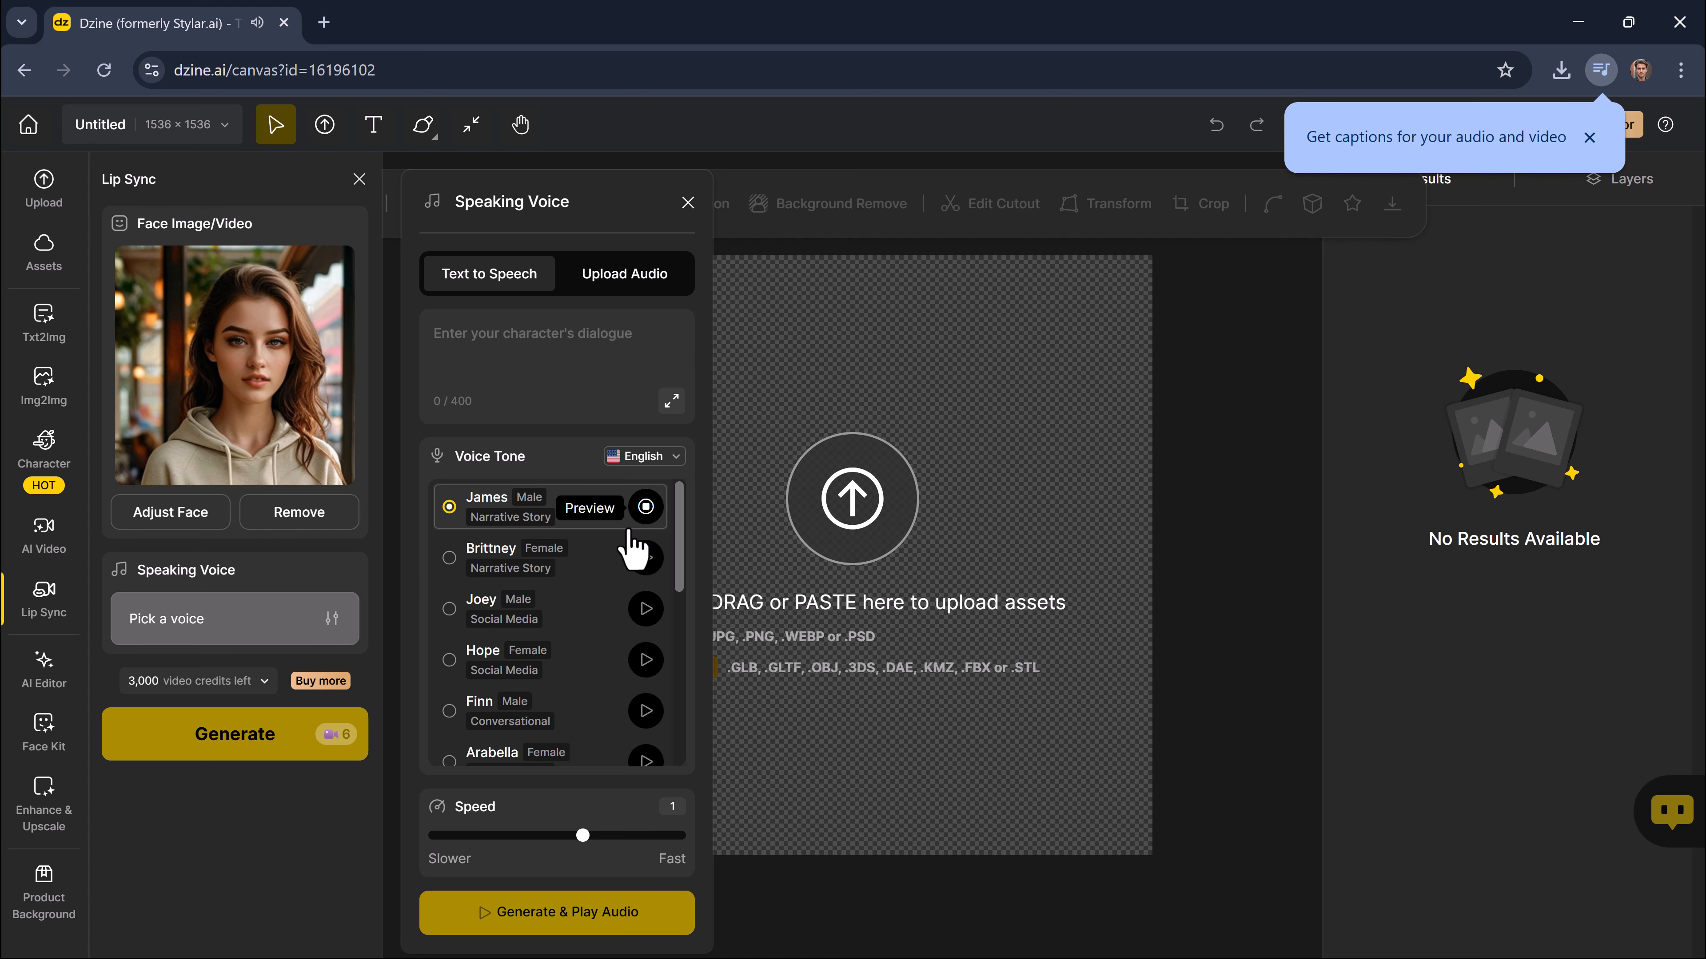
click(644, 559)
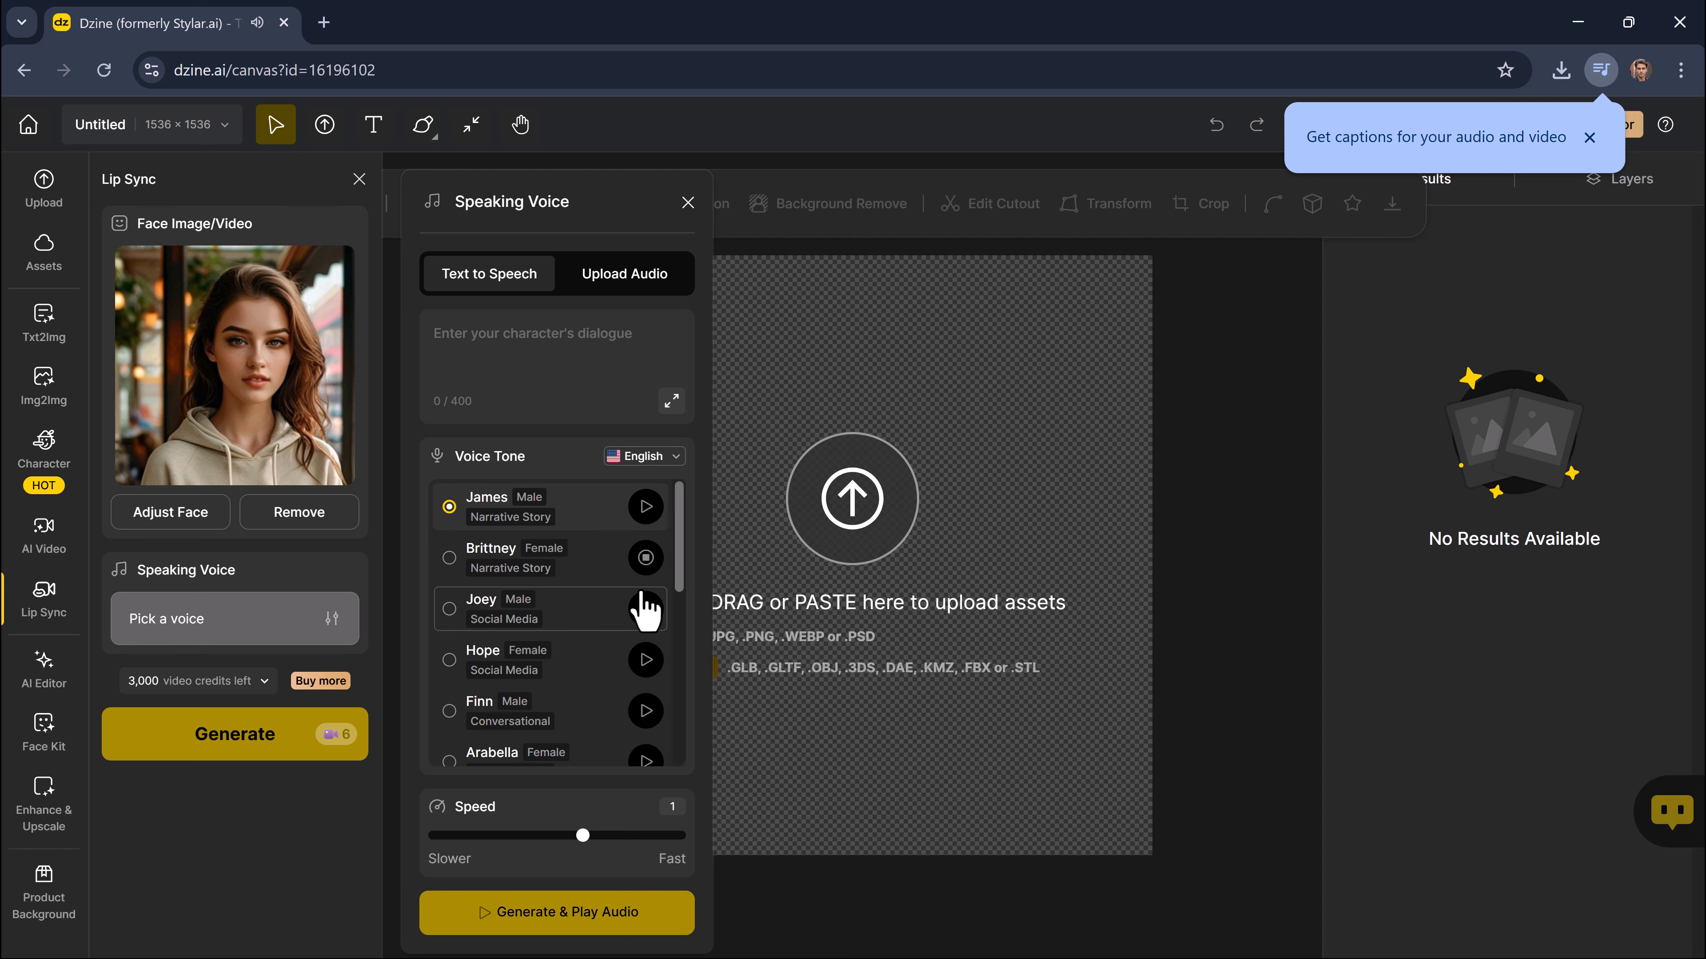
scroll(647, 602, down, 2)
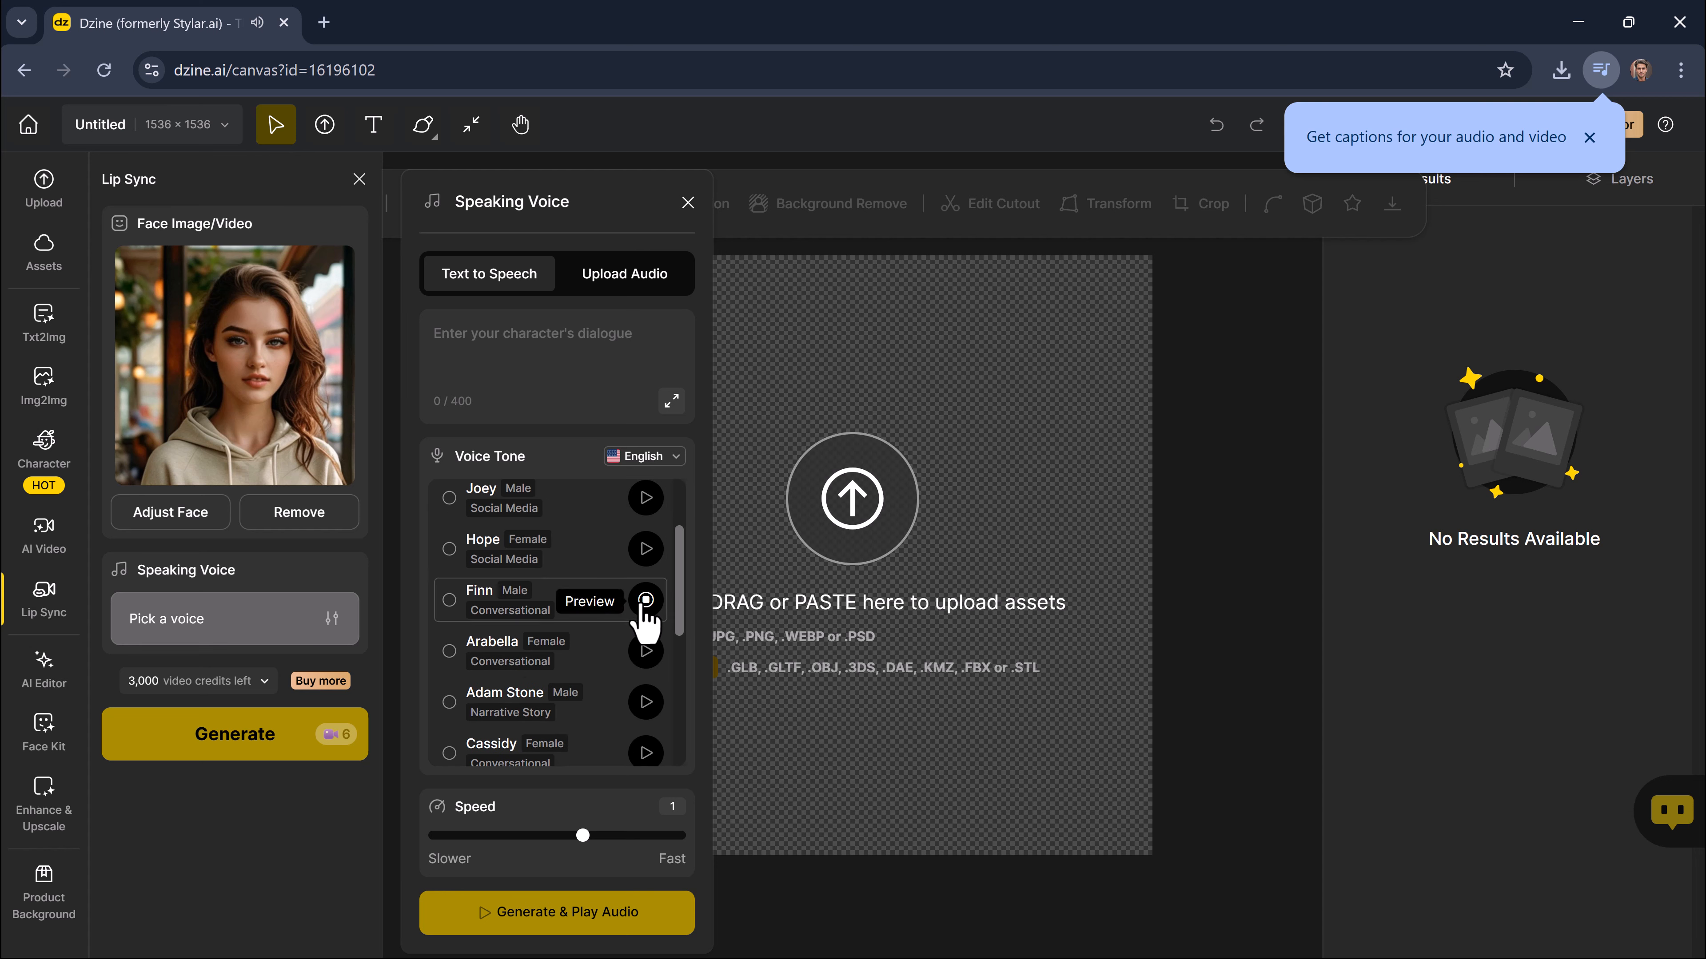
scroll(644, 608, down, 2)
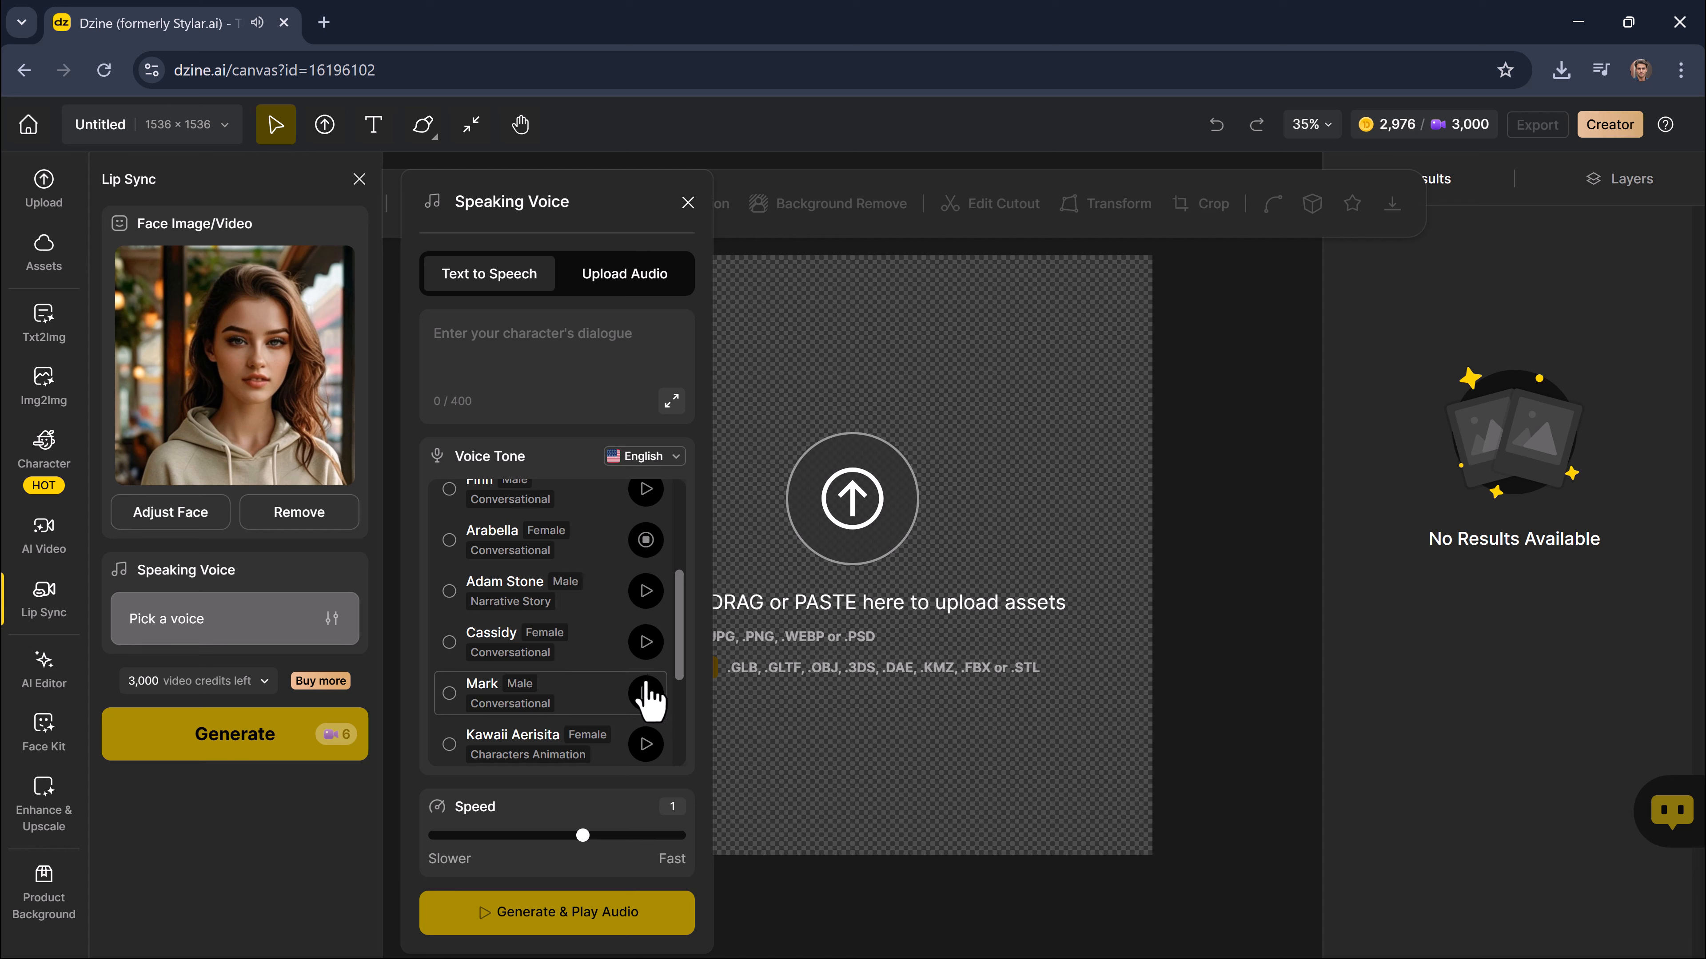
scroll(646, 699, down, 2)
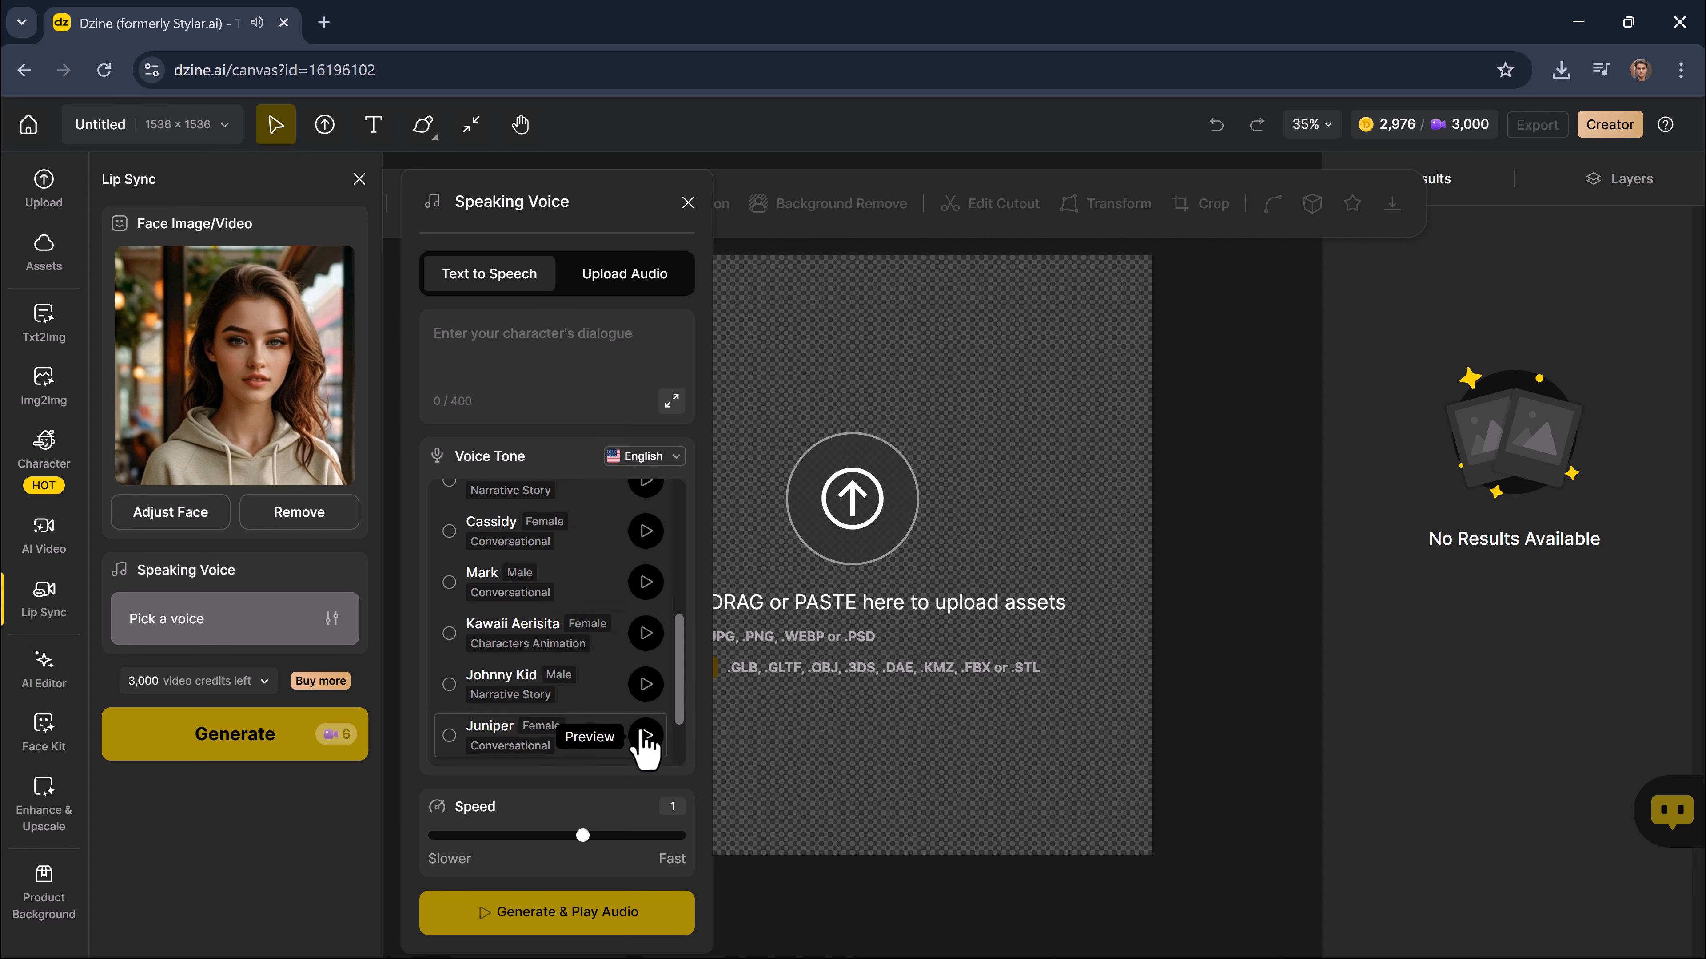
scroll(646, 739, up, 4)
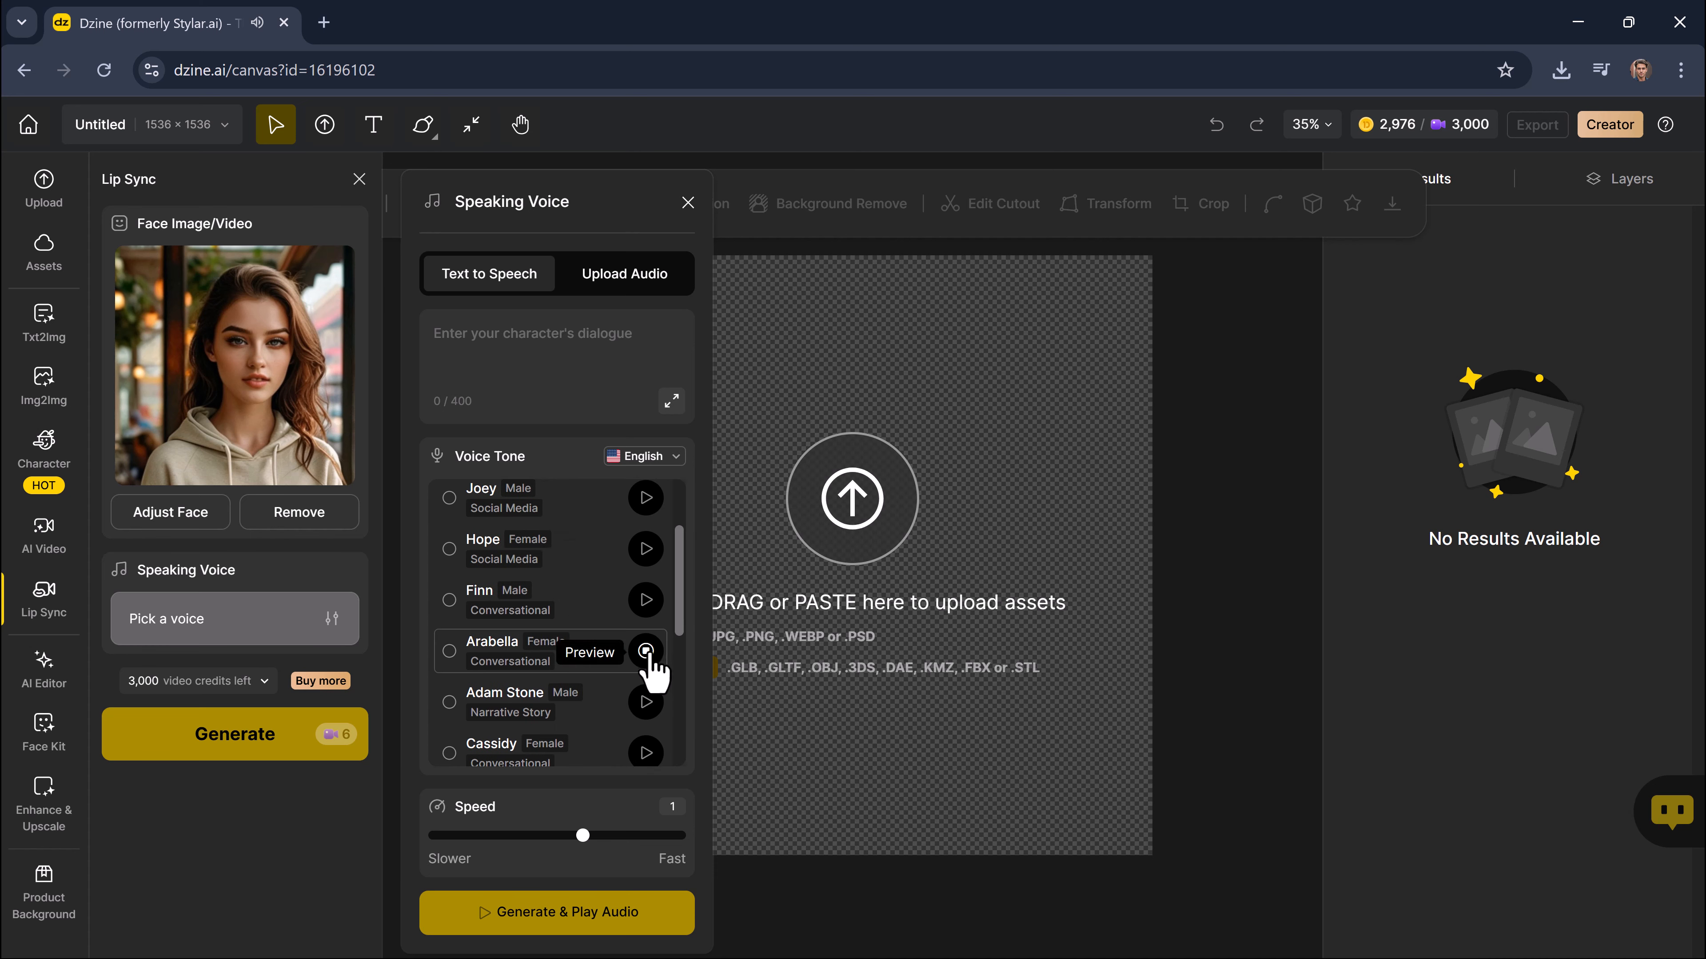
click(461, 664)
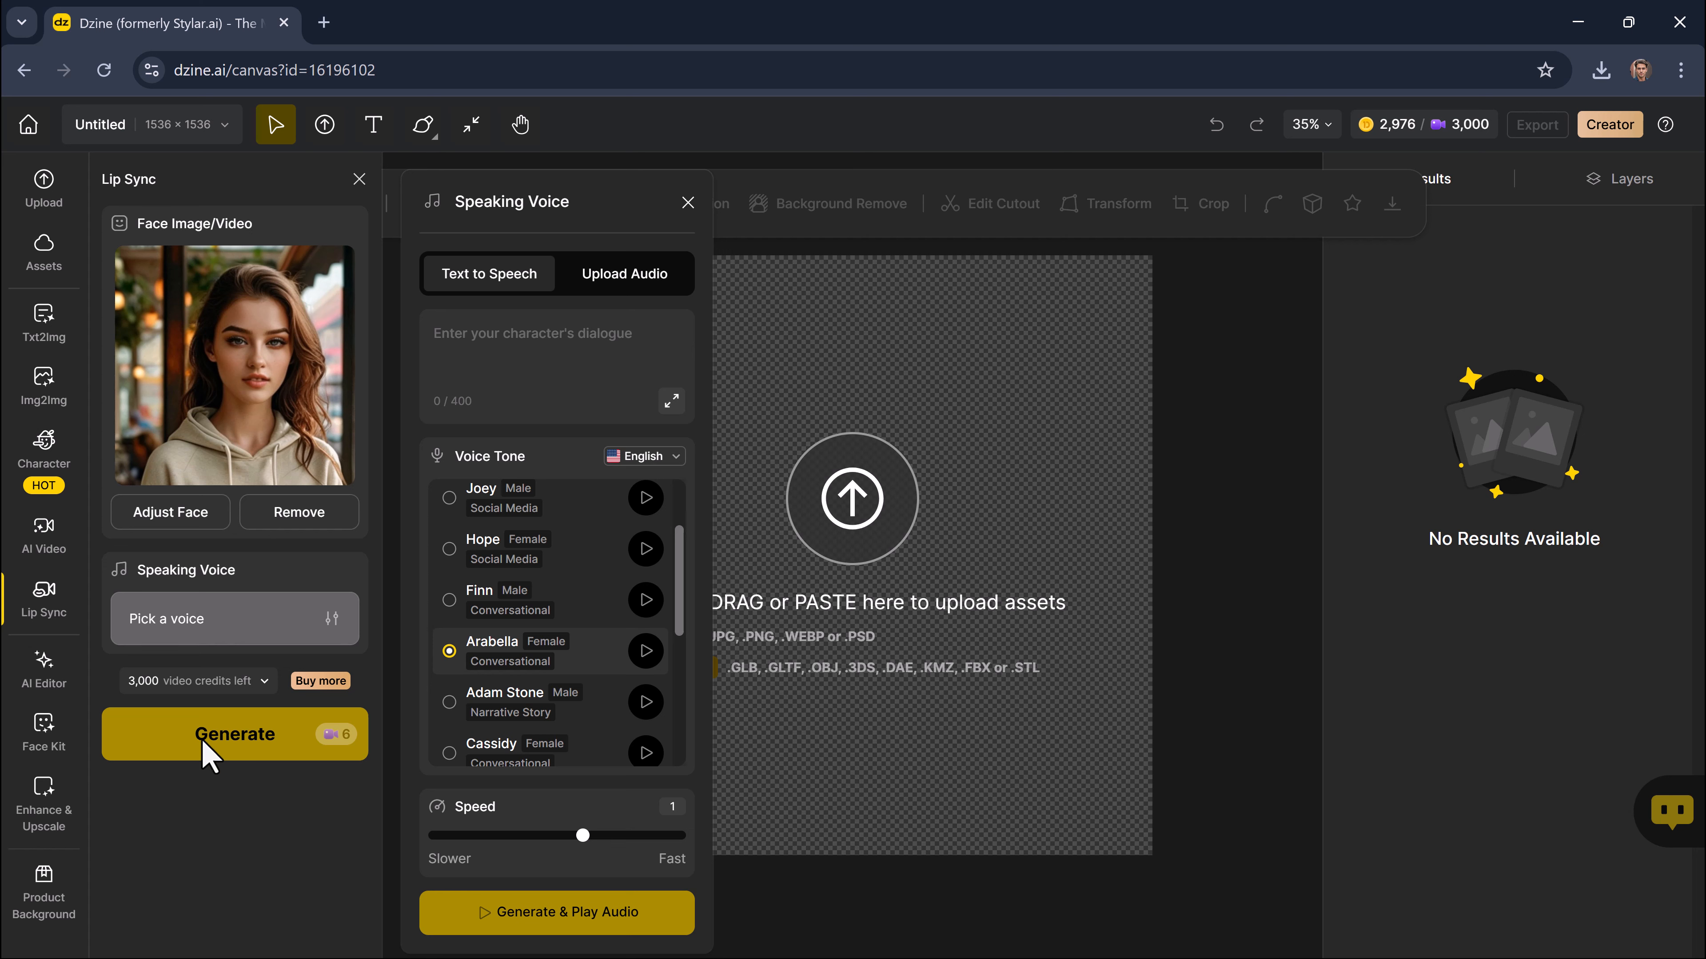
Step: Enter the dialogue "Hello Everyone, Welcome to Brand new video." and generate its speech audio
scroll(550, 625, down, 5)
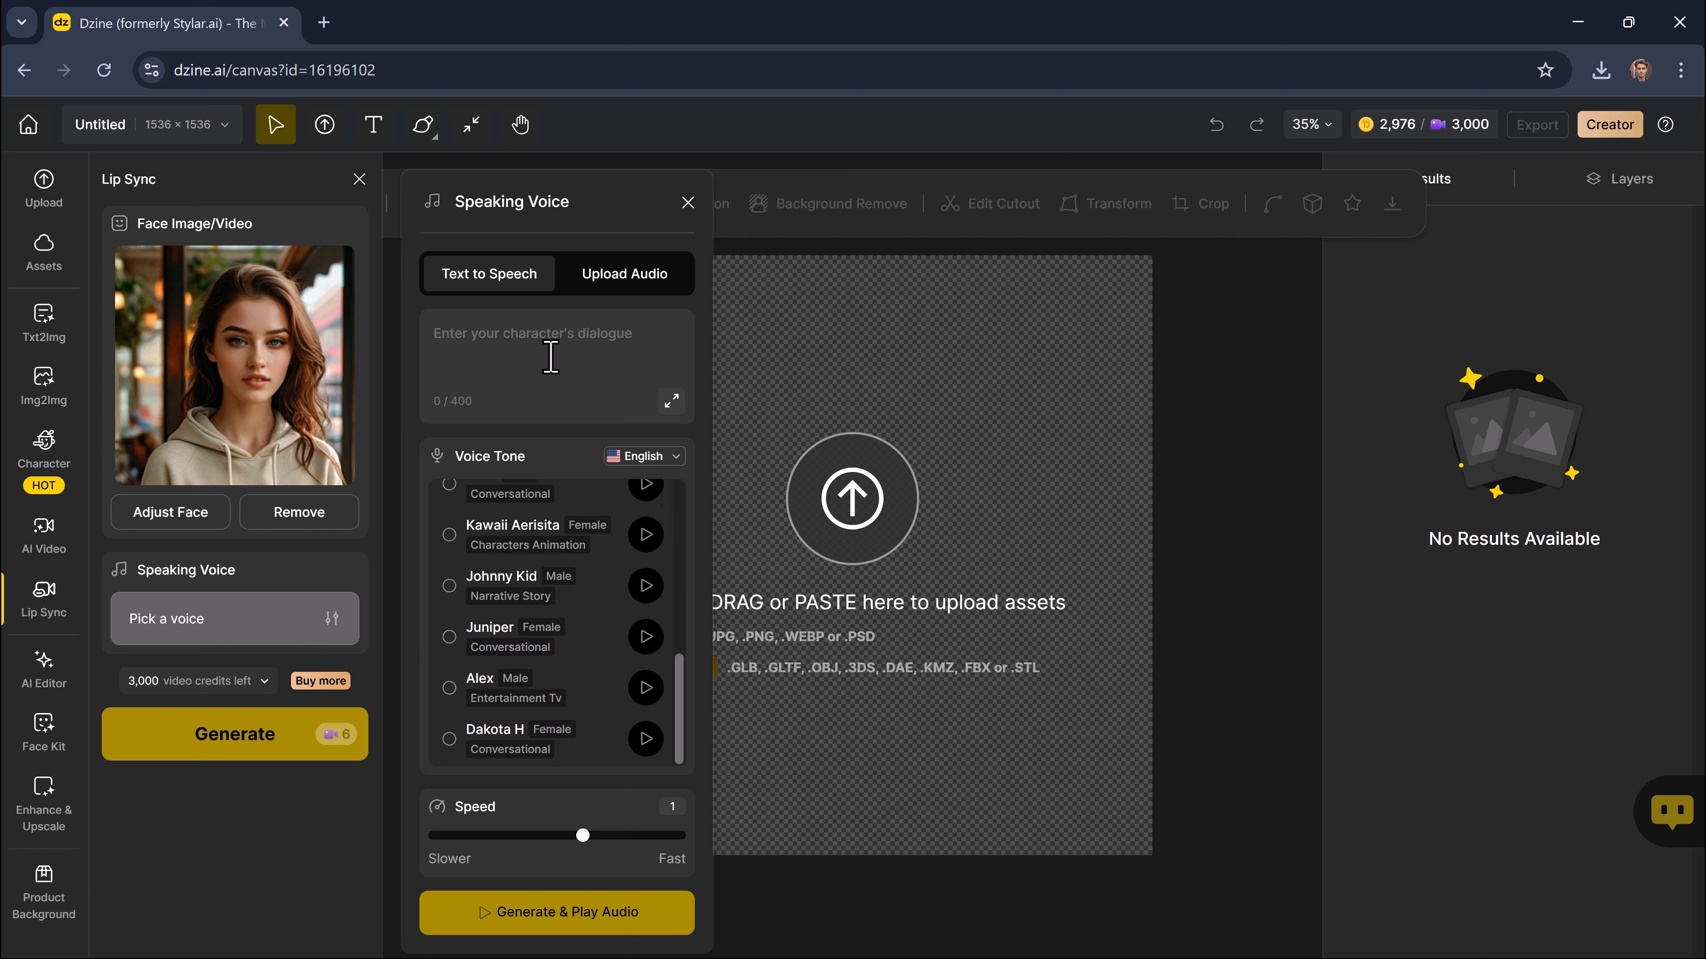
click(549, 333)
text(Hello Everyone, Welcome to Brand new video.)
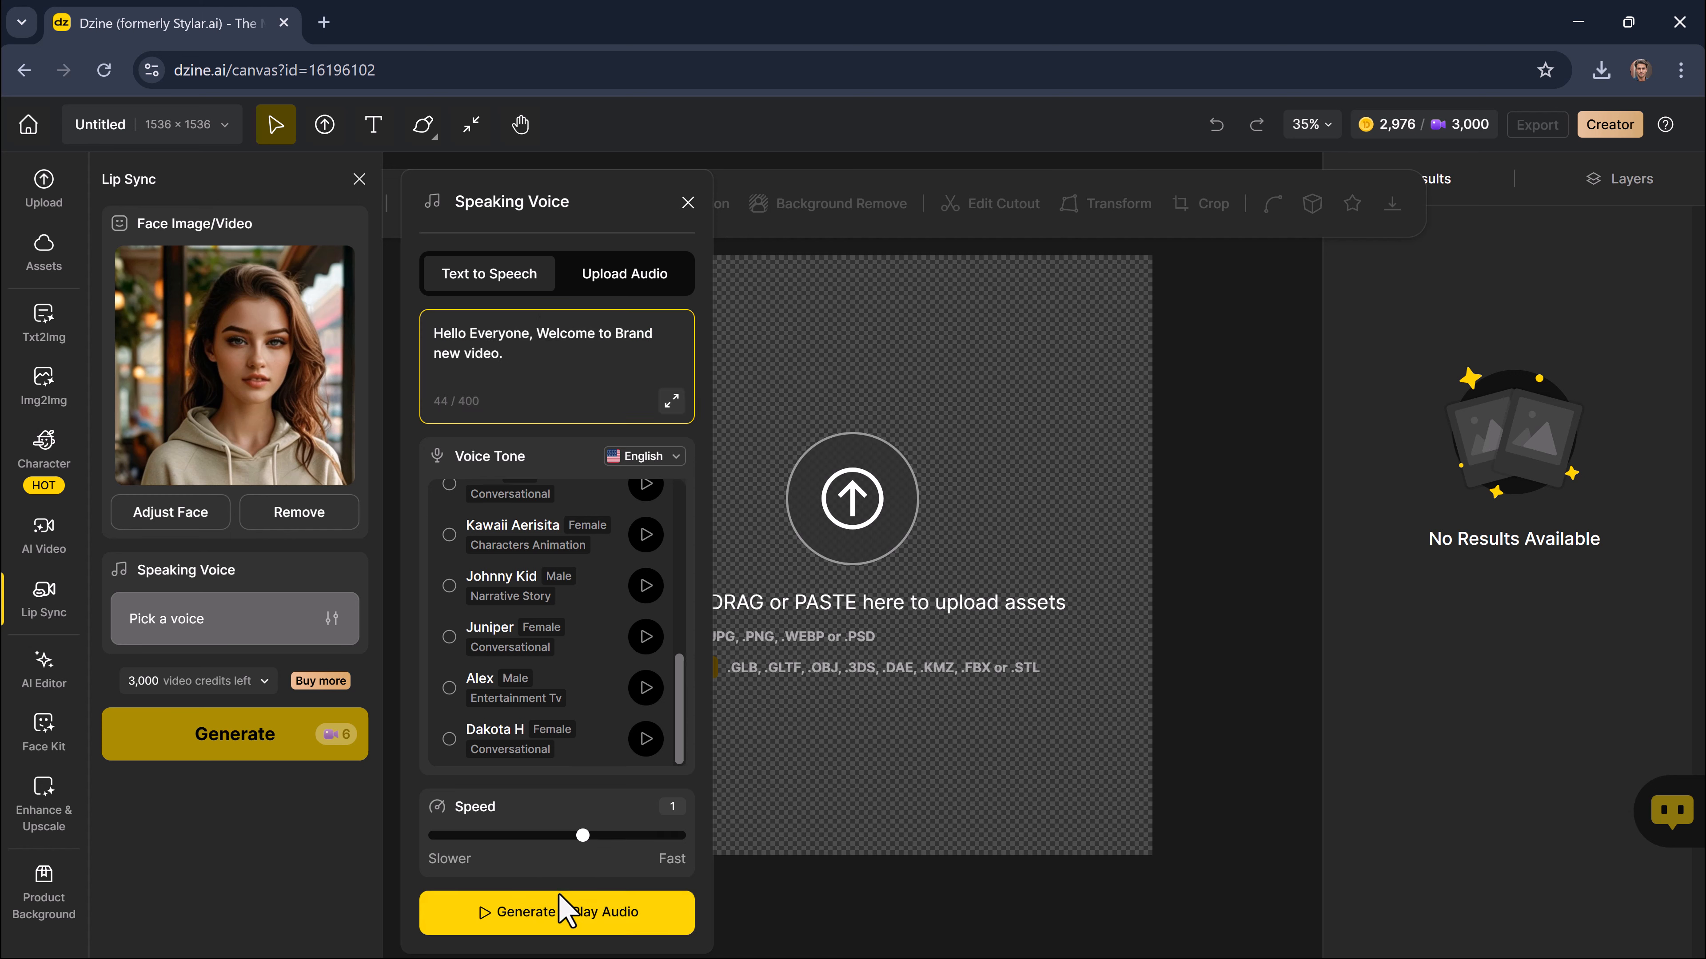
click(557, 913)
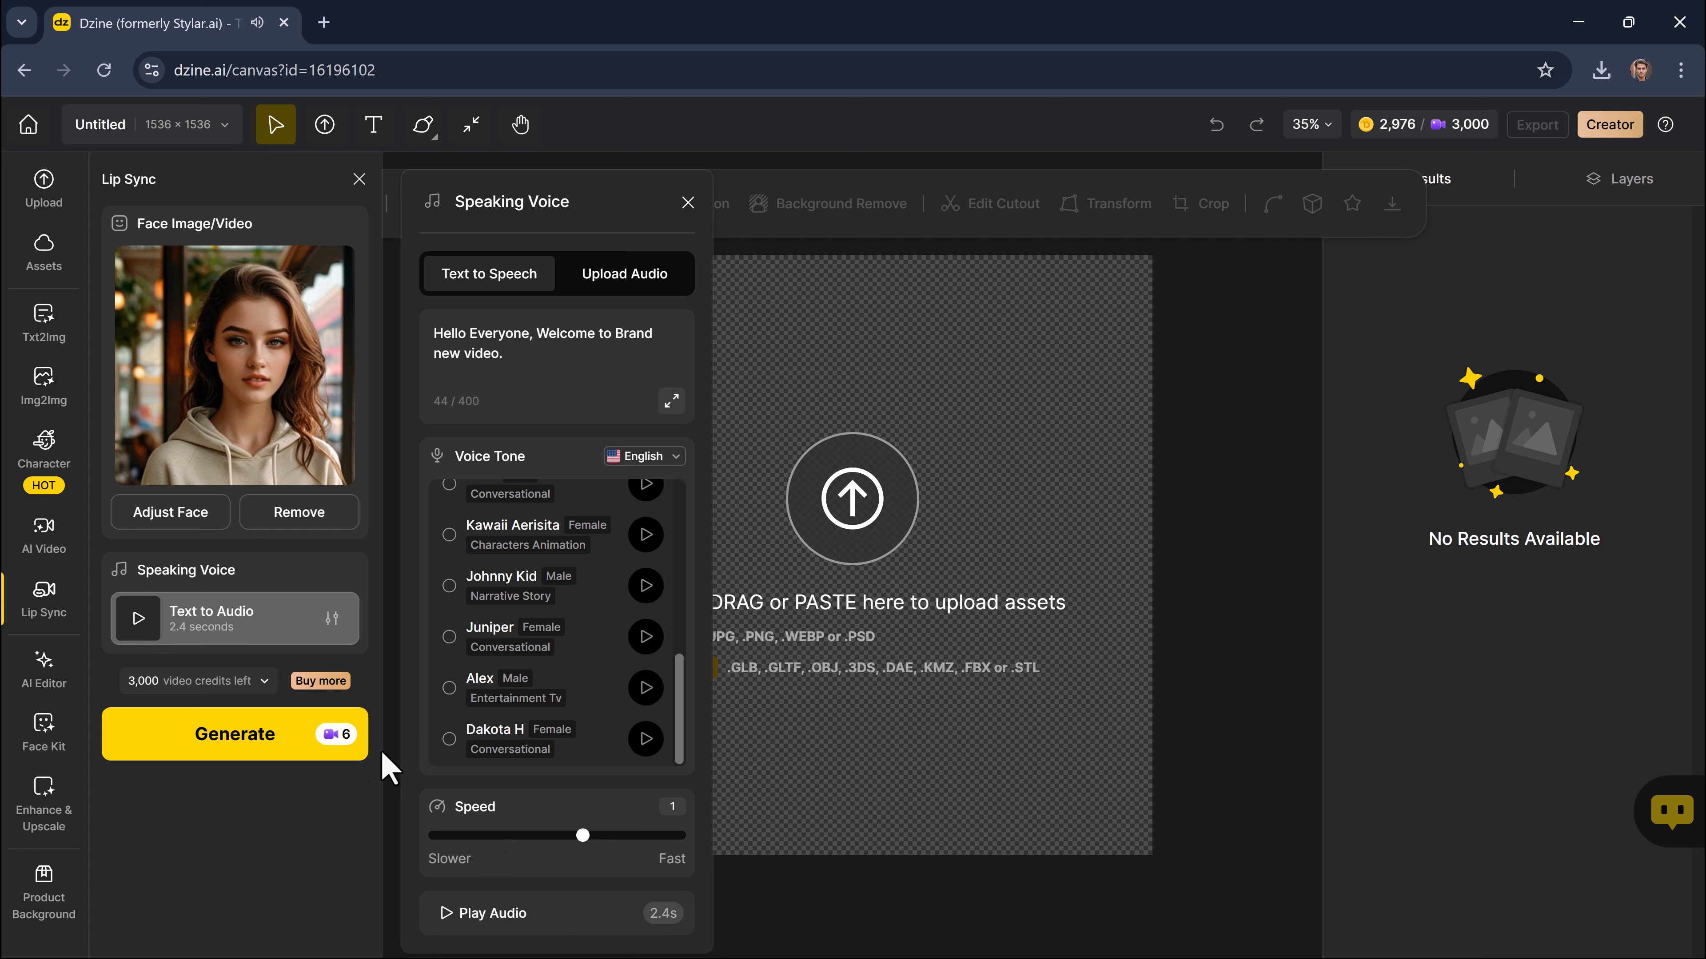
Step: Generate the lip sync video, play the result enlarged and download it
click(248, 735)
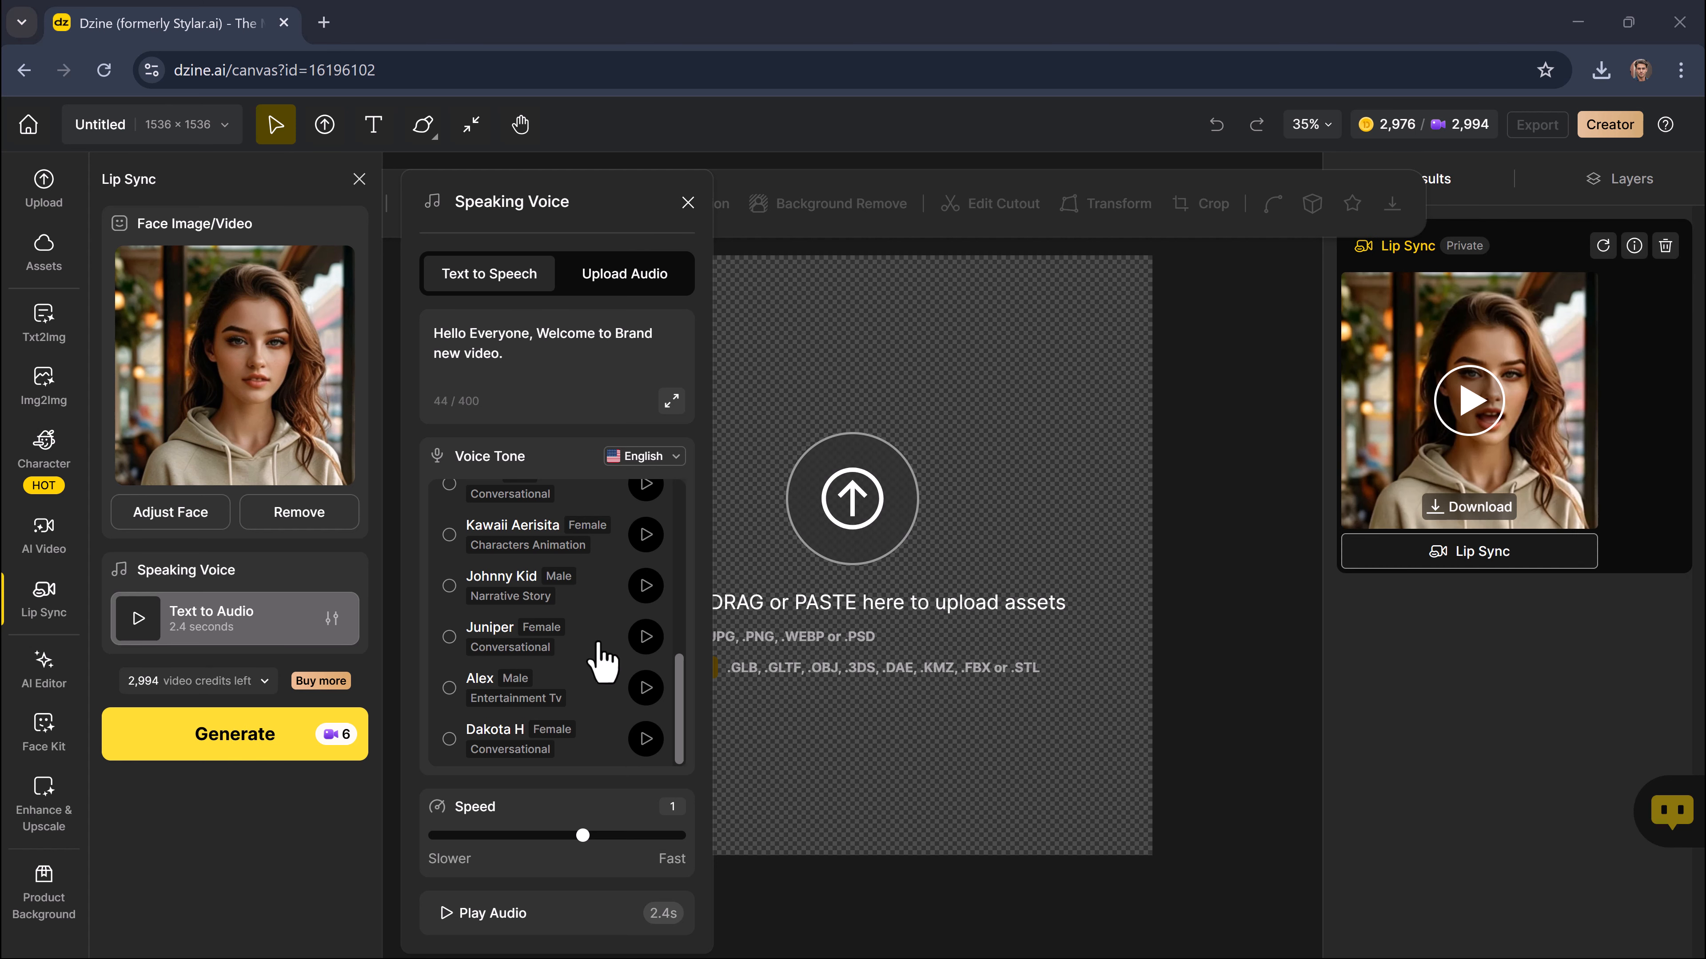
click(1492, 417)
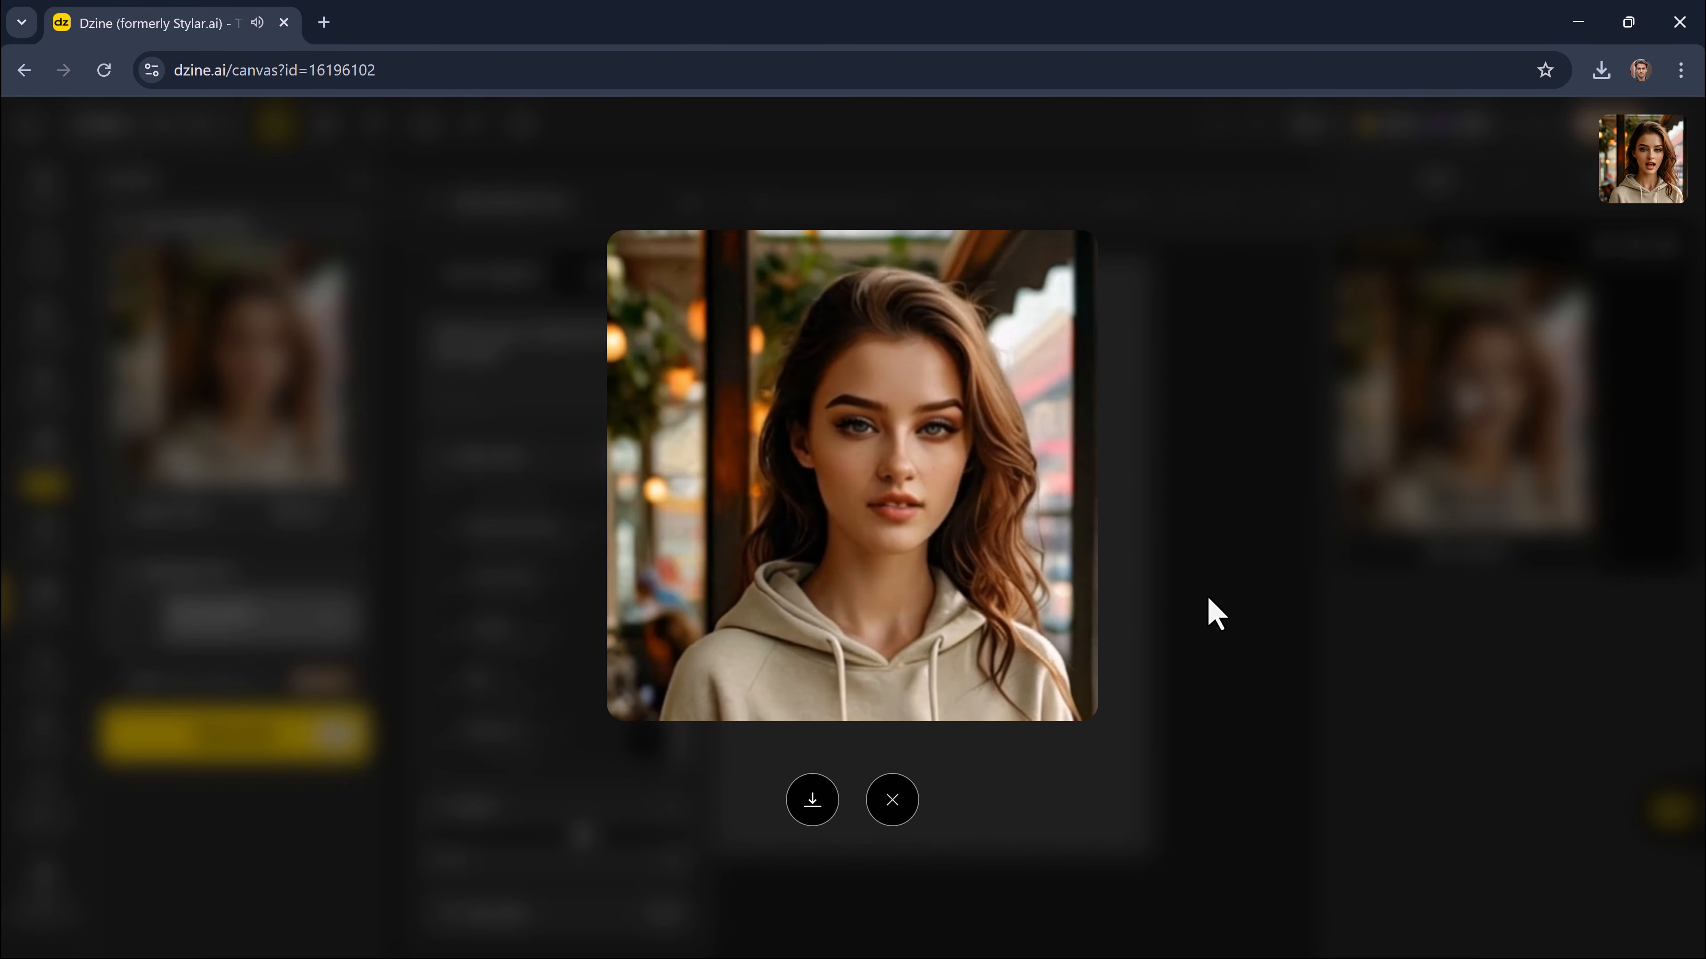
click(811, 799)
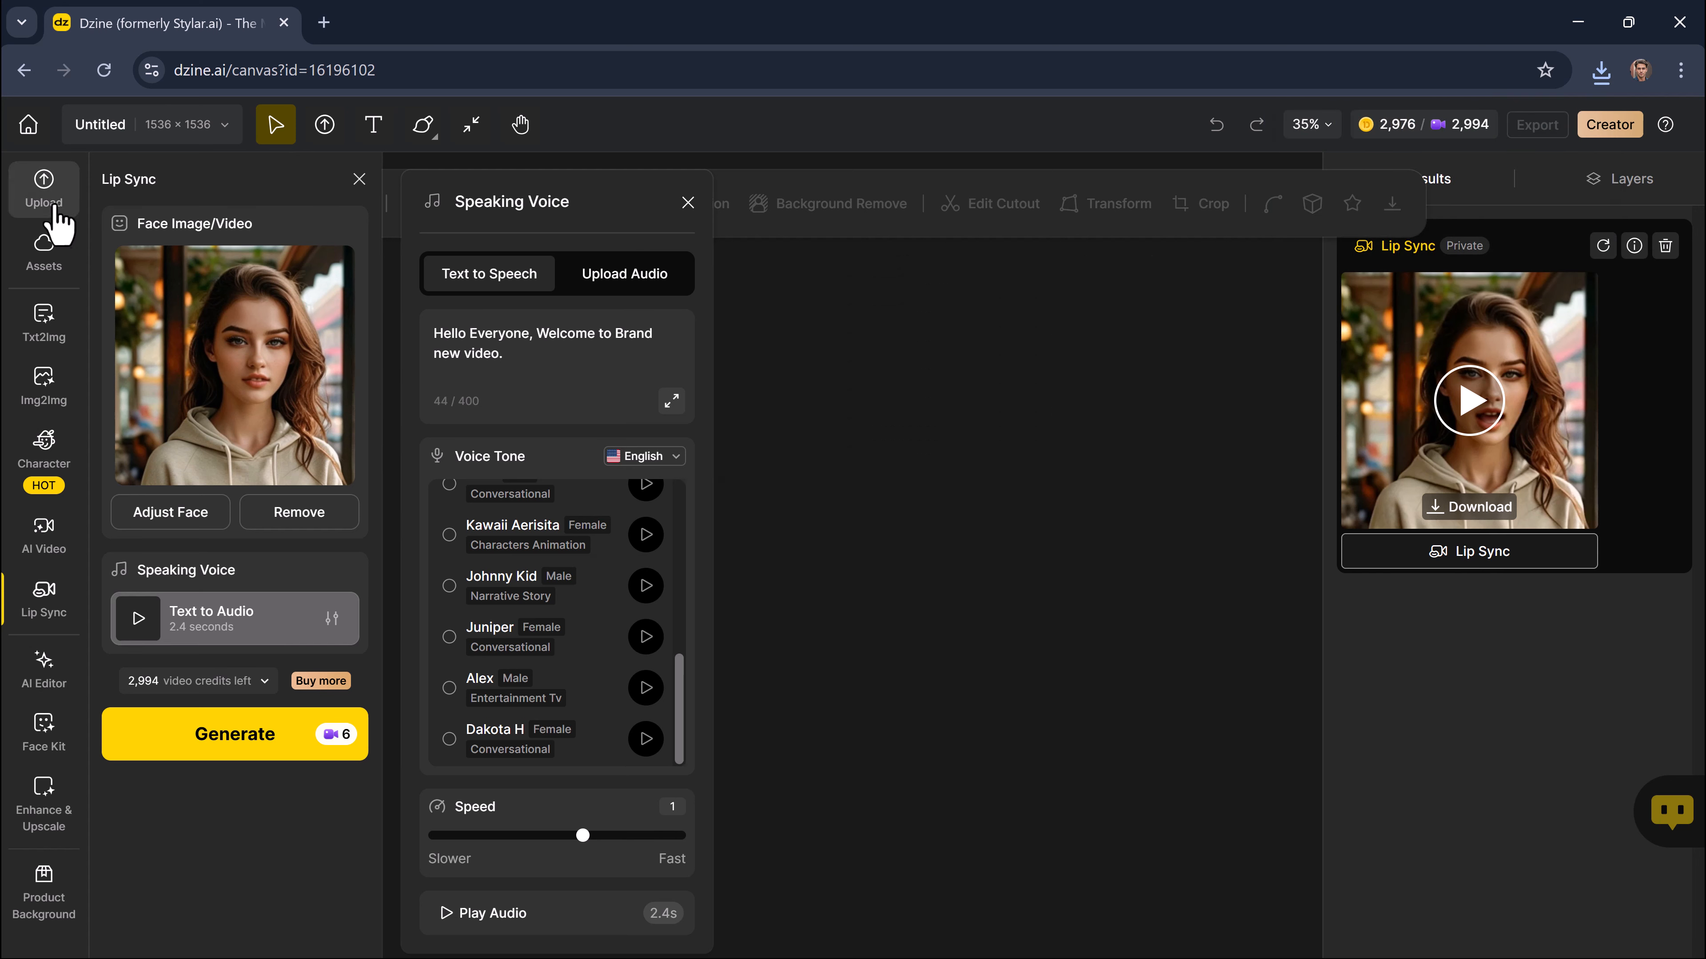
Step: Return to the Dzine home page and look through its tool, design and style sections and the public landing page
click(30, 127)
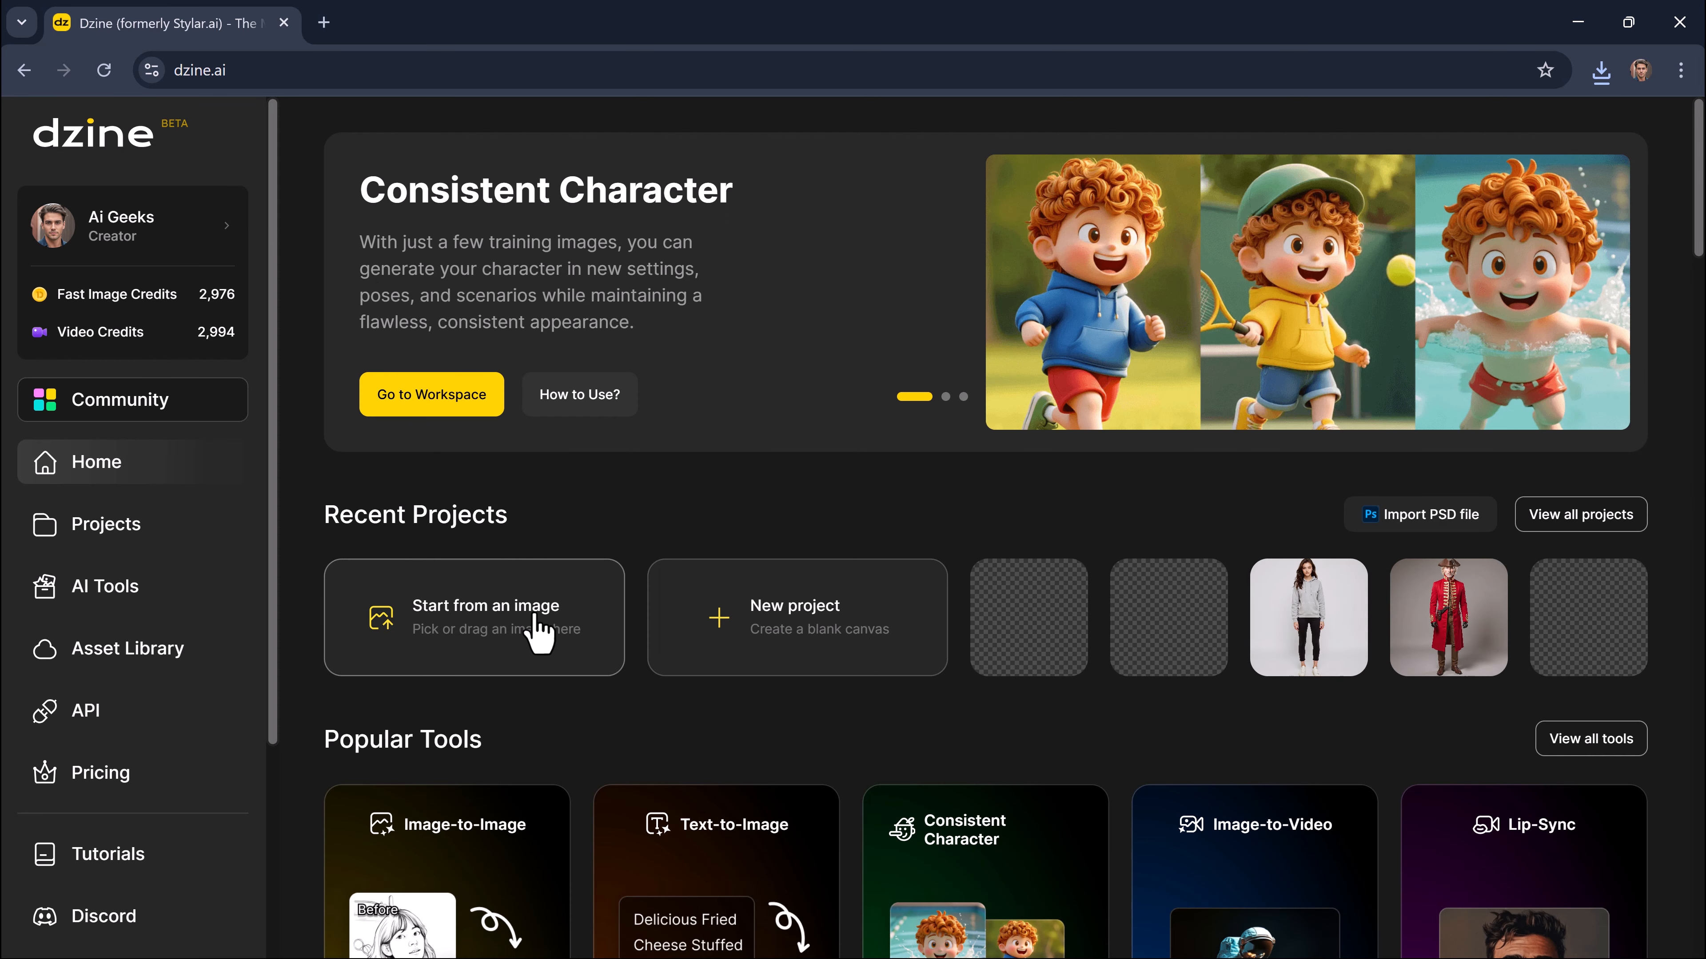
scroll(989, 685, down, 6)
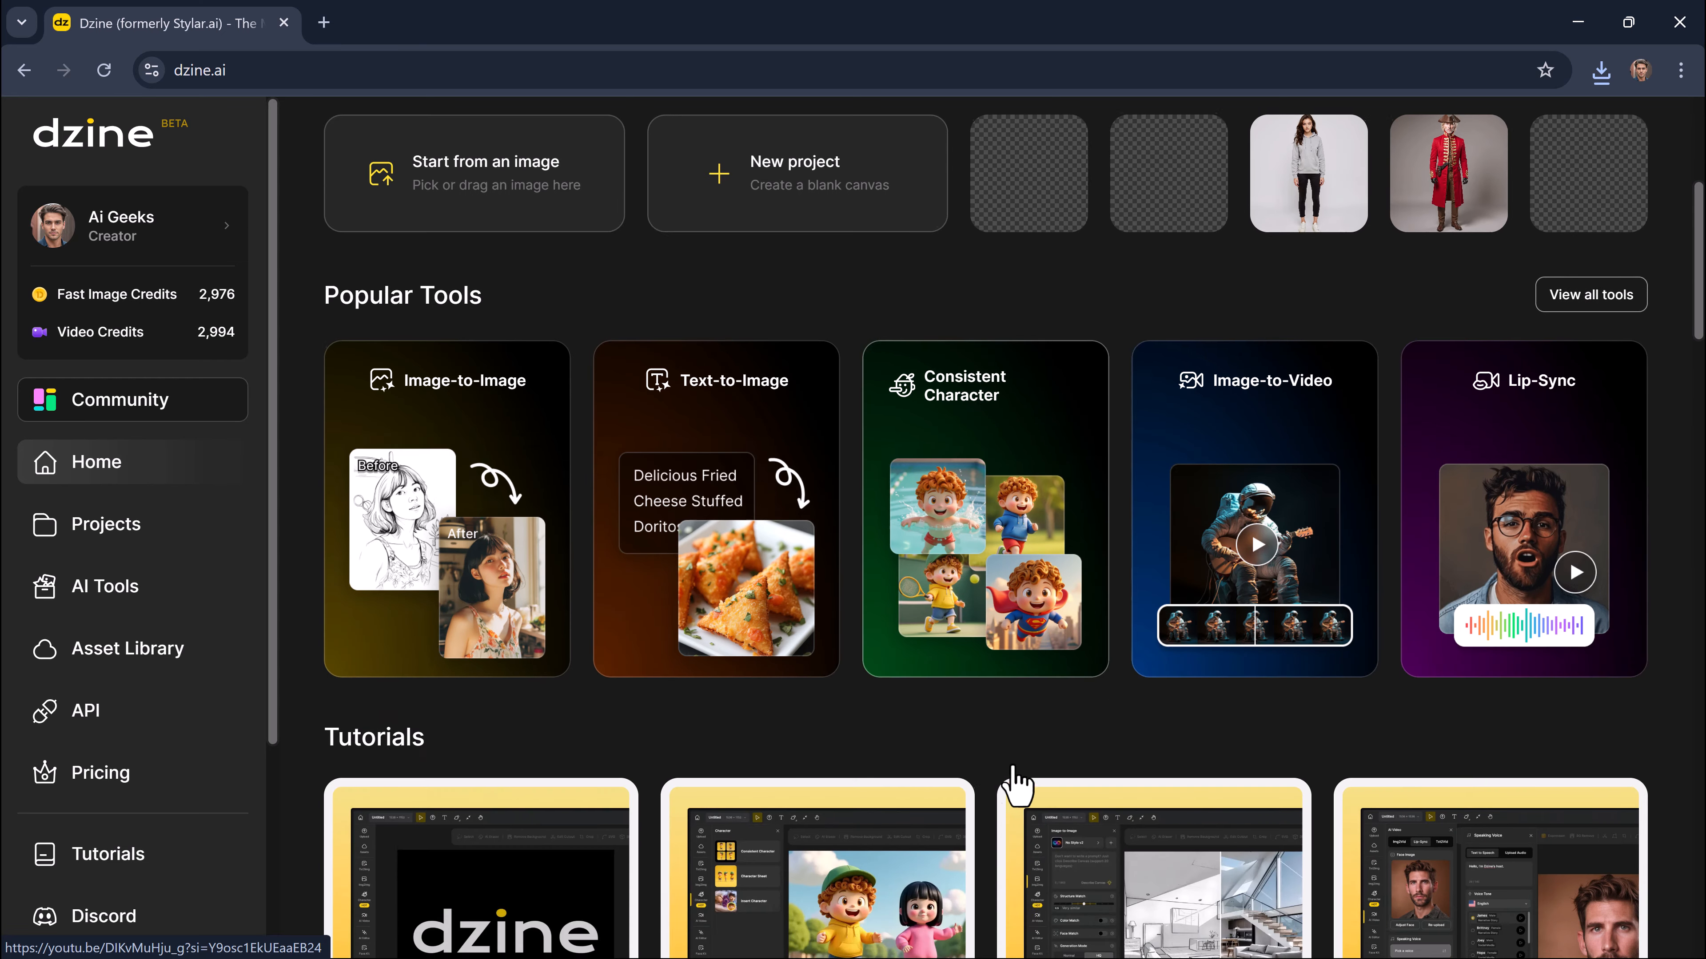
scroll(1017, 785, down, 12)
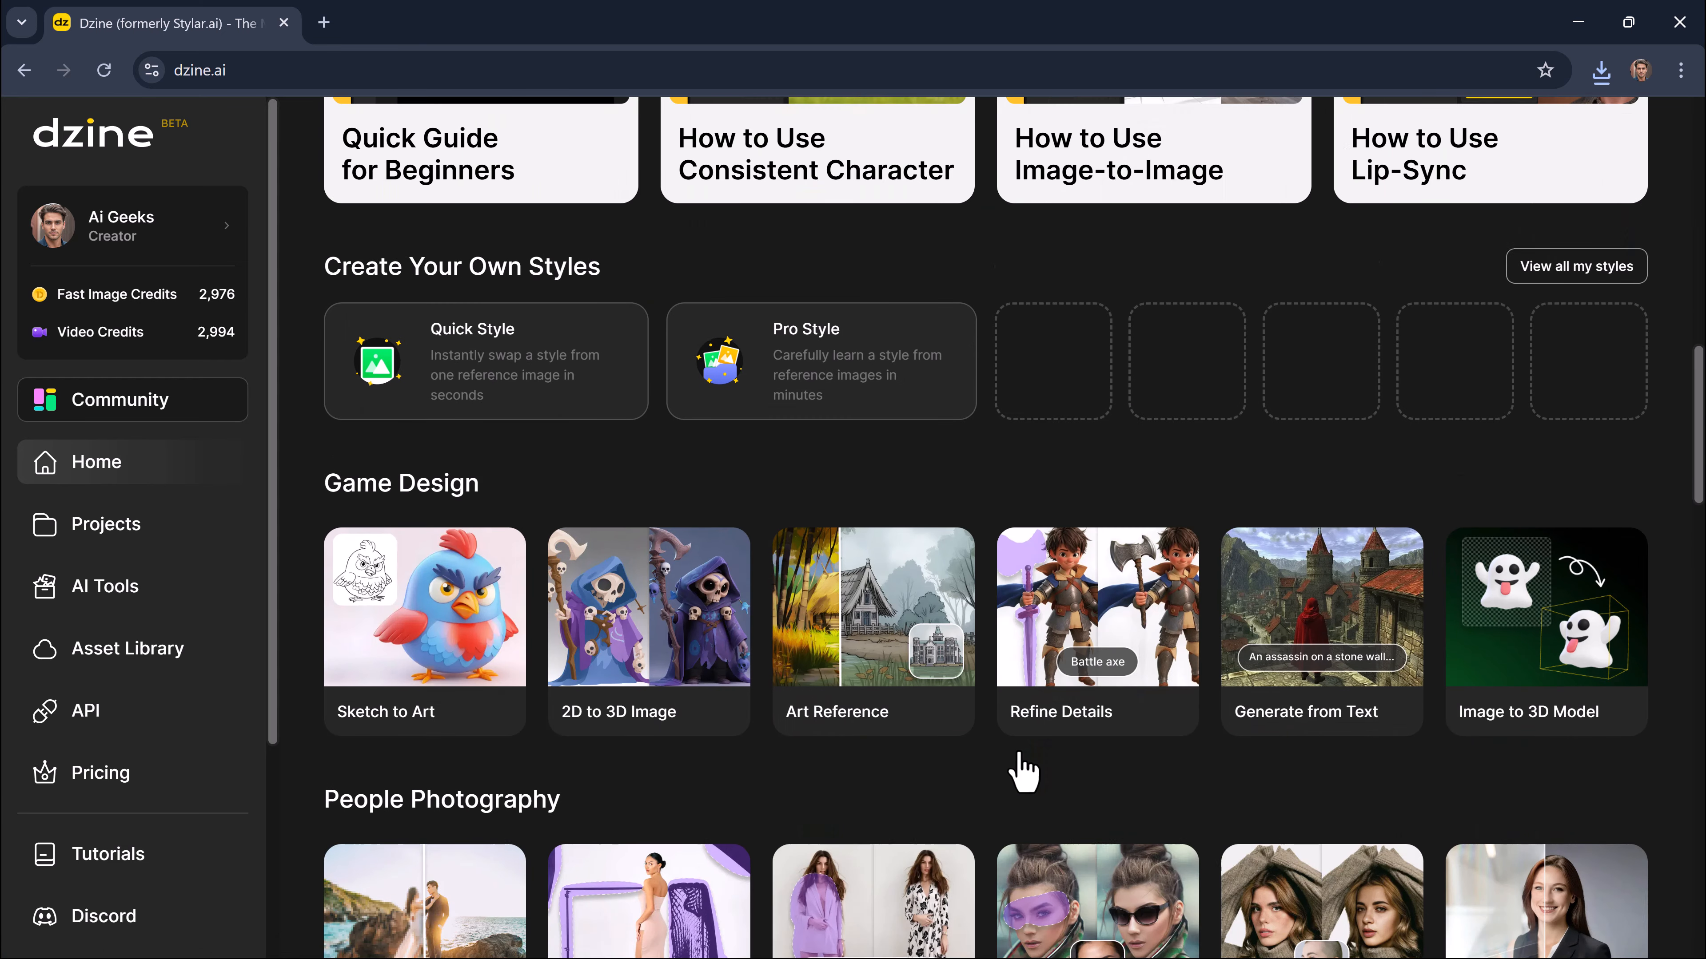
scroll(1022, 772, down, 16)
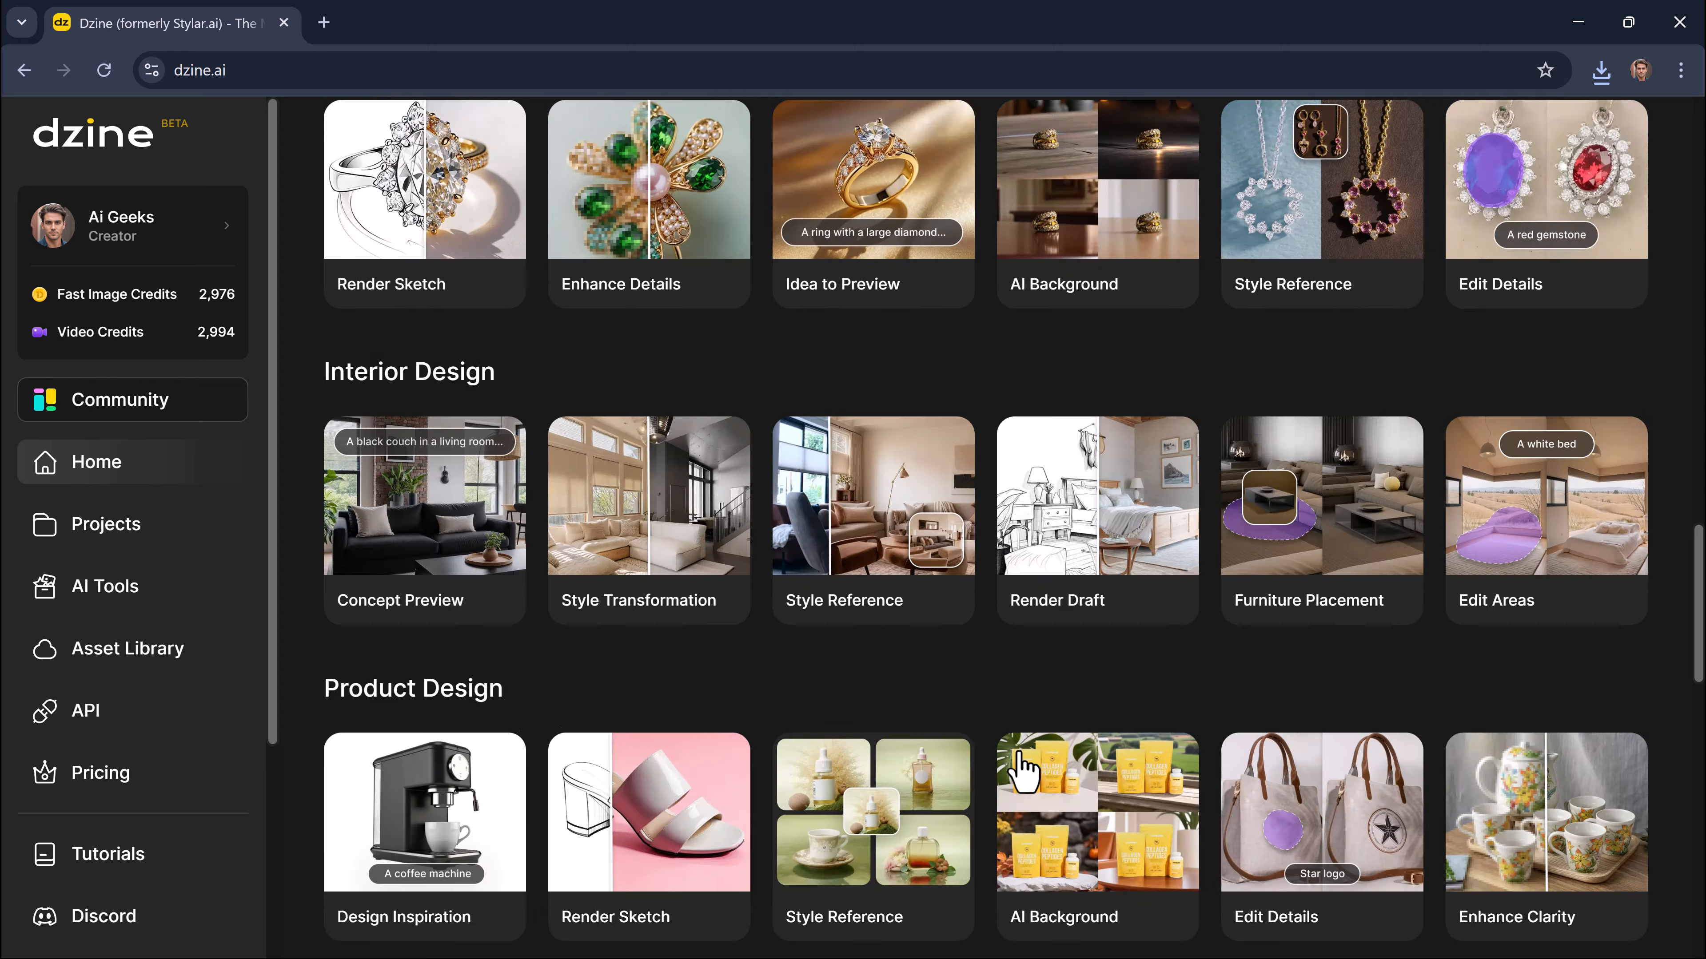
scroll(1022, 773, down, 4)
scroll(1022, 772, down, 10)
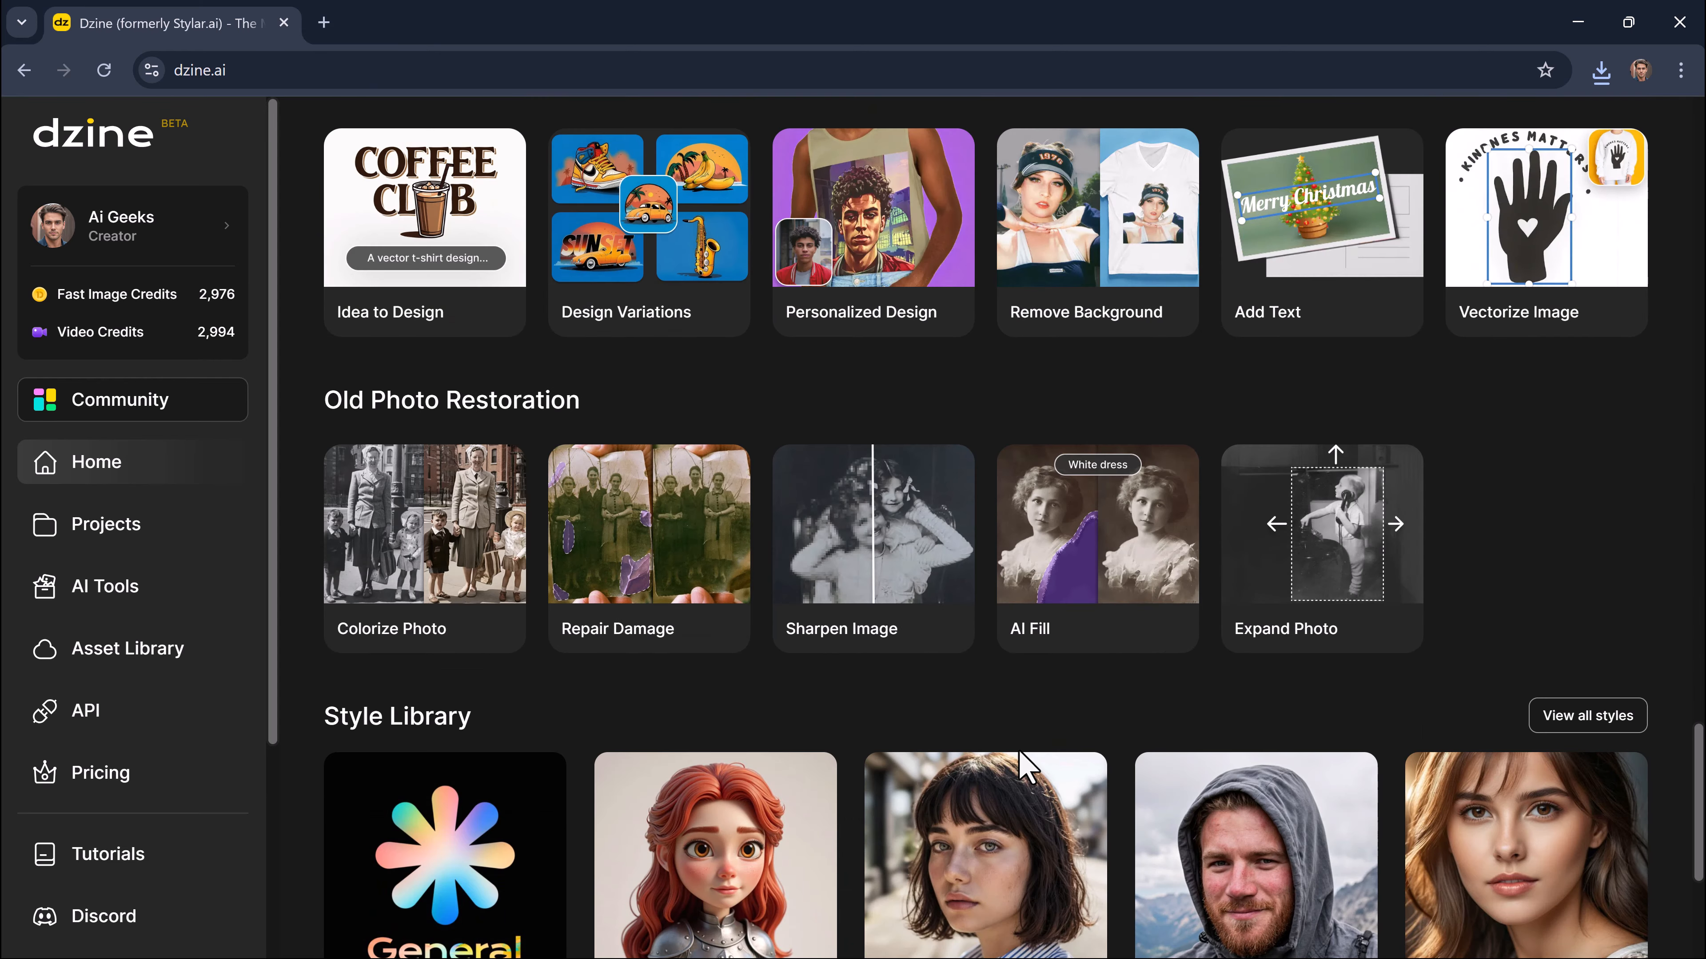
scroll(1022, 773, down, 6)
scroll(1020, 756, up, 20)
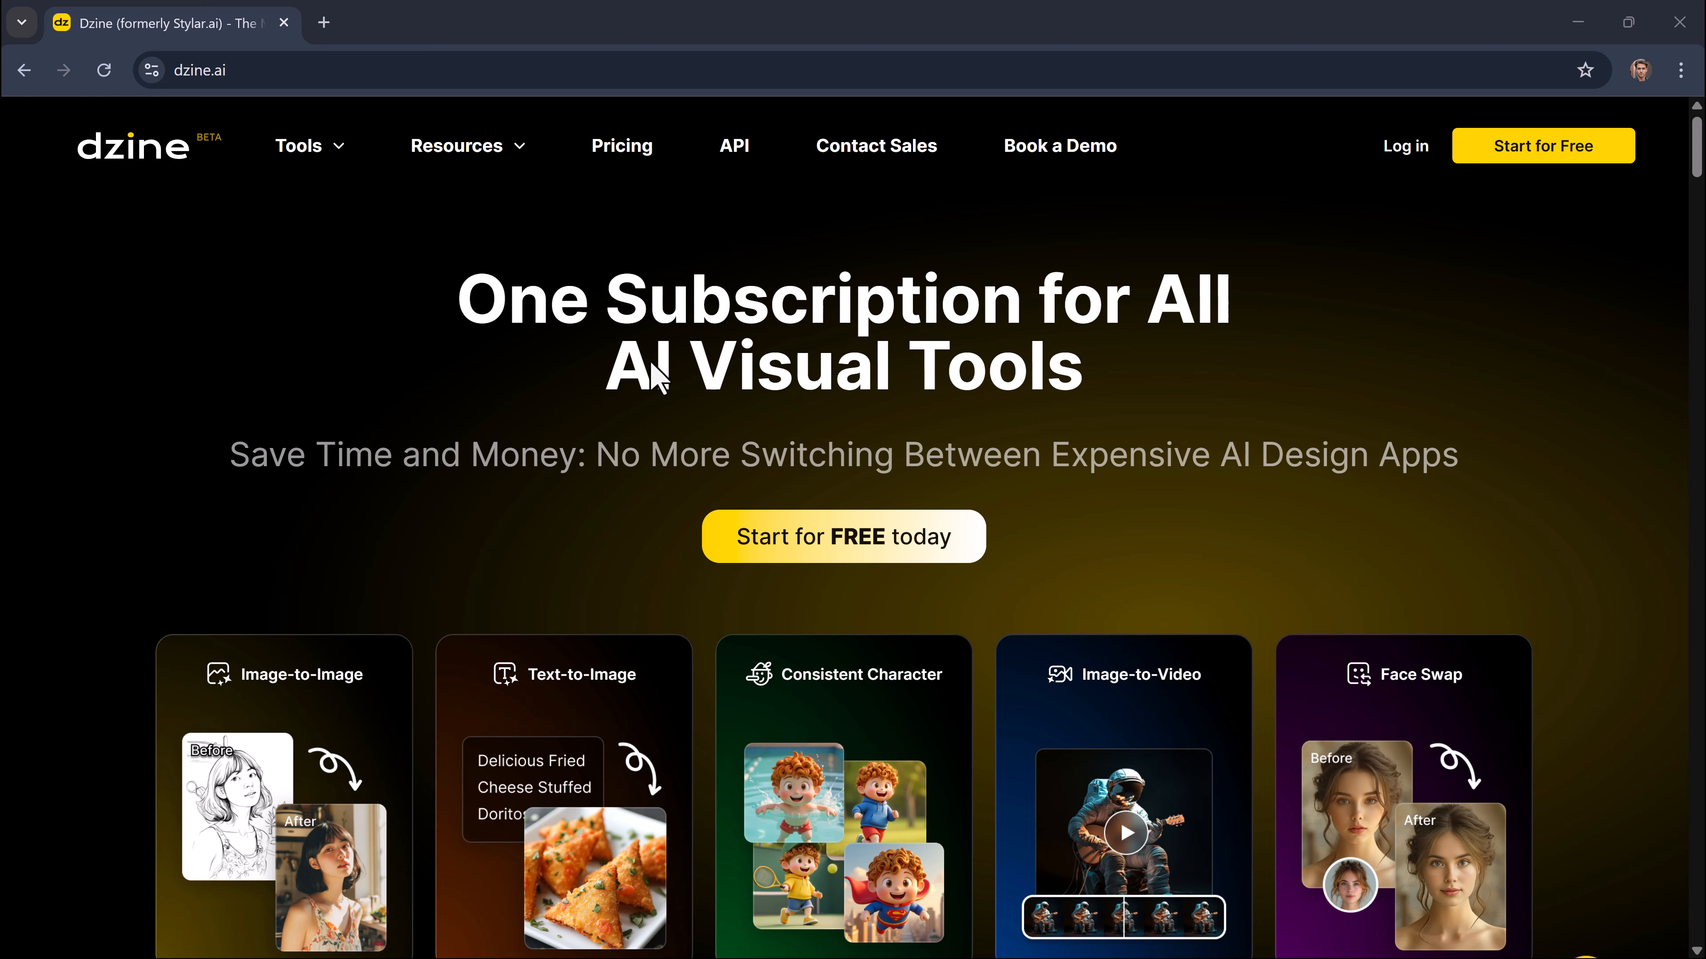
scroll(1182, 495, down, 6)
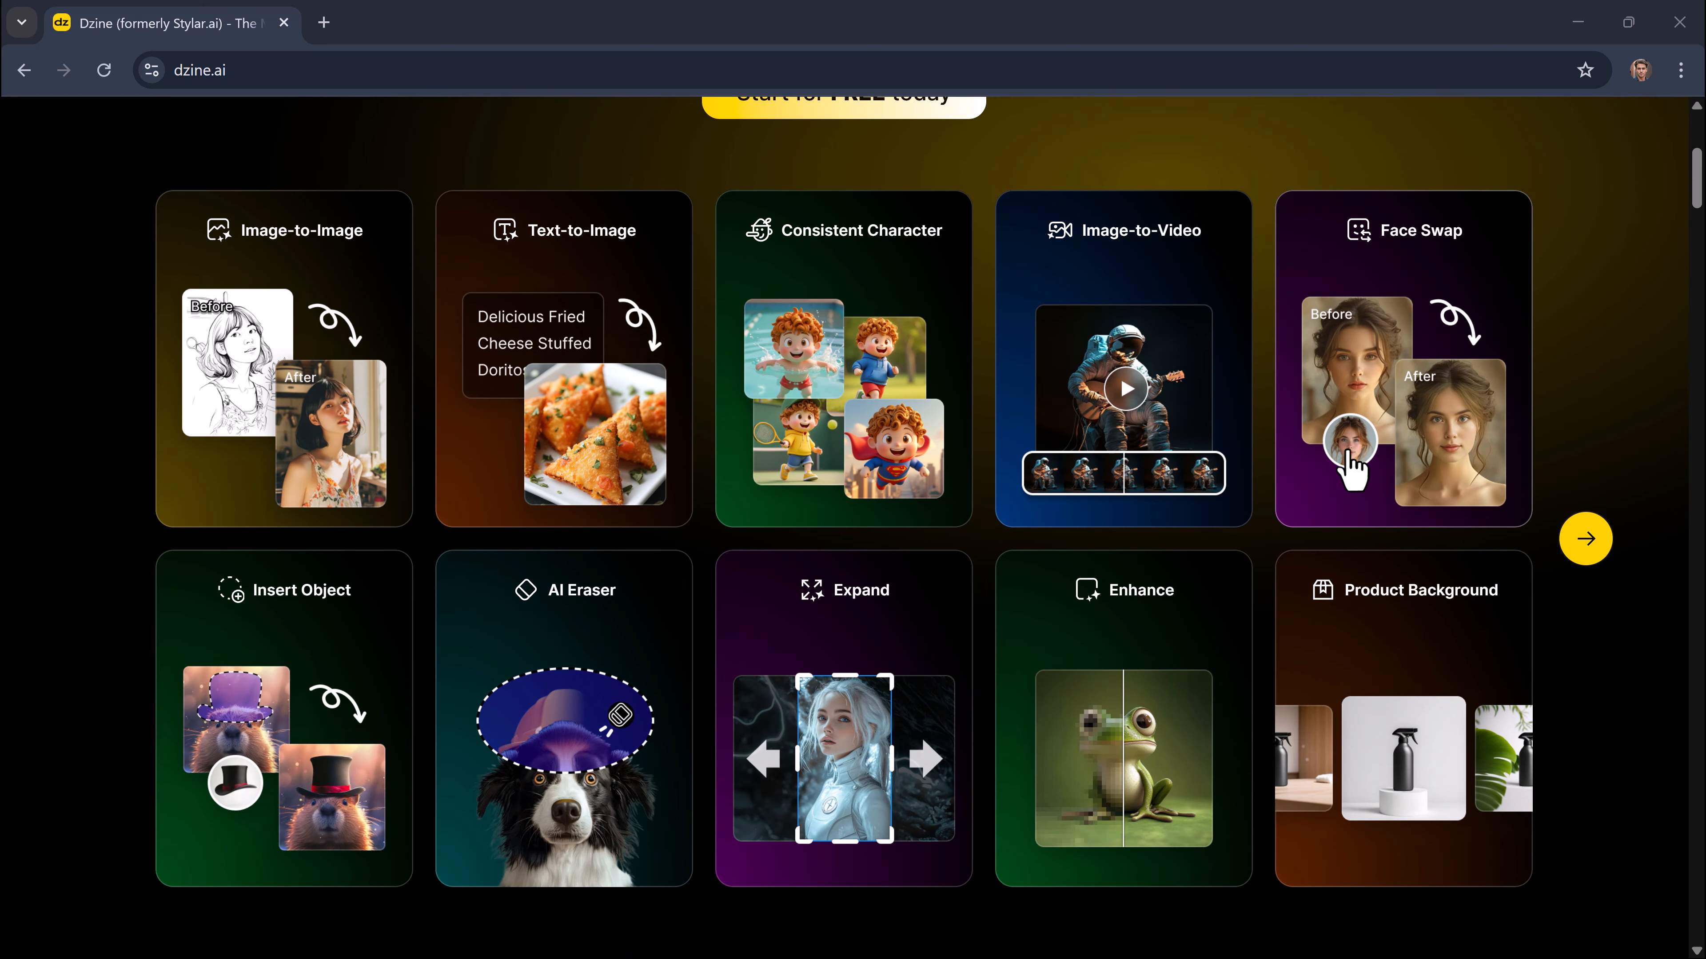
scroll(1342, 541, down, 3)
scroll(1350, 471, down, 12)
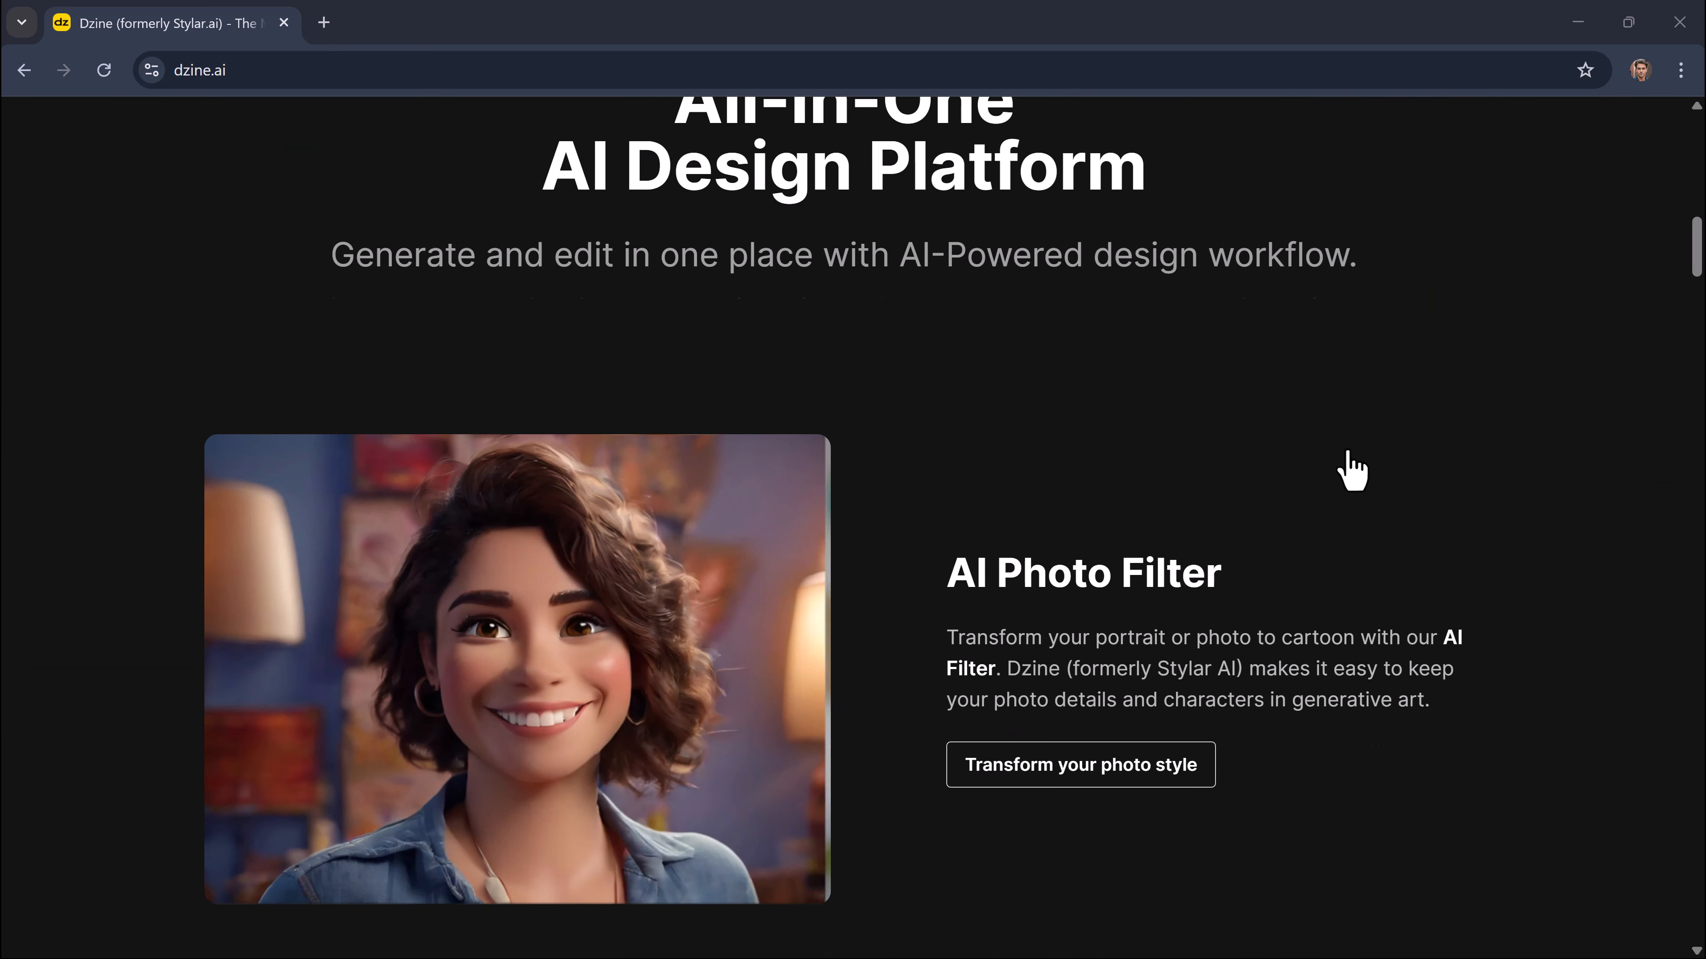
Step: Review the landing page's feature showcases, use cases such as consistent characters, and creator testimonials, and return to the page's beginning
scroll(1427, 471, down, 3)
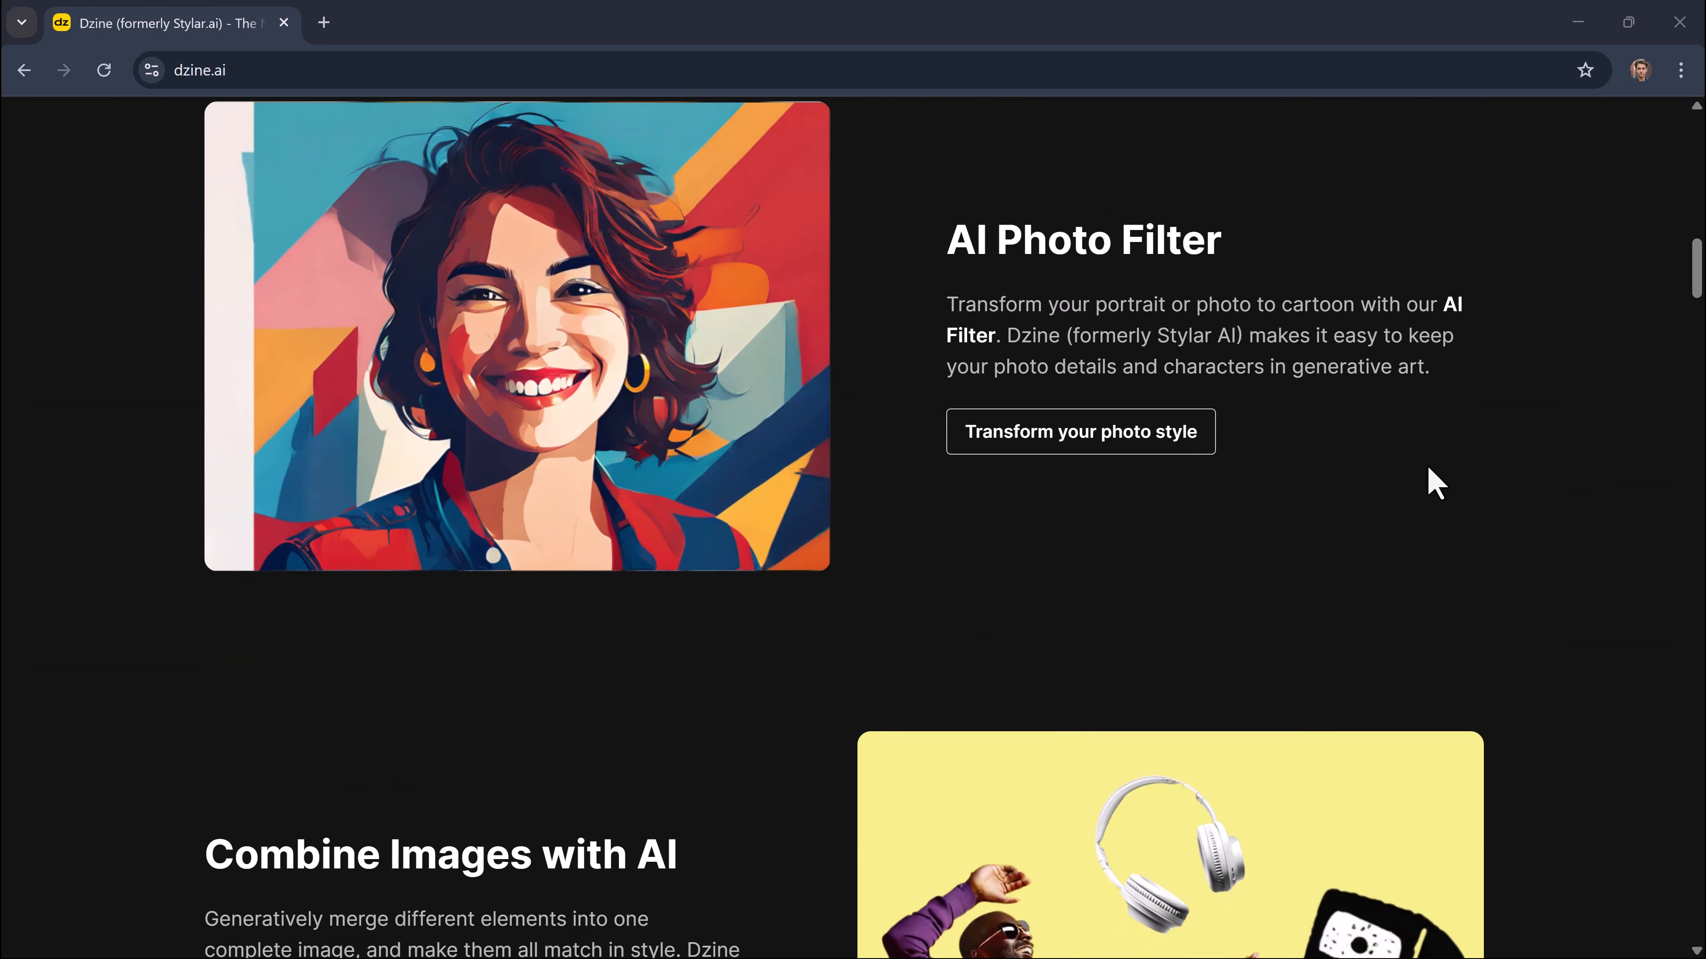
scroll(1427, 470, down, 6)
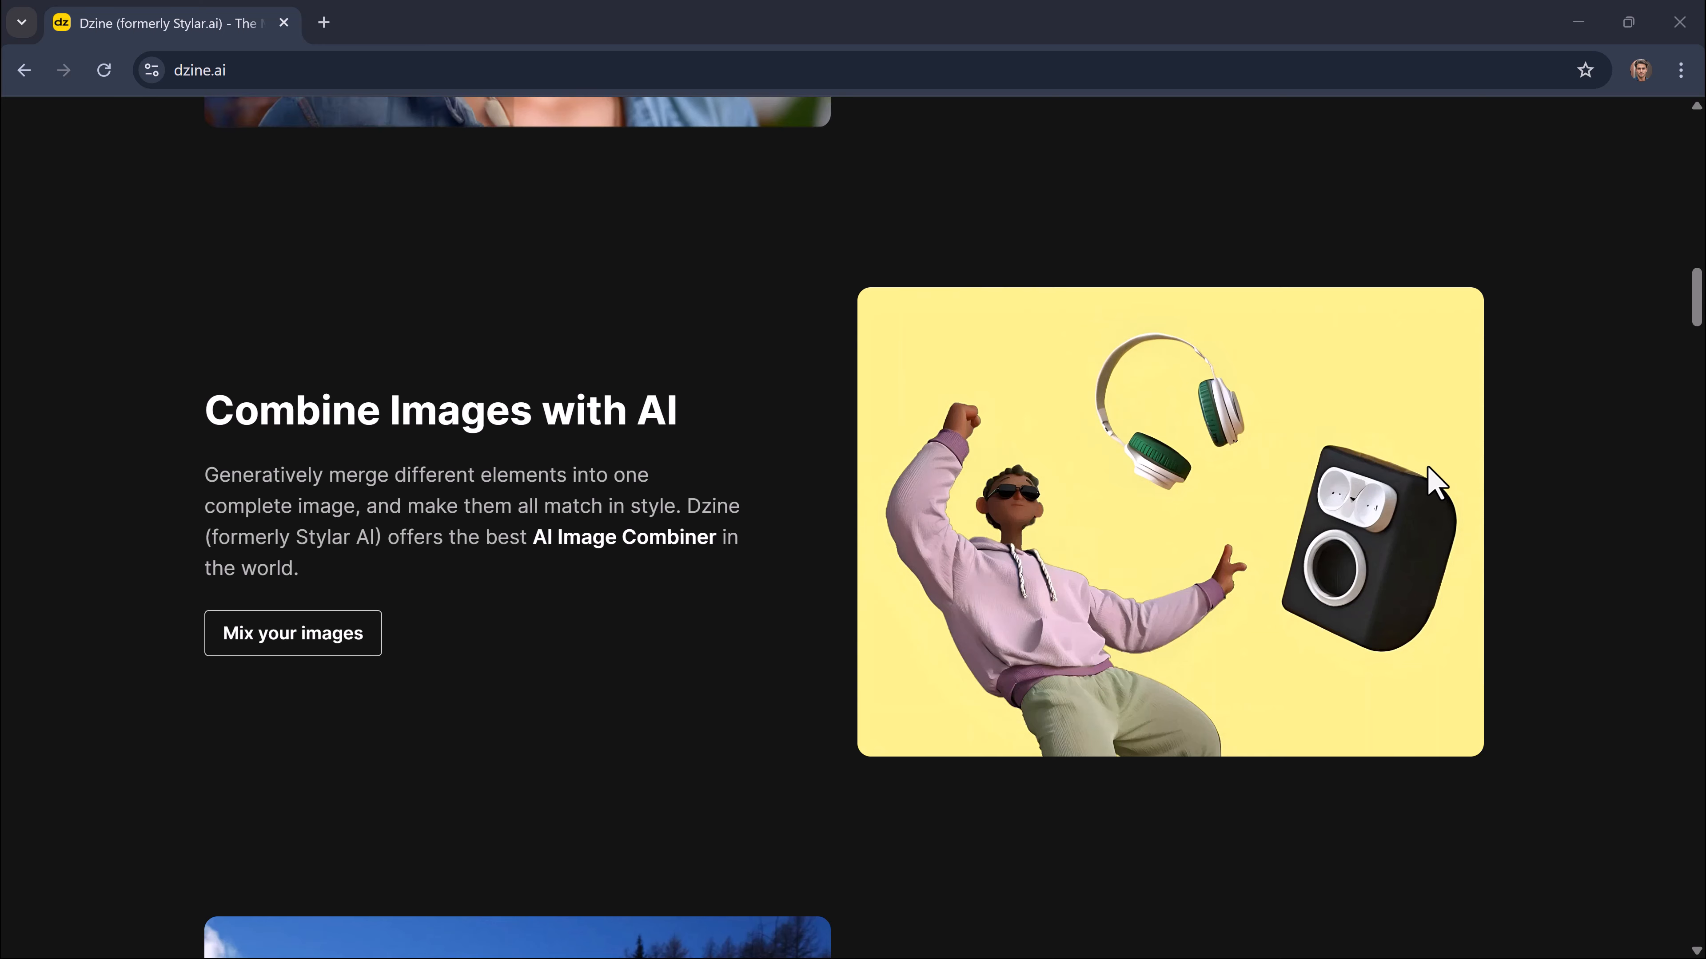
scroll(1434, 482, down, 3)
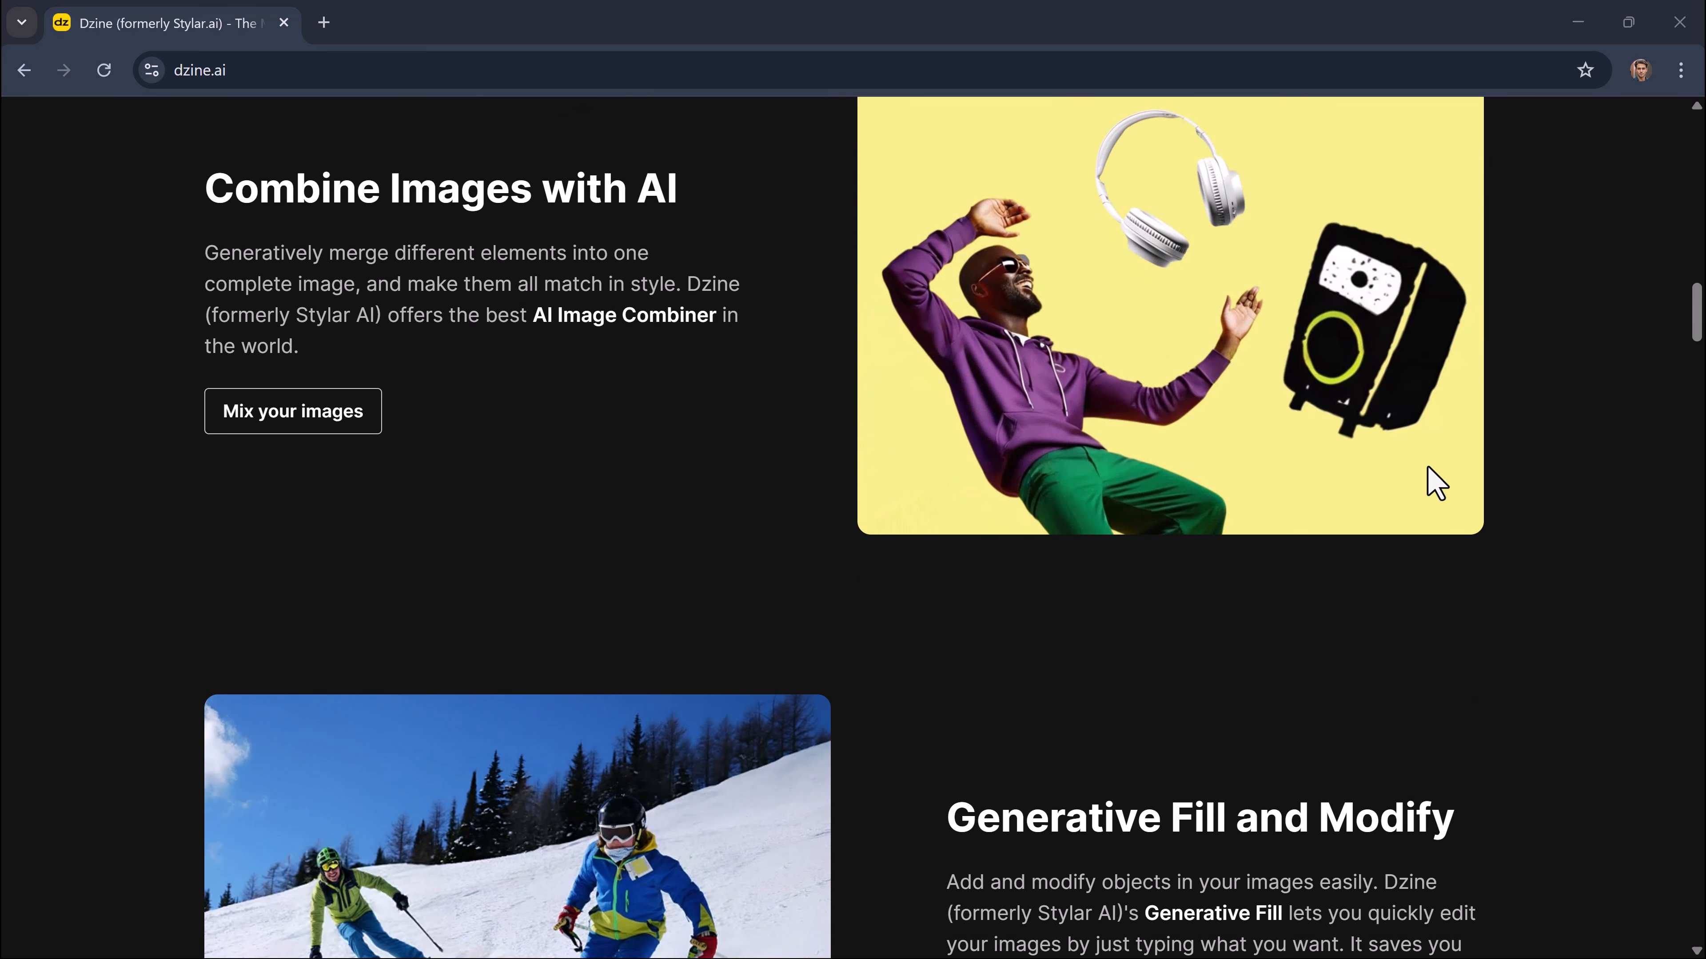
scroll(1428, 469, down, 5)
scroll(1437, 482, down, 3)
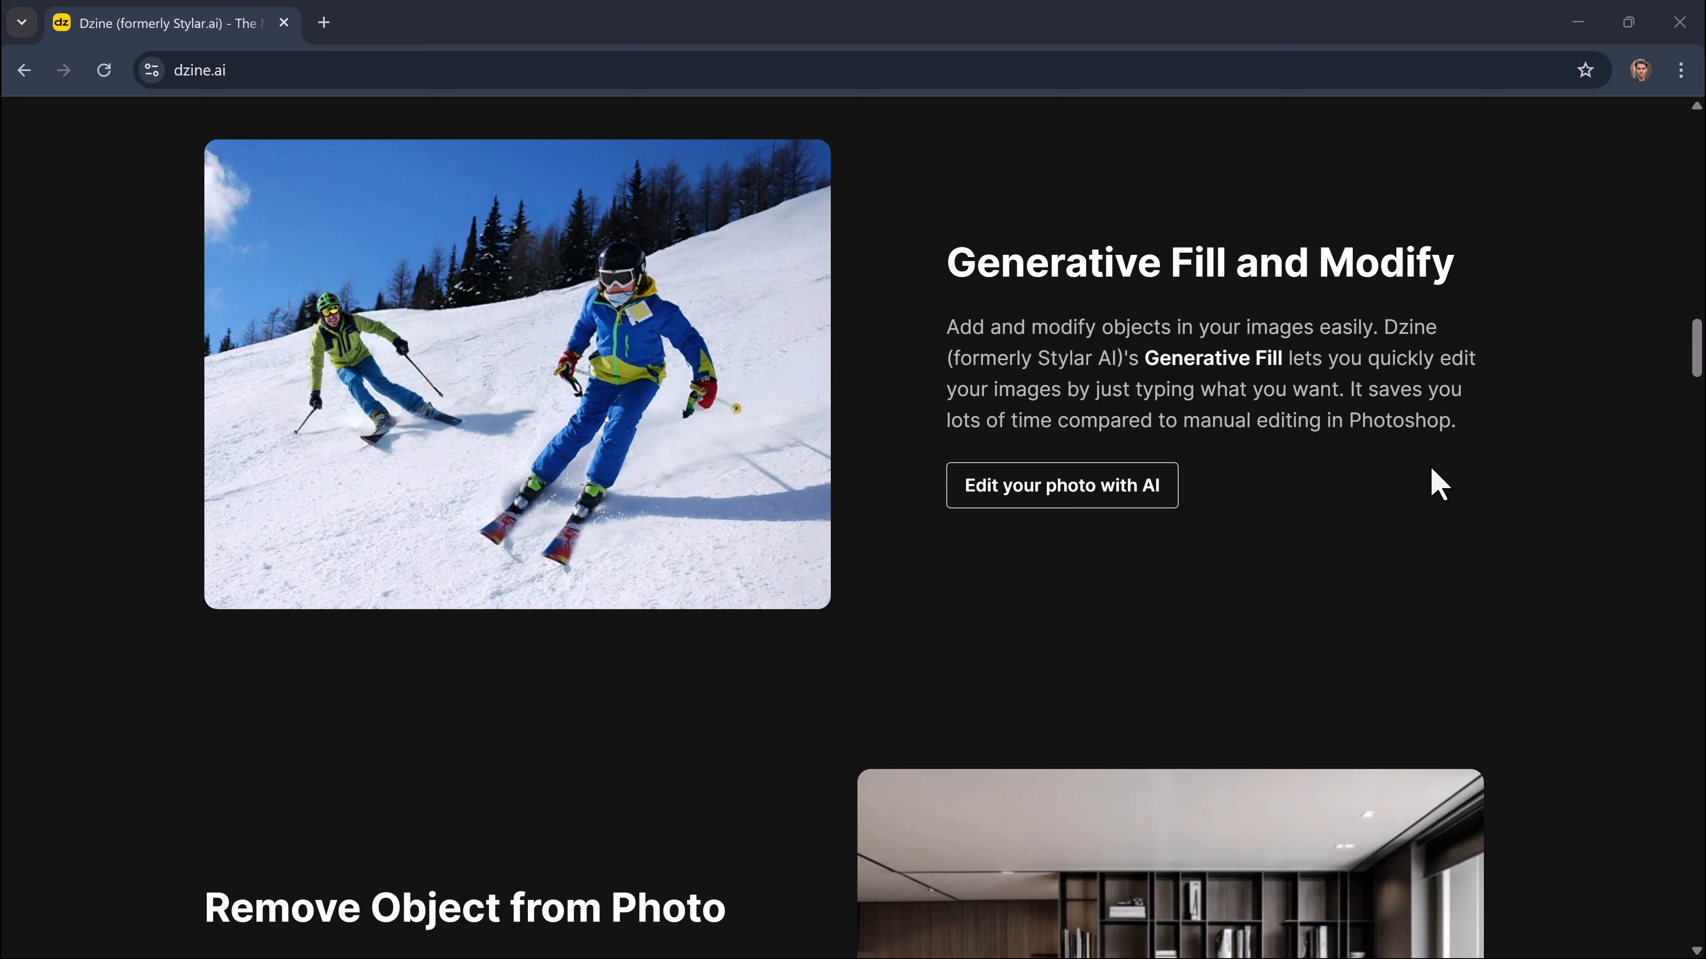
scroll(1430, 465, down, 12)
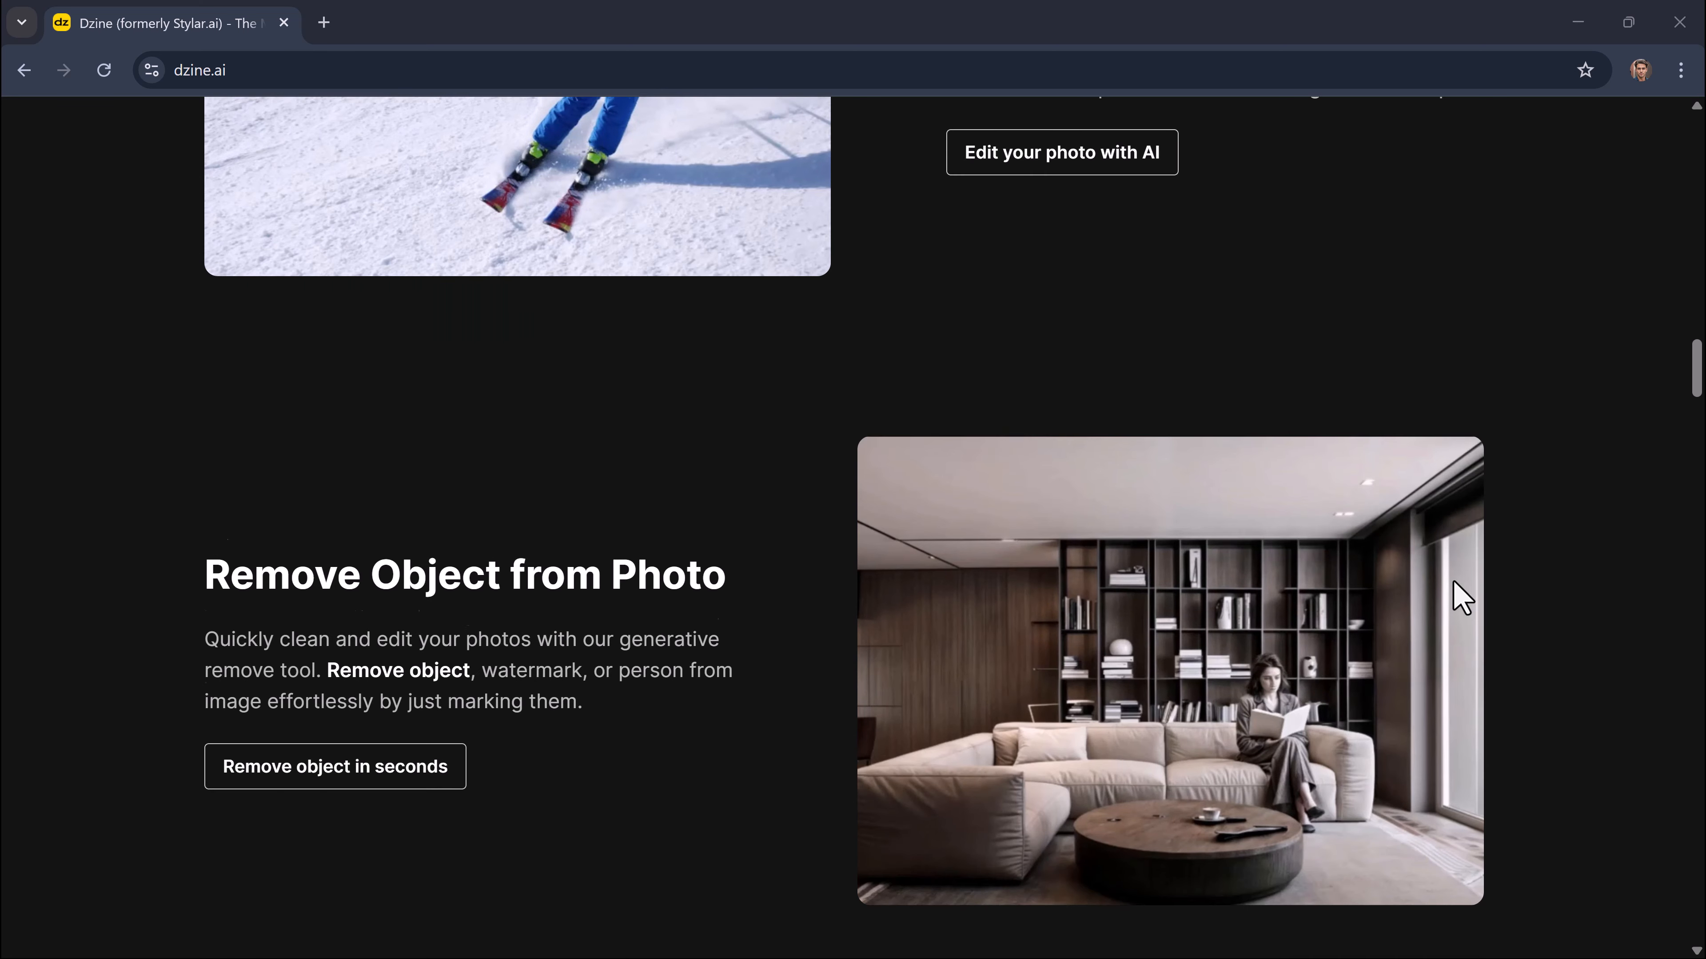
scroll(1453, 582, down, 12)
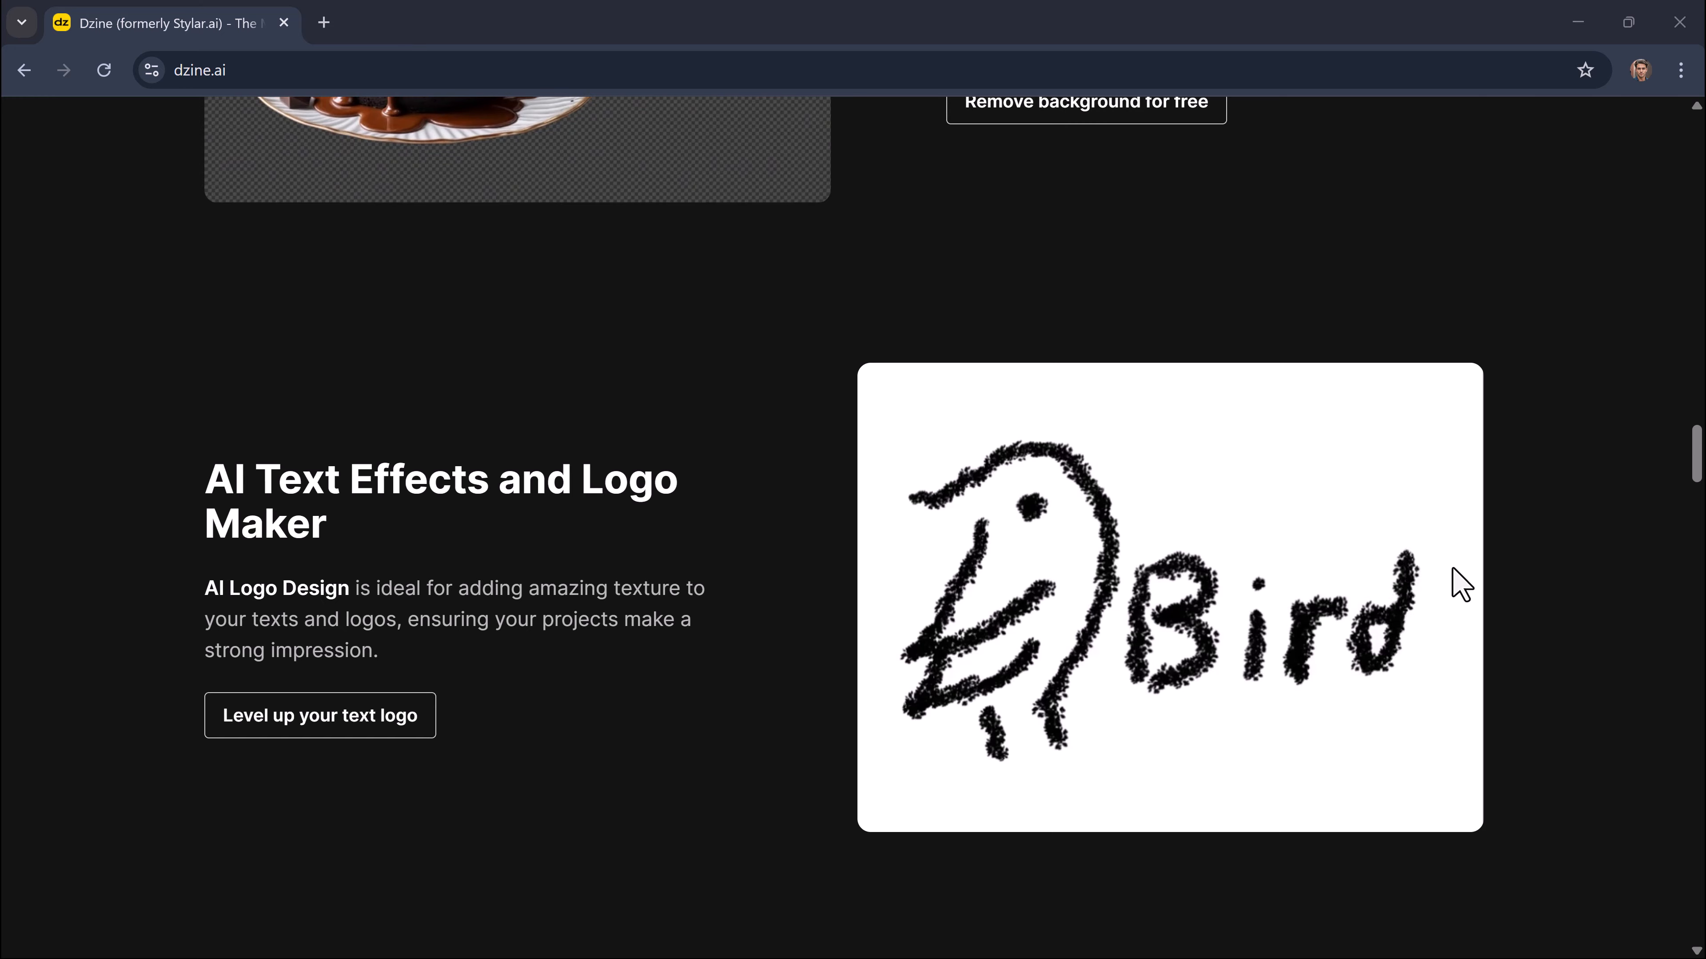
scroll(1452, 571, down, 4)
scroll(1452, 570, down, 20)
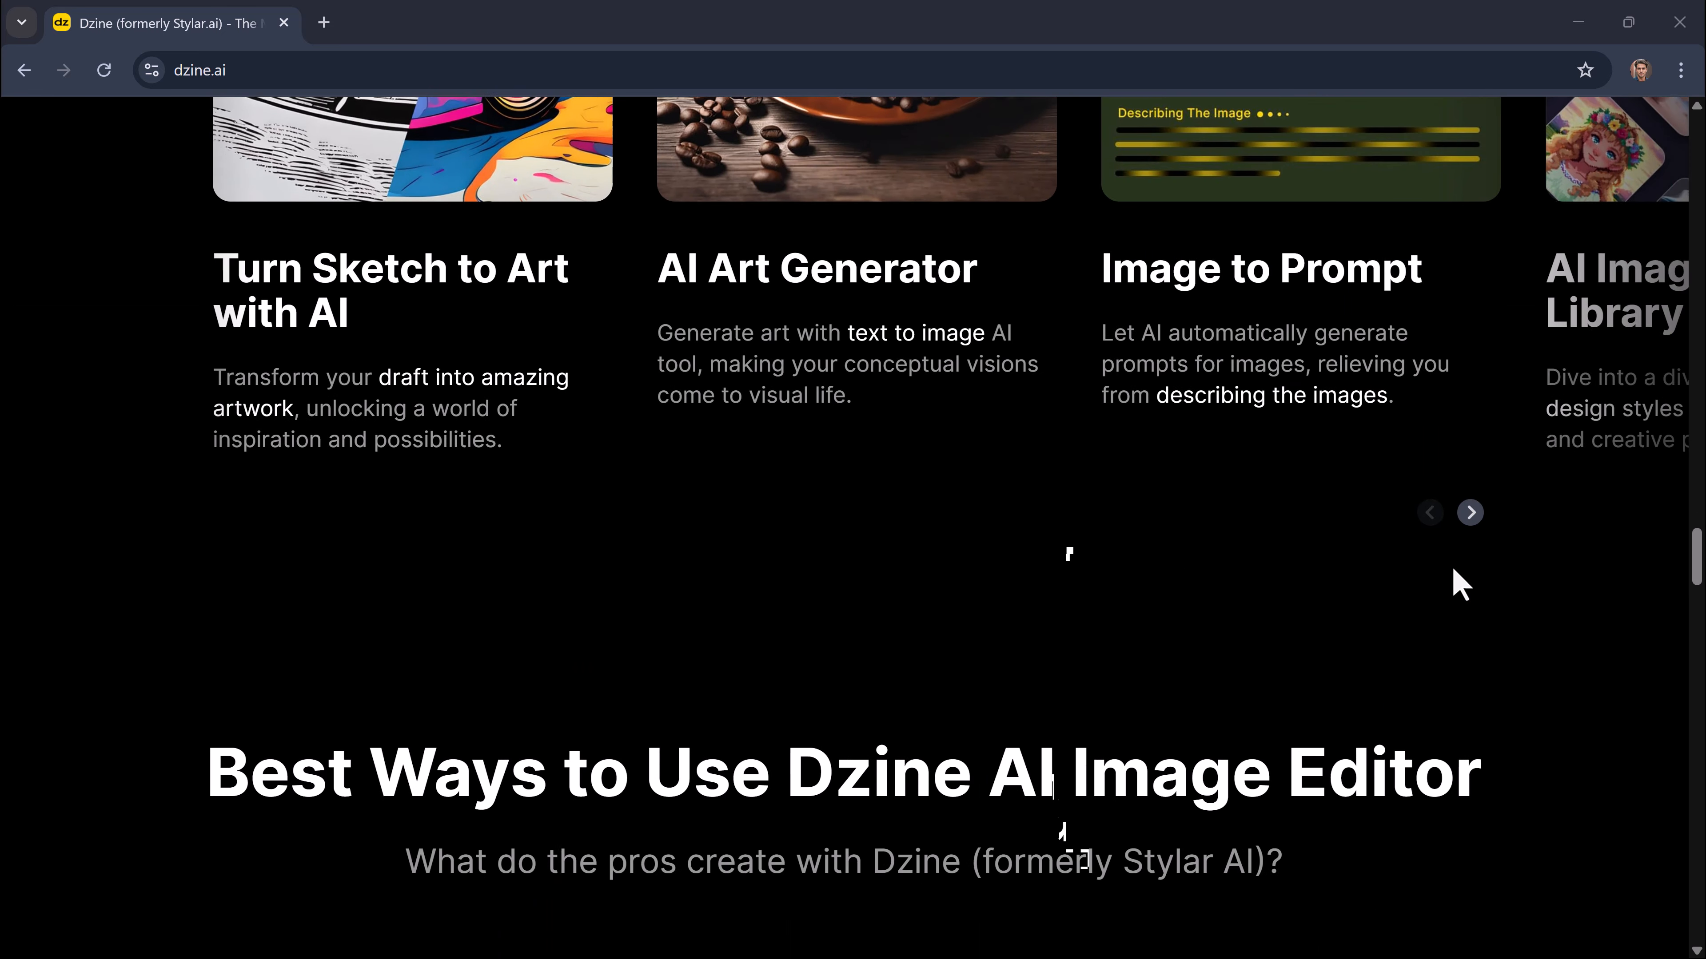
scroll(1452, 570, down, 8)
scroll(1451, 579, up, 2)
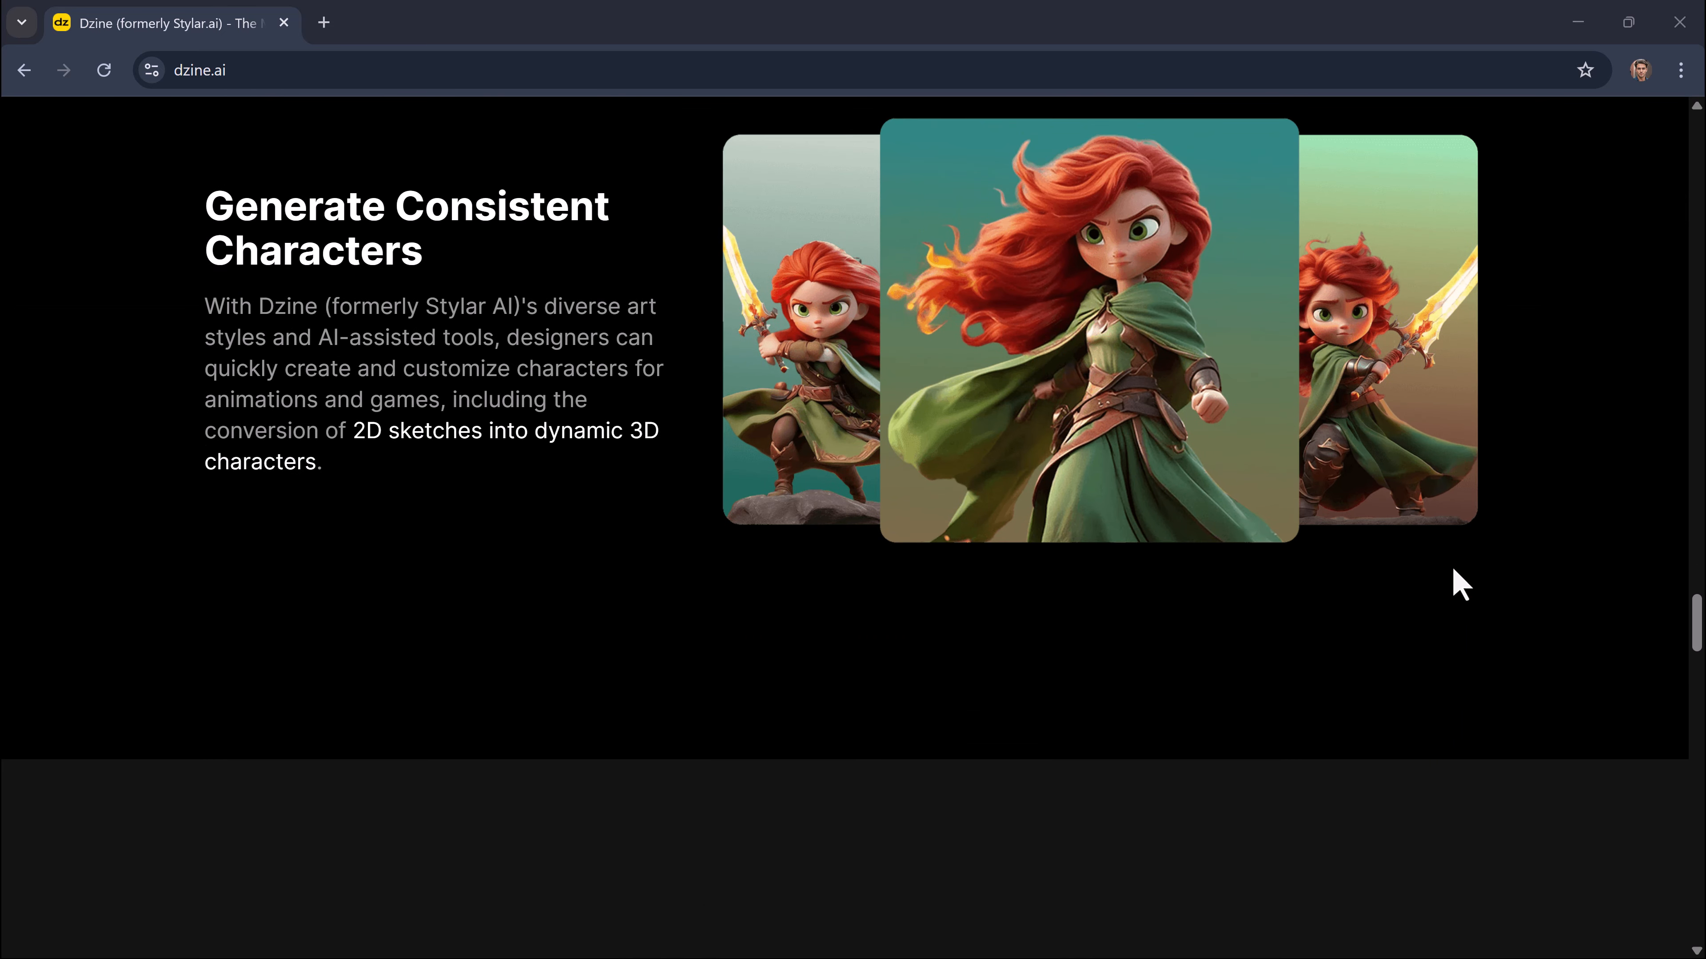
scroll(1442, 655, up, 3)
scroll(1442, 655, down, 20)
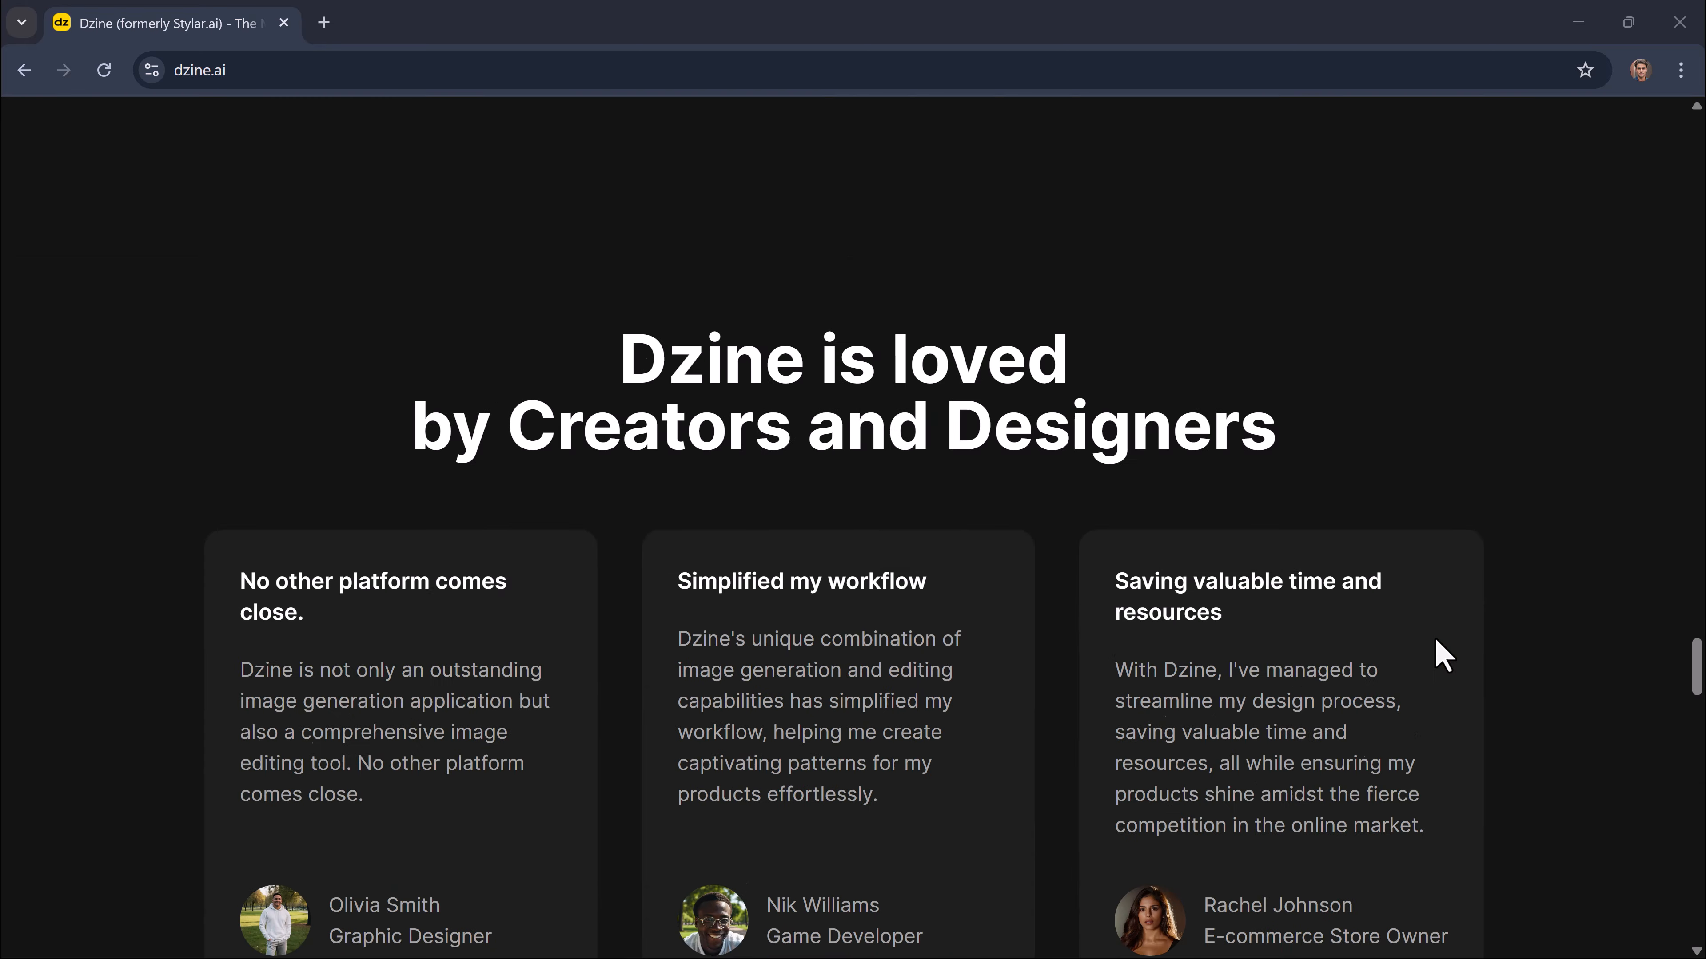
scroll(1442, 655, up, 20)
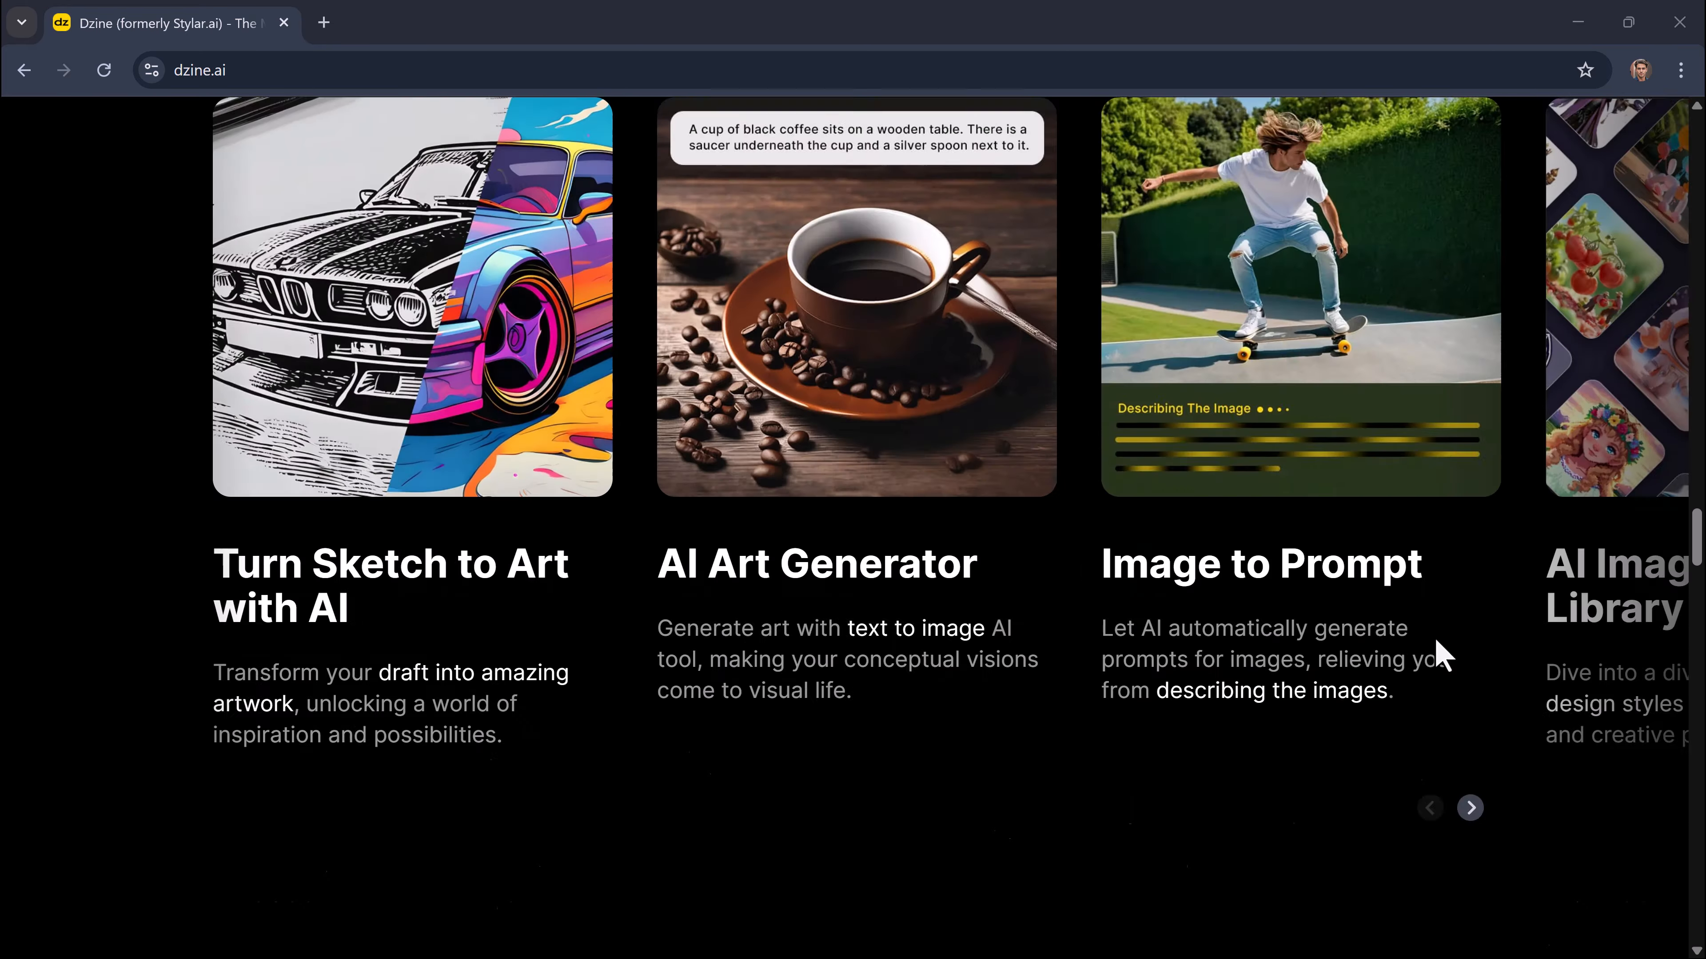
scroll(1442, 655, up, 15)
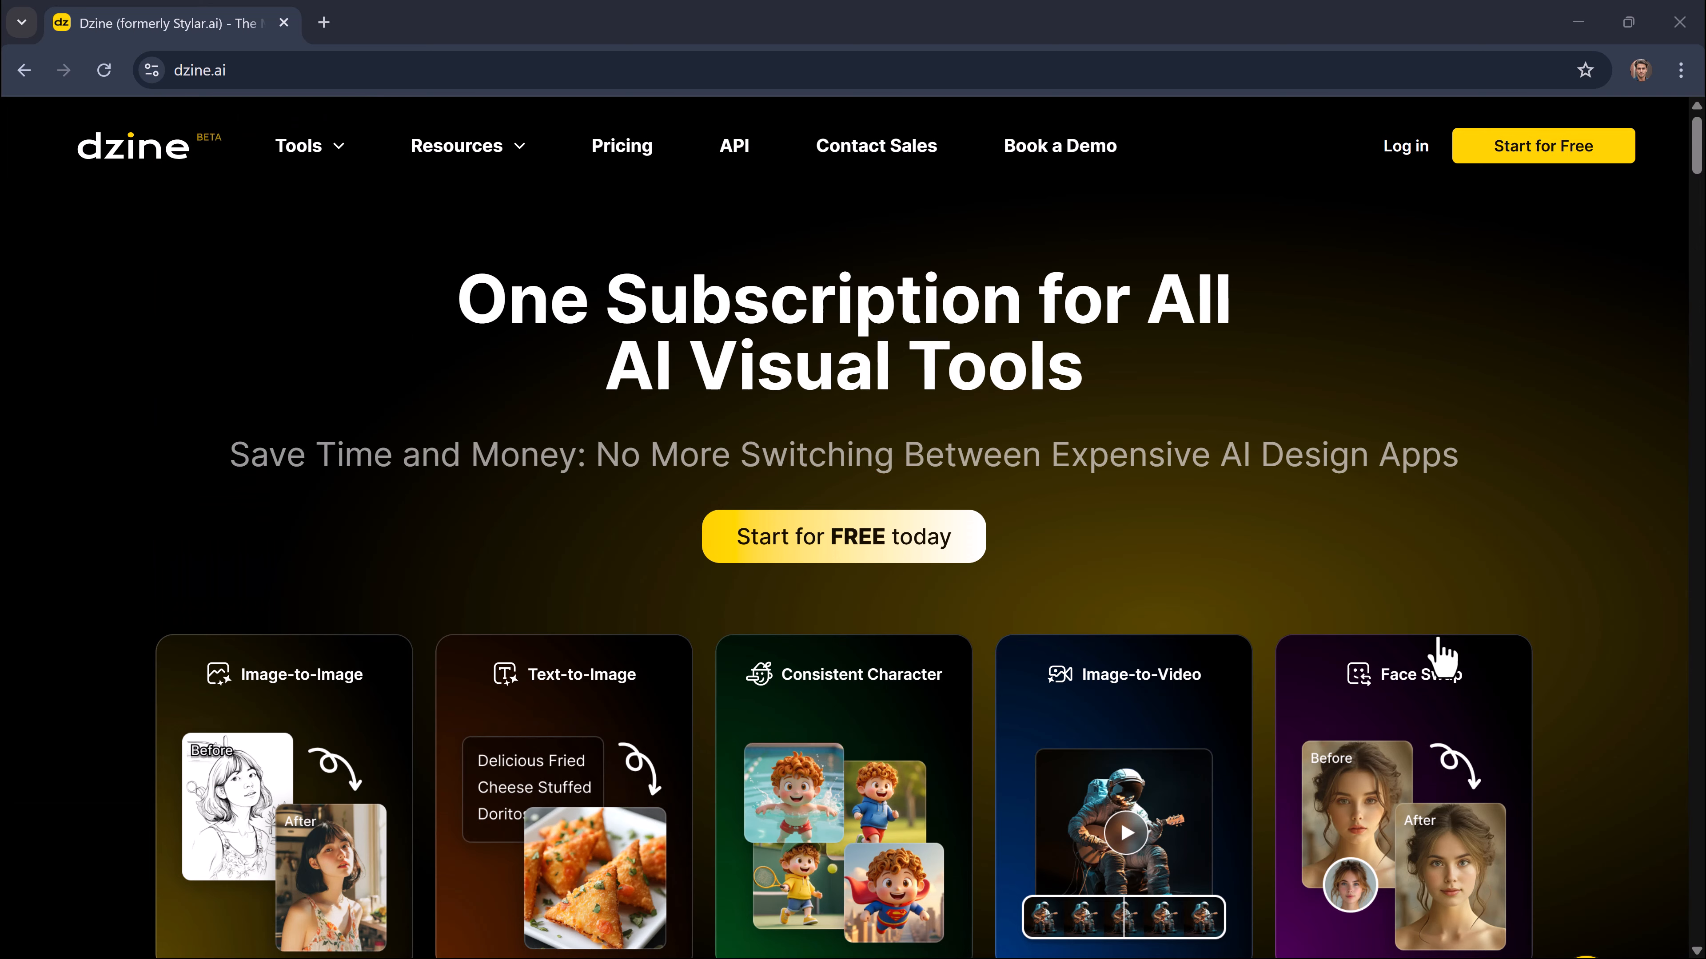